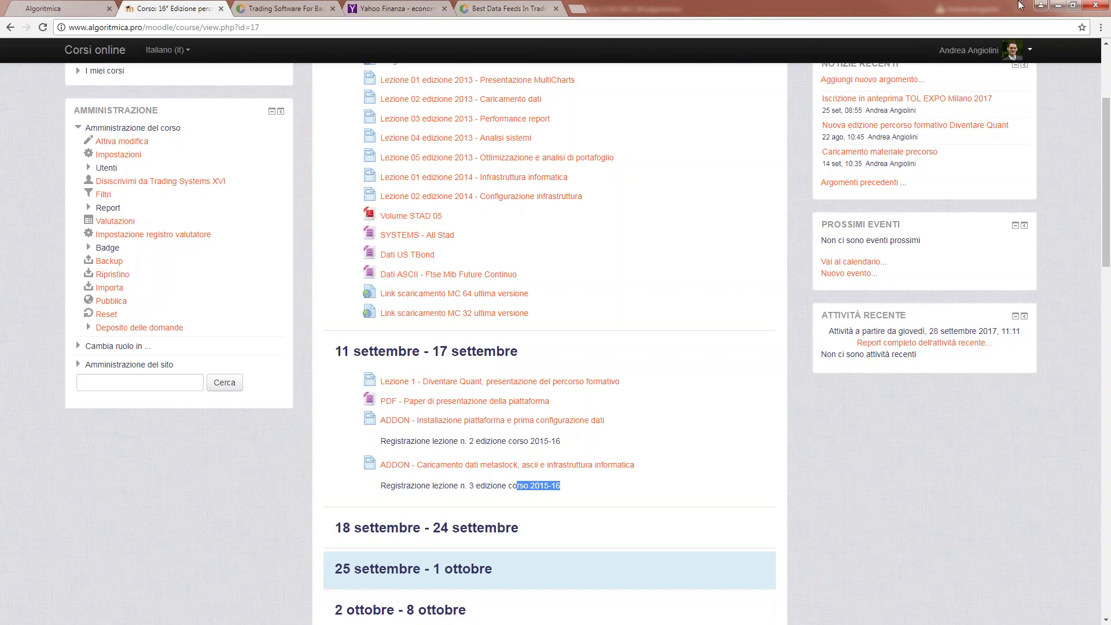
Minimize the browser and look over the MultiCharts64 shortcuts on the desktop, from QuoteManager and PowerLanguage Editor to Portfolio Trader and 3D Optimization Charts.
left_click(1057, 5)
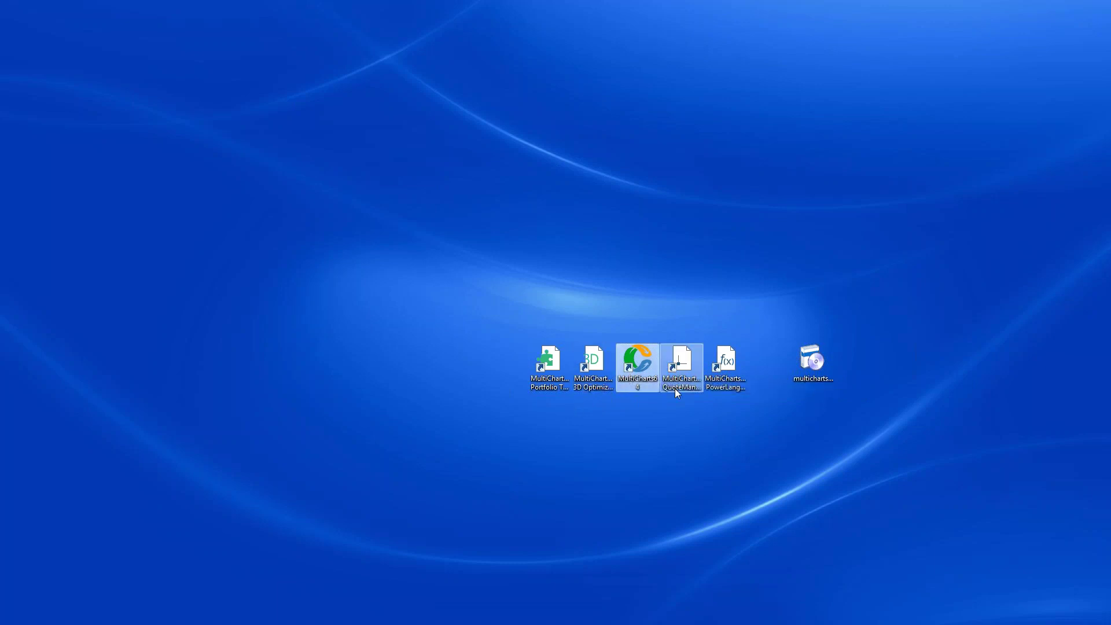
left_click(680, 385)
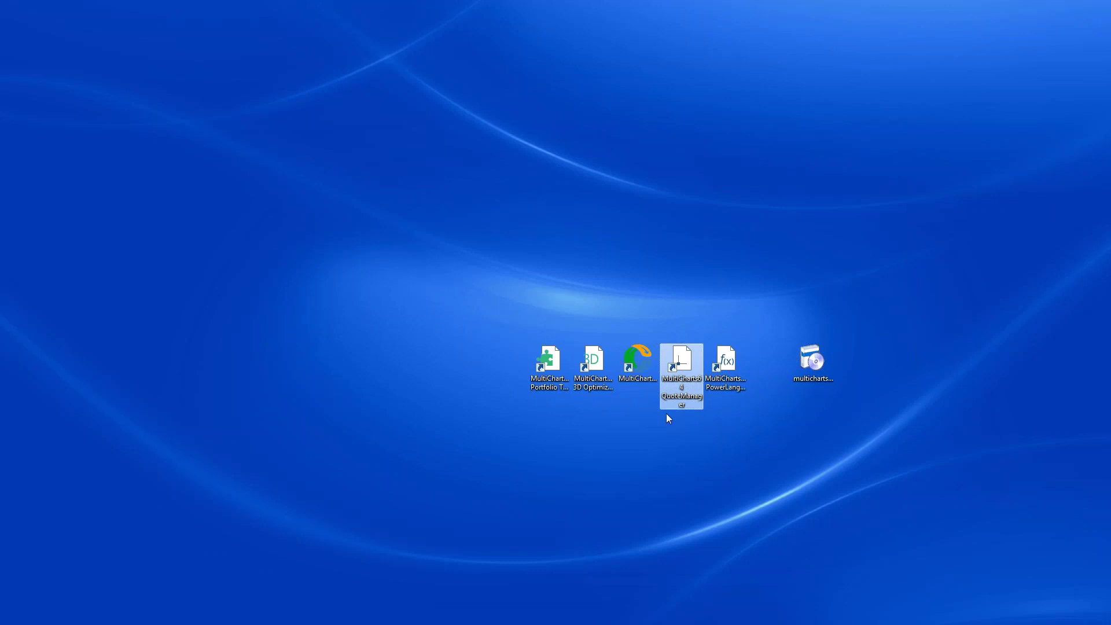
left_click(644, 366)
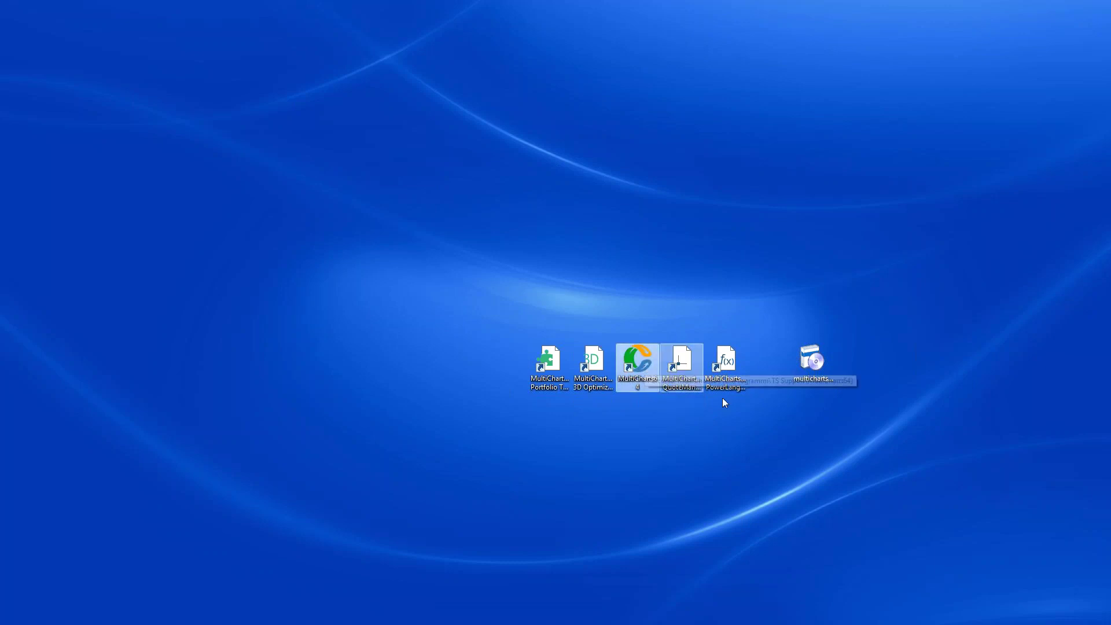
left_click(737, 387)
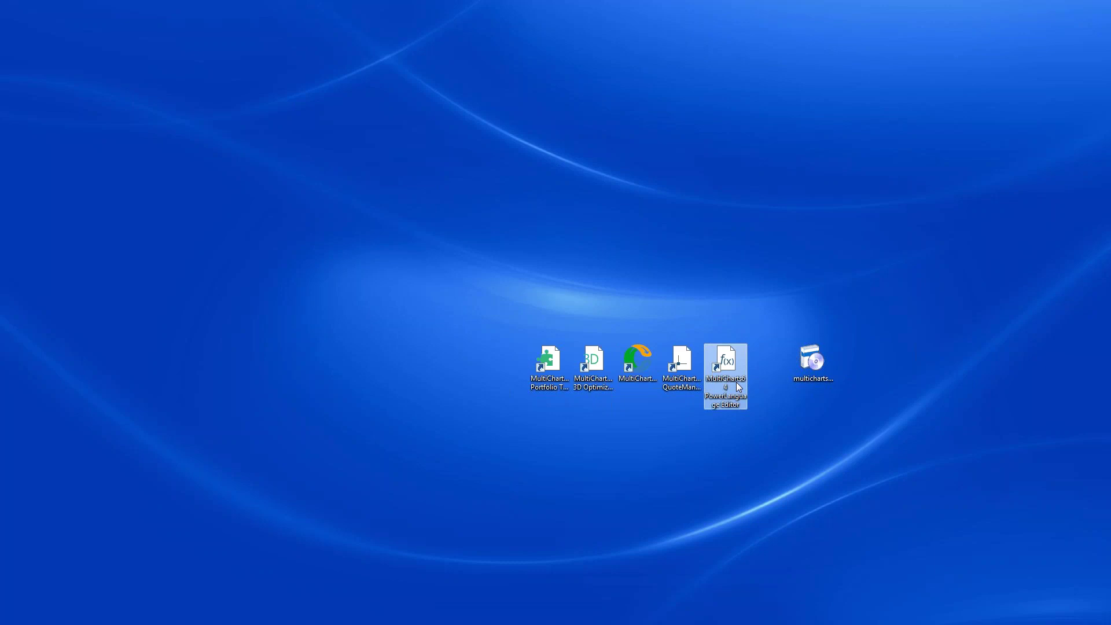
double_click(635, 382)
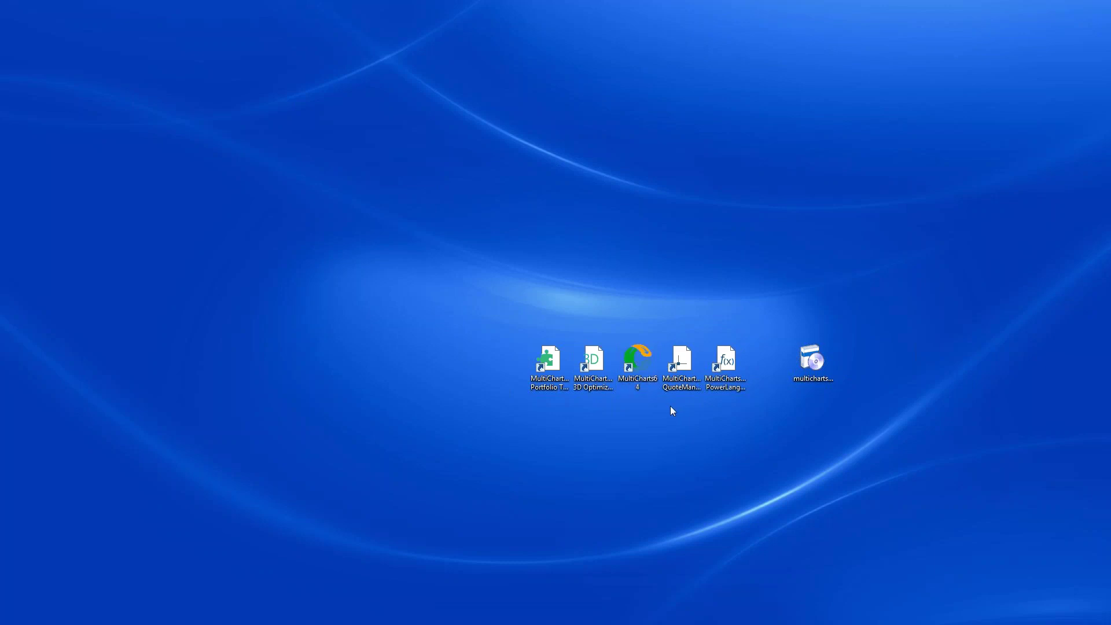
left_click(550, 391)
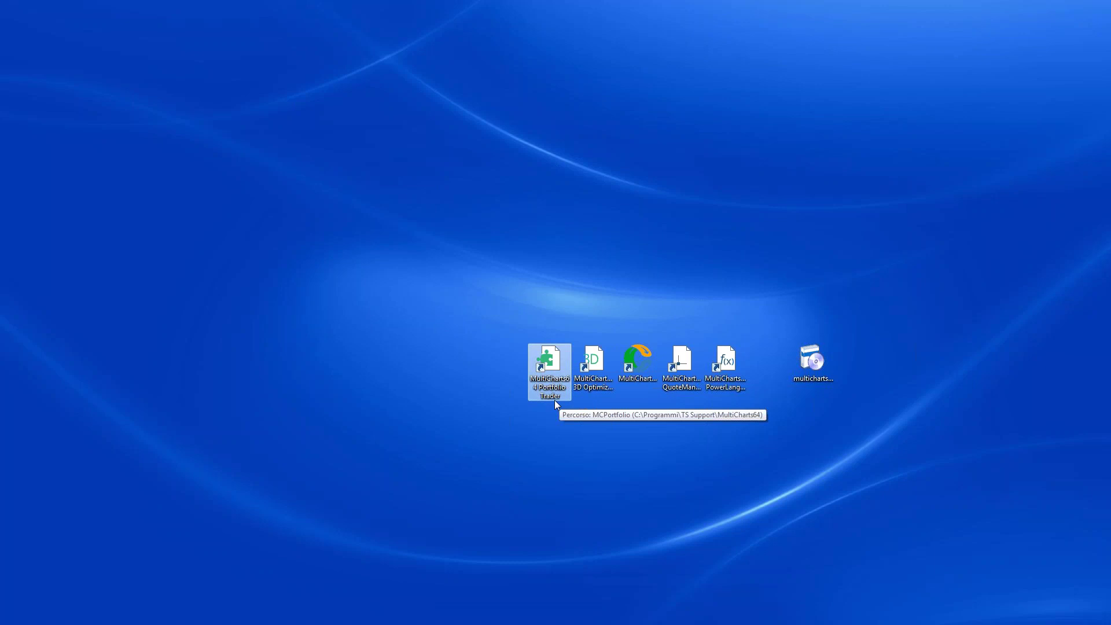
left_click(597, 373)
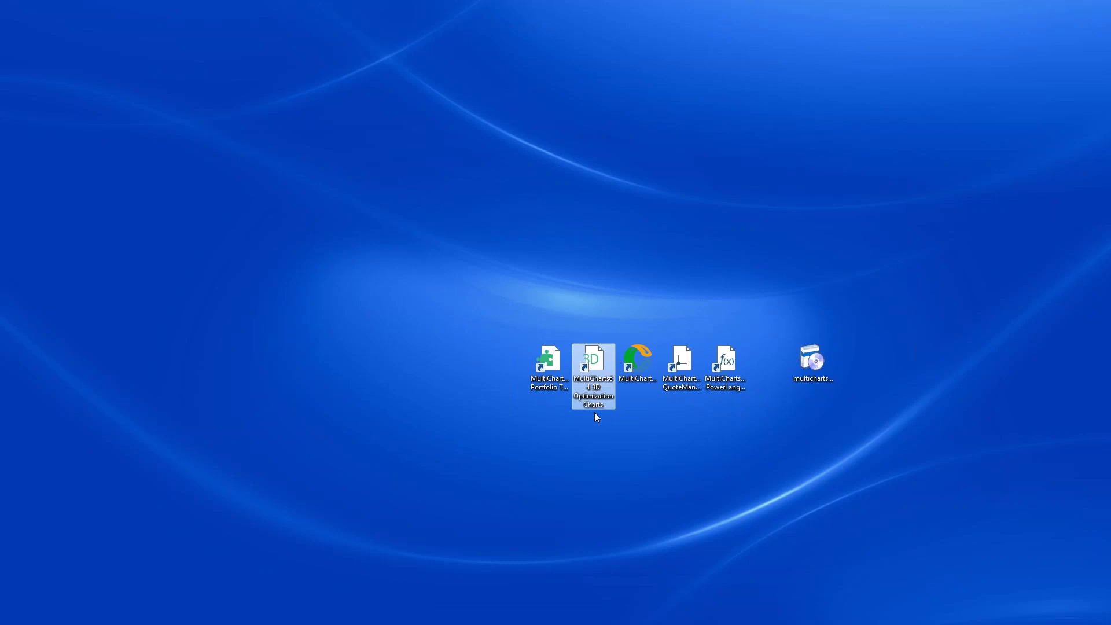
Try to install the MultiCharts64 component from the setup file on the desktop, and exit the setup wizard.
left_click(807, 368)
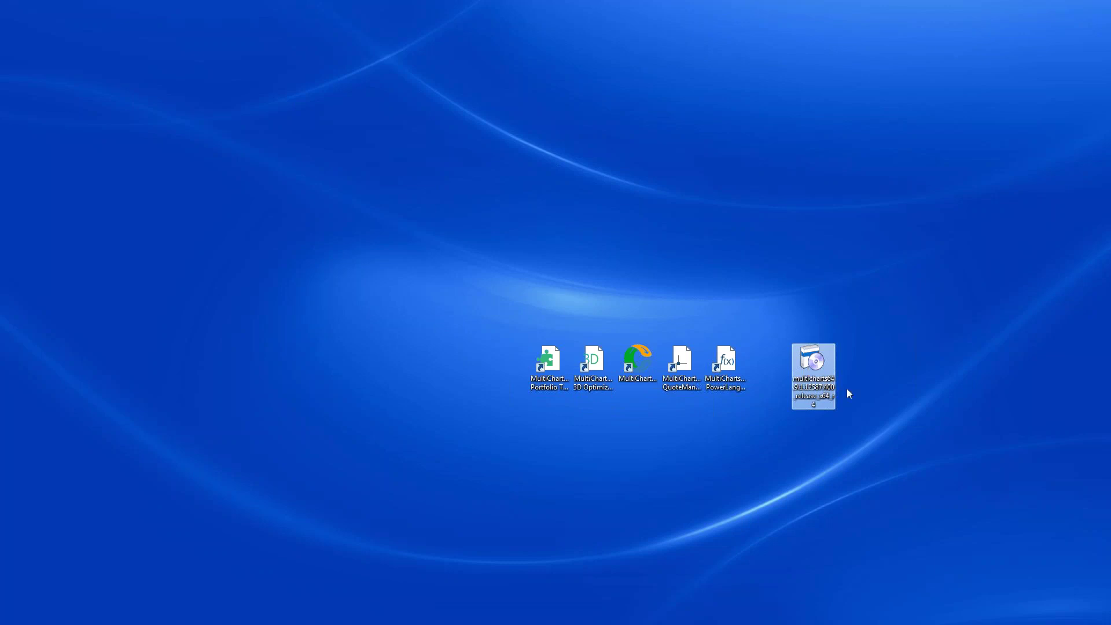
double_click(814, 364)
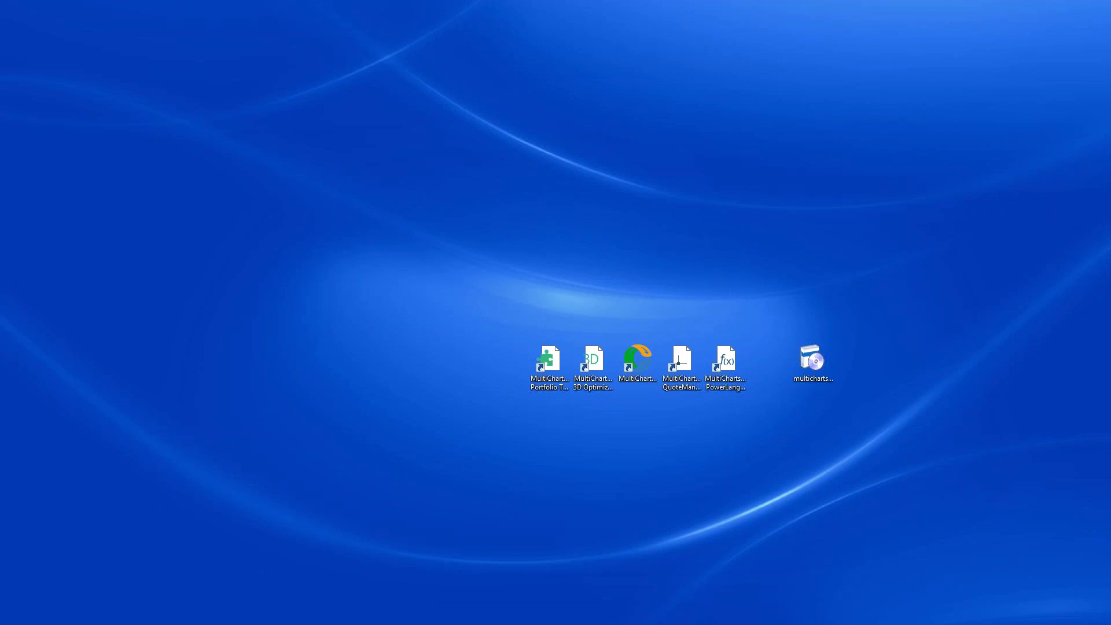
left_click_drag(696, 165, 587, 165)
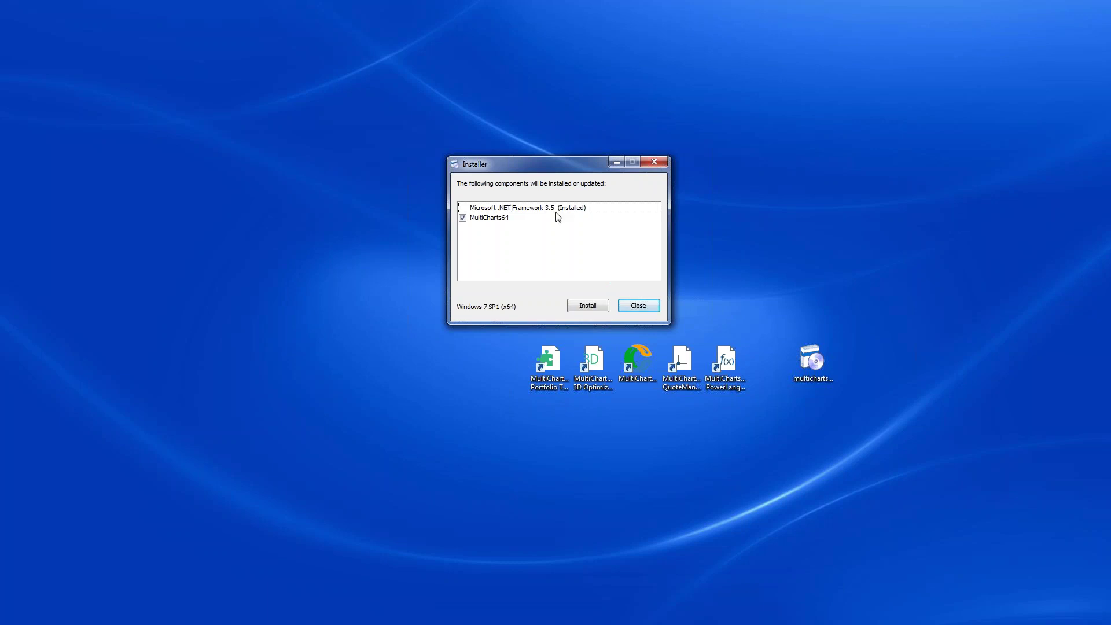
left_click(588, 308)
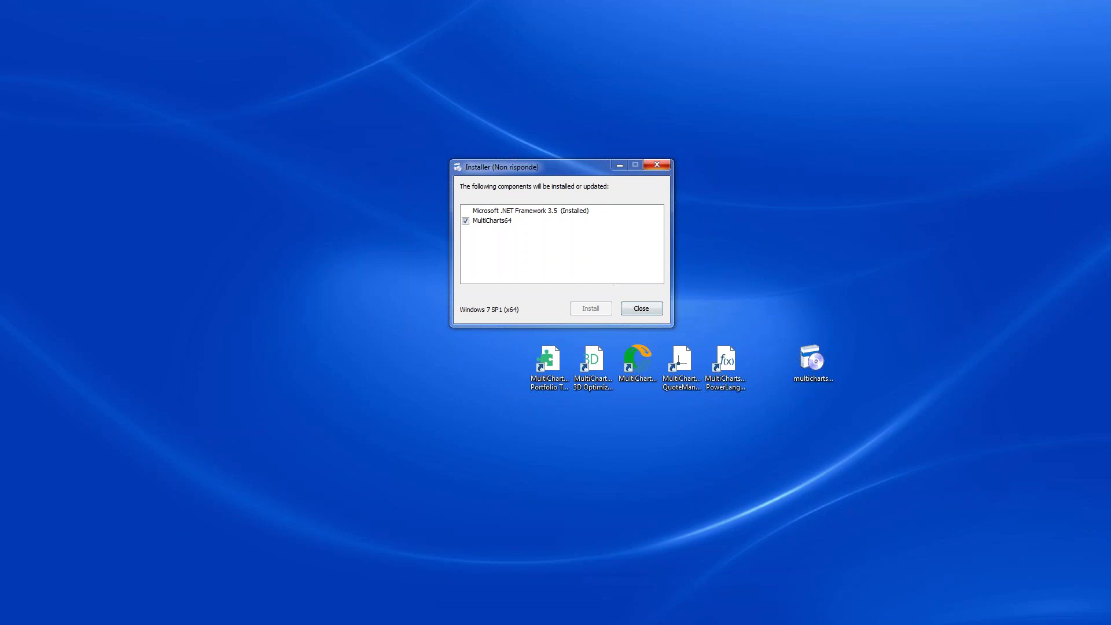
left_click_drag(836, 151, 796, 167)
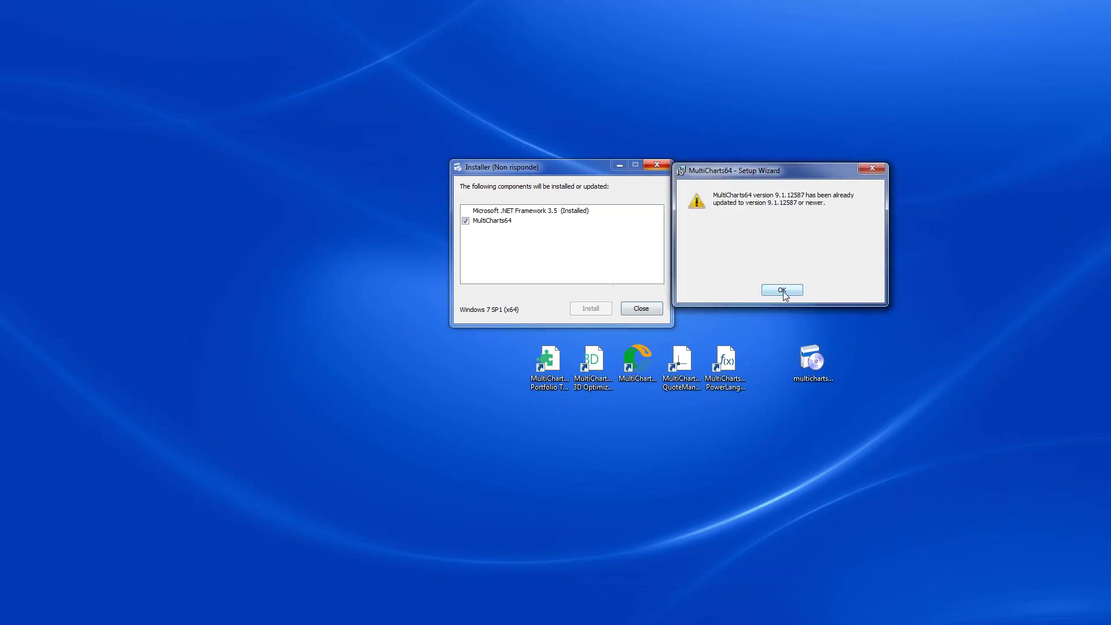
left_click(782, 291)
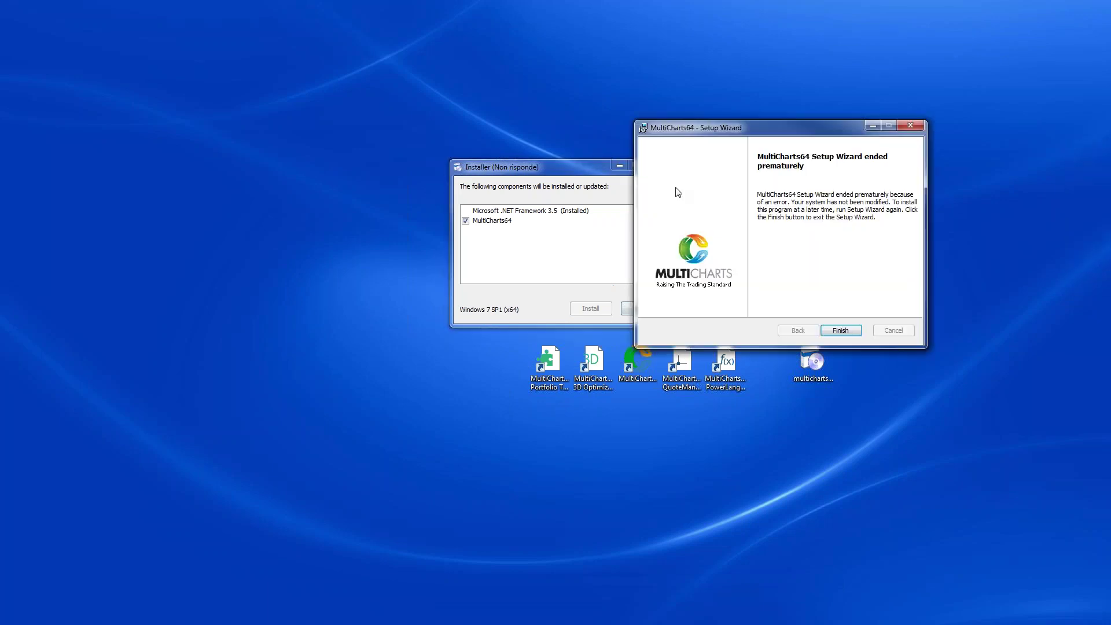
left_click(842, 331)
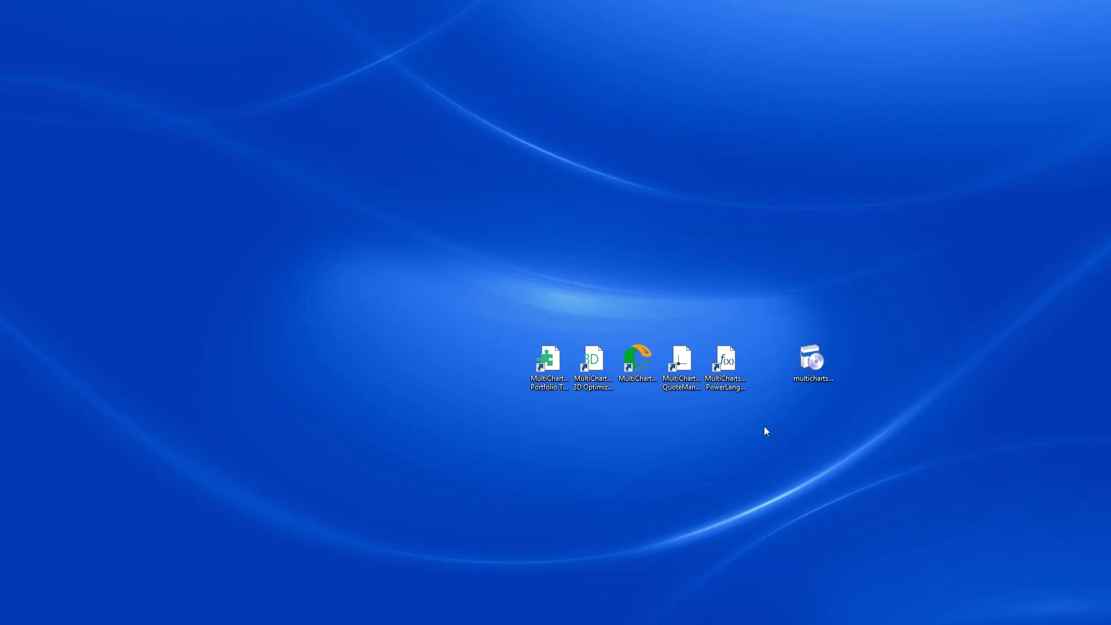
left_click(738, 384)
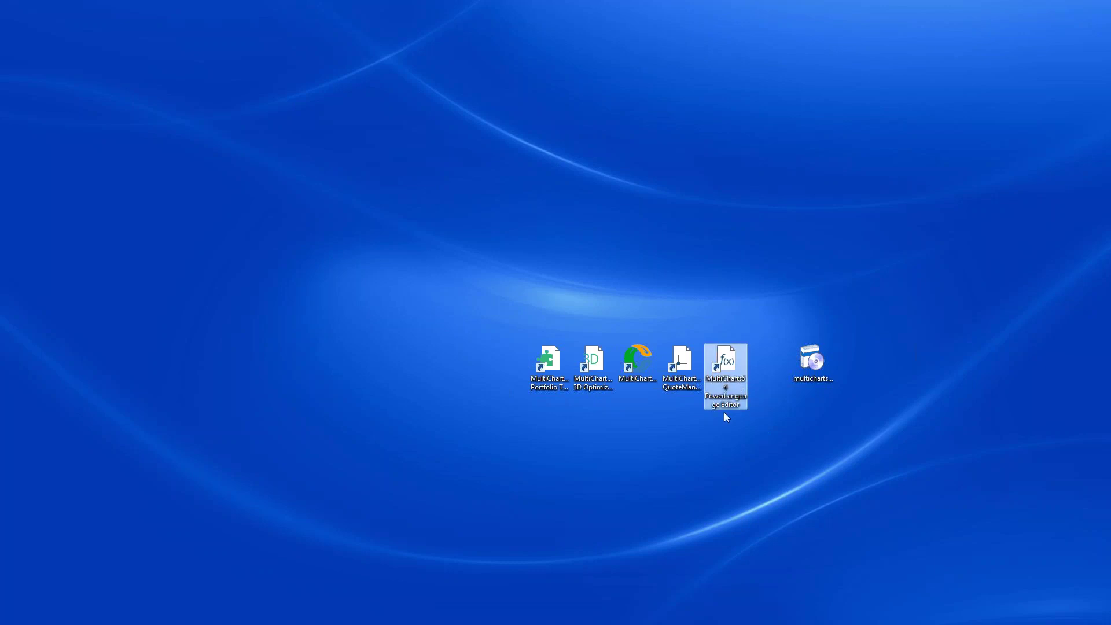
left_click(771, 358)
left_click_drag(772, 358, 707, 397)
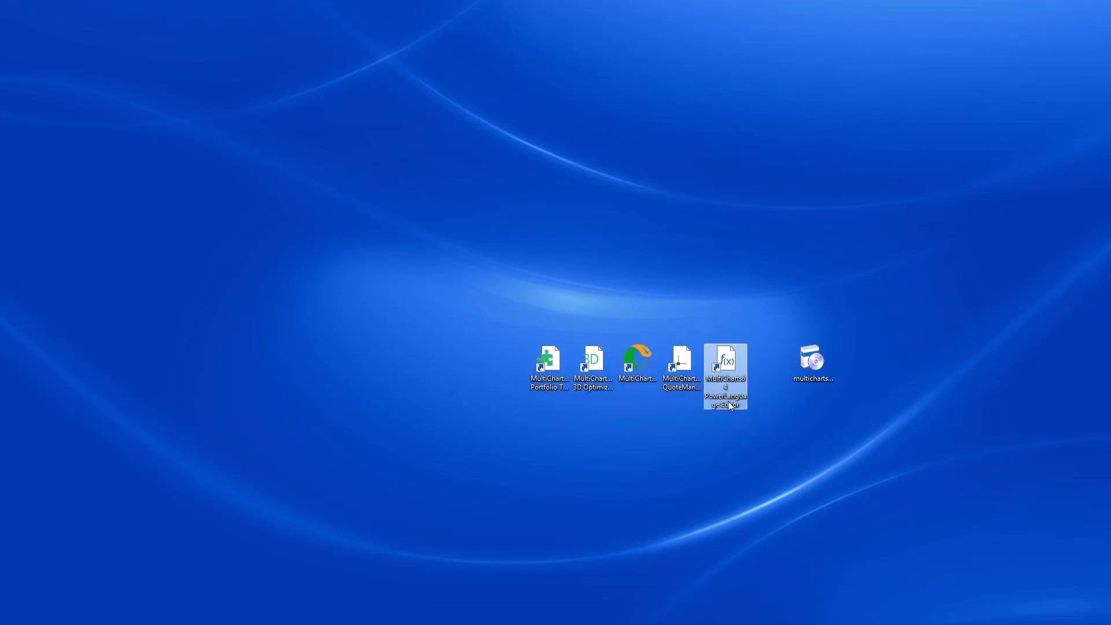
right_click(560, 392)
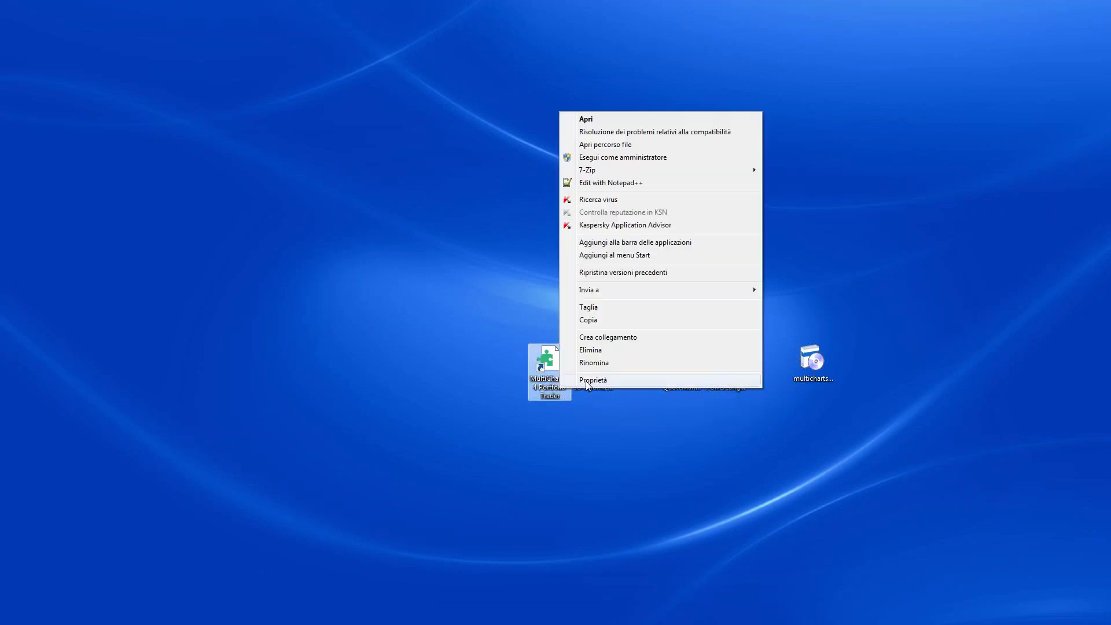
left_click(645, 408)
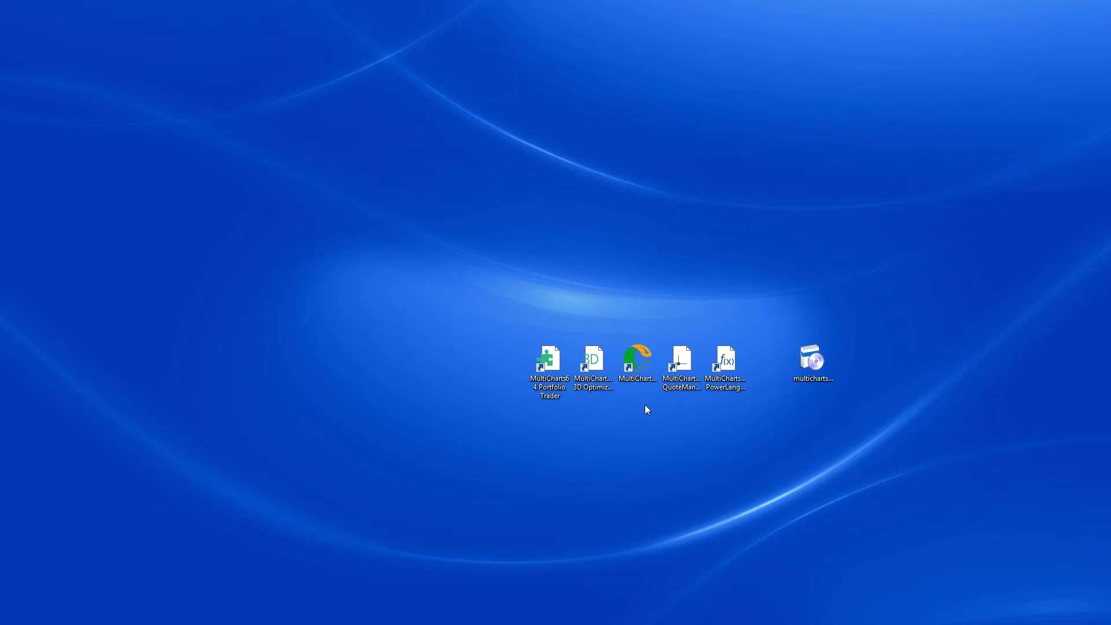
right_click(557, 391)
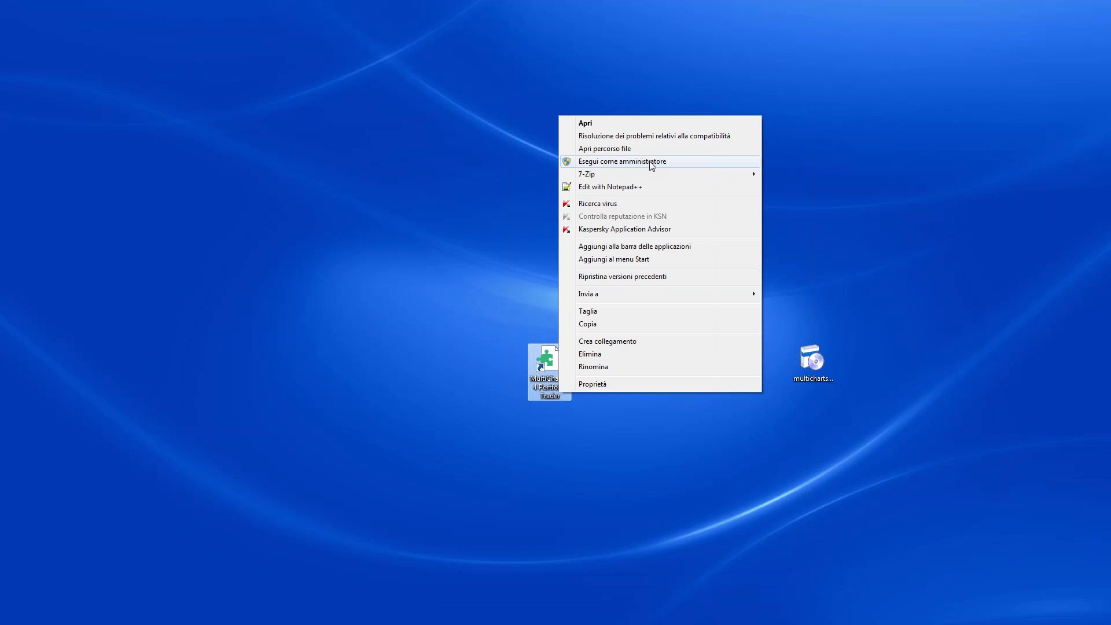
left_click(653, 417)
left_click_drag(756, 349, 552, 403)
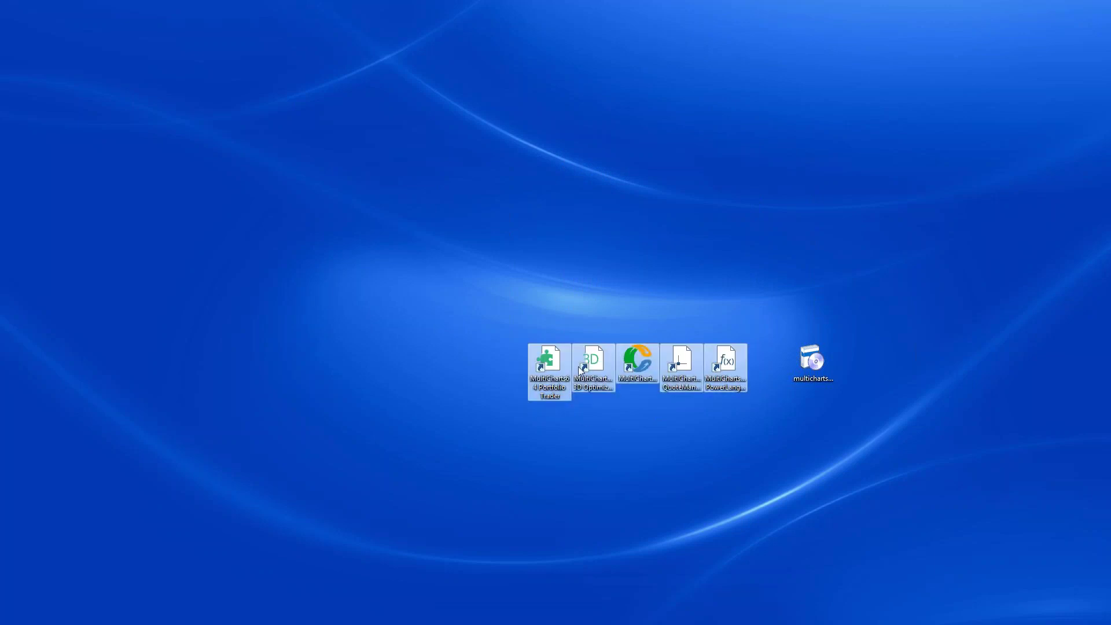
left_click(560, 407)
left_click(568, 384)
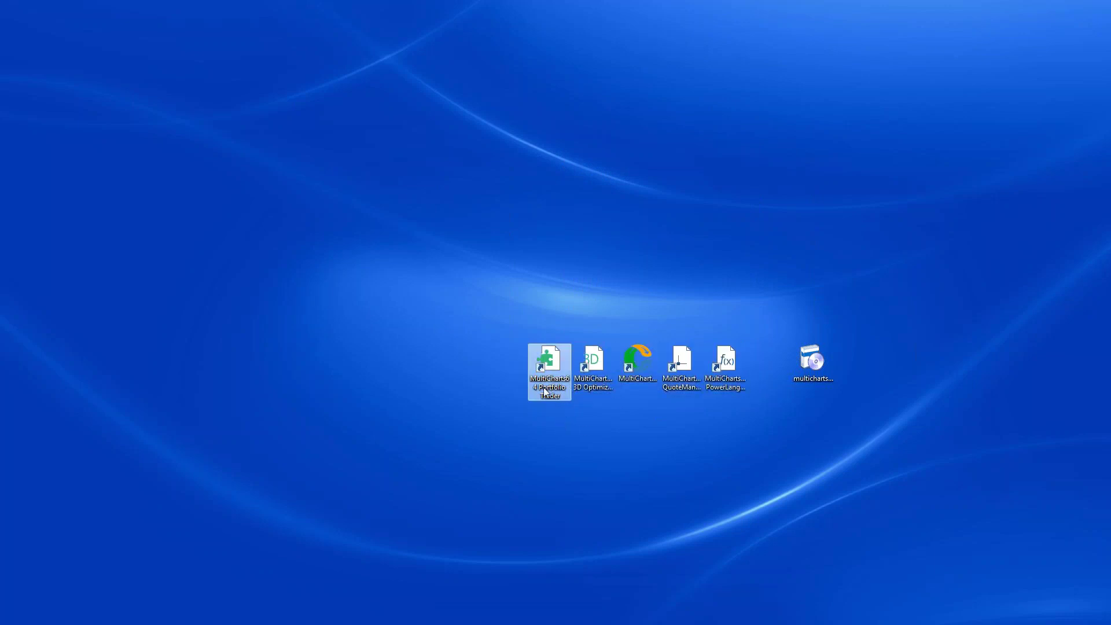
Open the properties of the MultiCharts64 Portfolio Trader shortcut and move the window clear of the desktop icons.
right_click(553, 389)
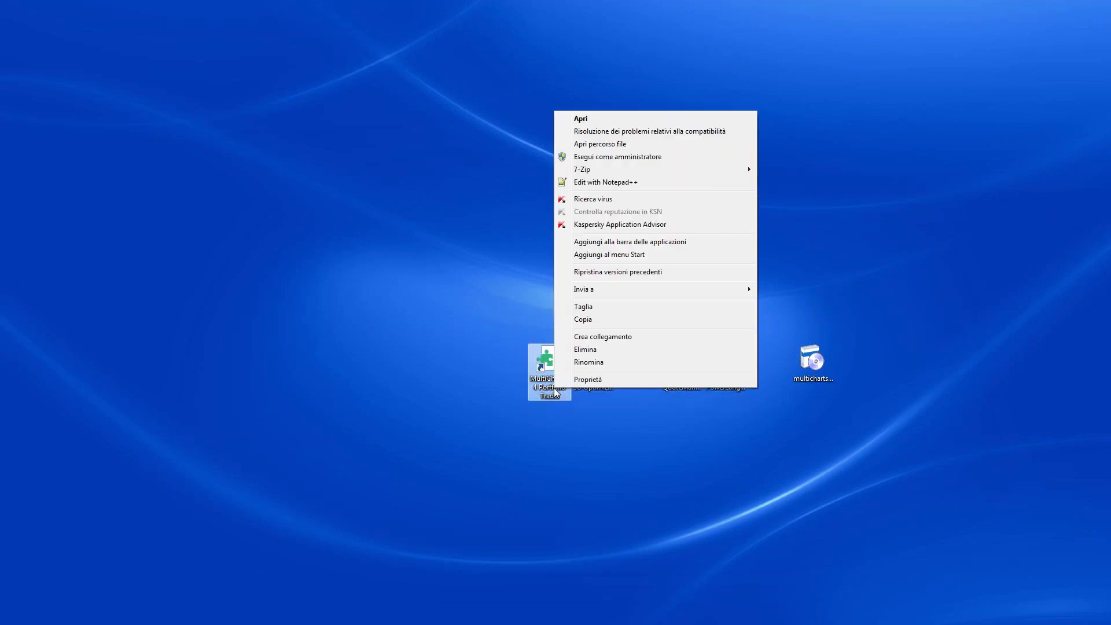
left_click(584, 380)
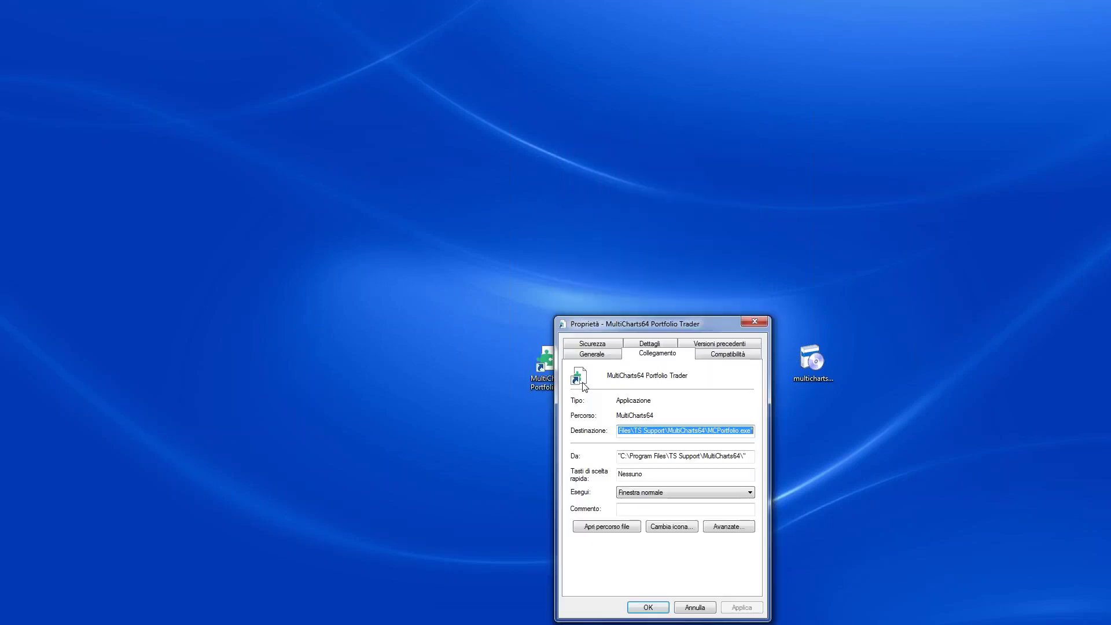
left_click_drag(631, 325, 359, 172)
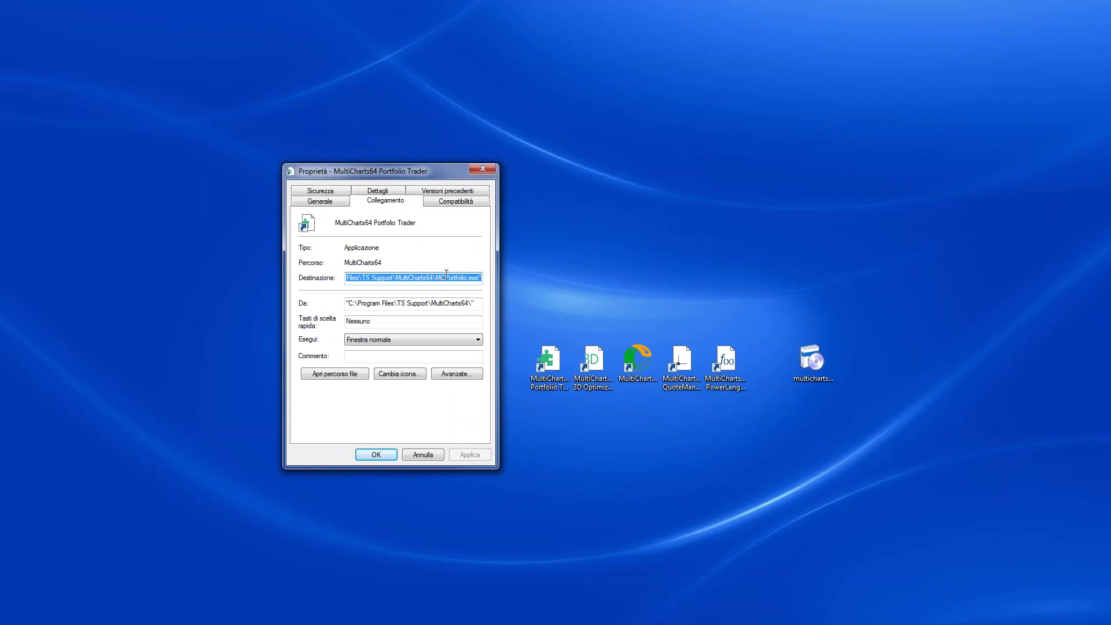
Look through the Portfolio Trader shortcut's property pages and advanced attributes for the run-as-administrator setting, leaving the attributes unchanged.
left_click(340, 194)
left_click(376, 201)
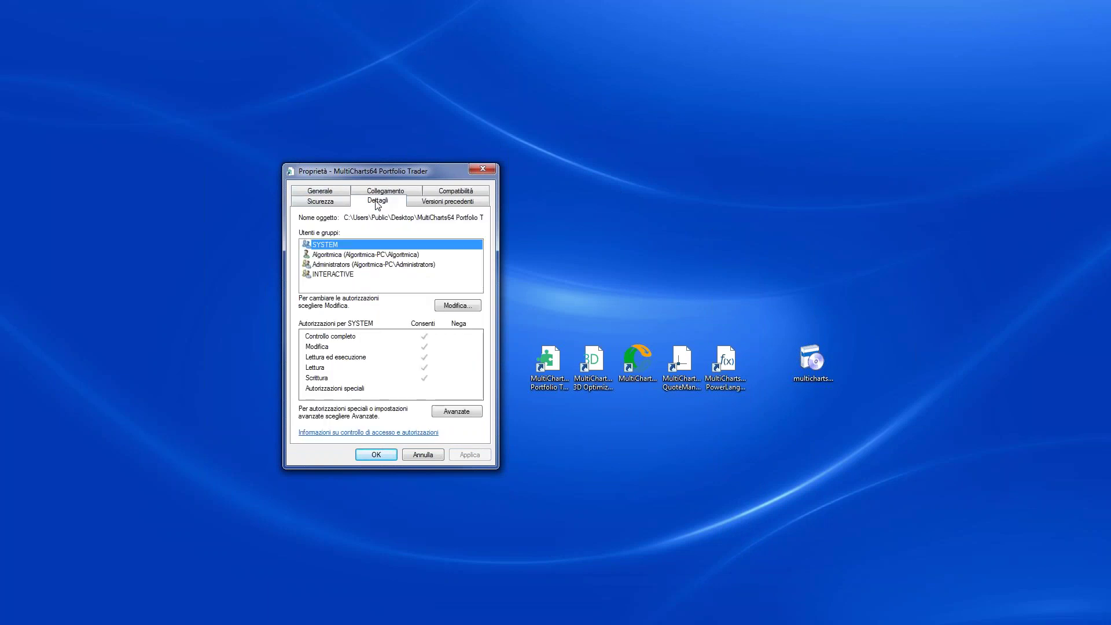
left_click(445, 203)
left_click(447, 192)
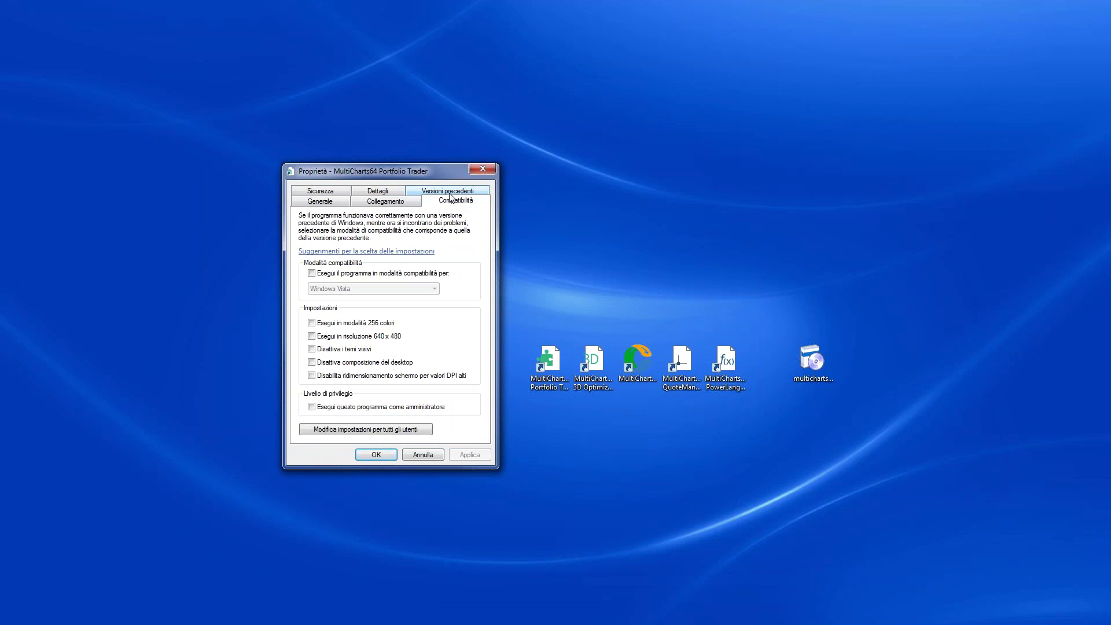
left_click(390, 193)
left_click(322, 201)
left_click(320, 192)
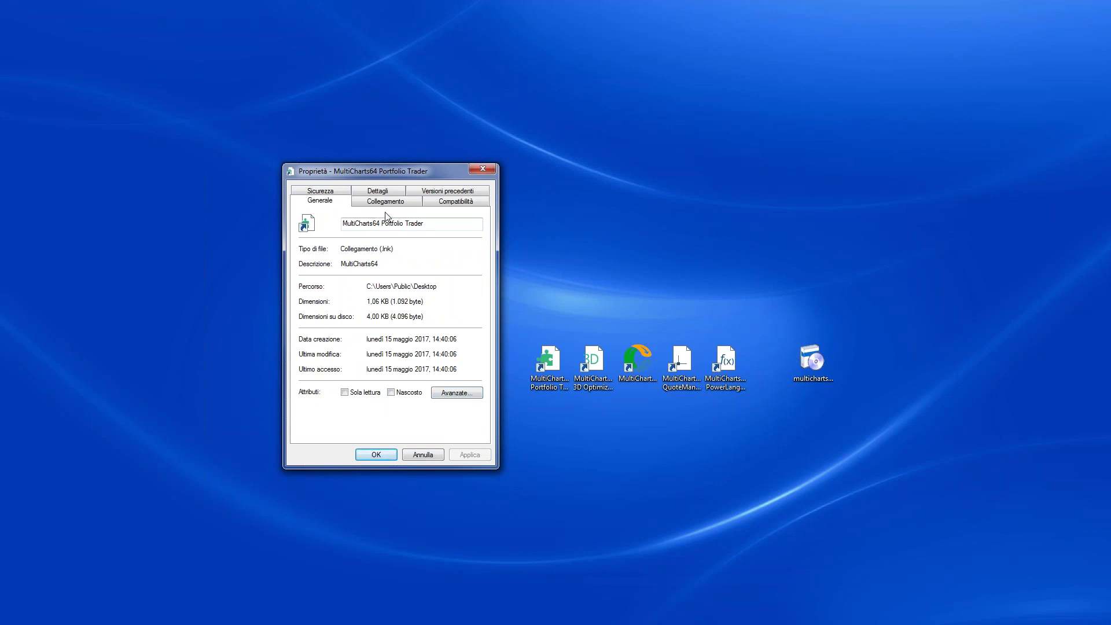
left_click(464, 398)
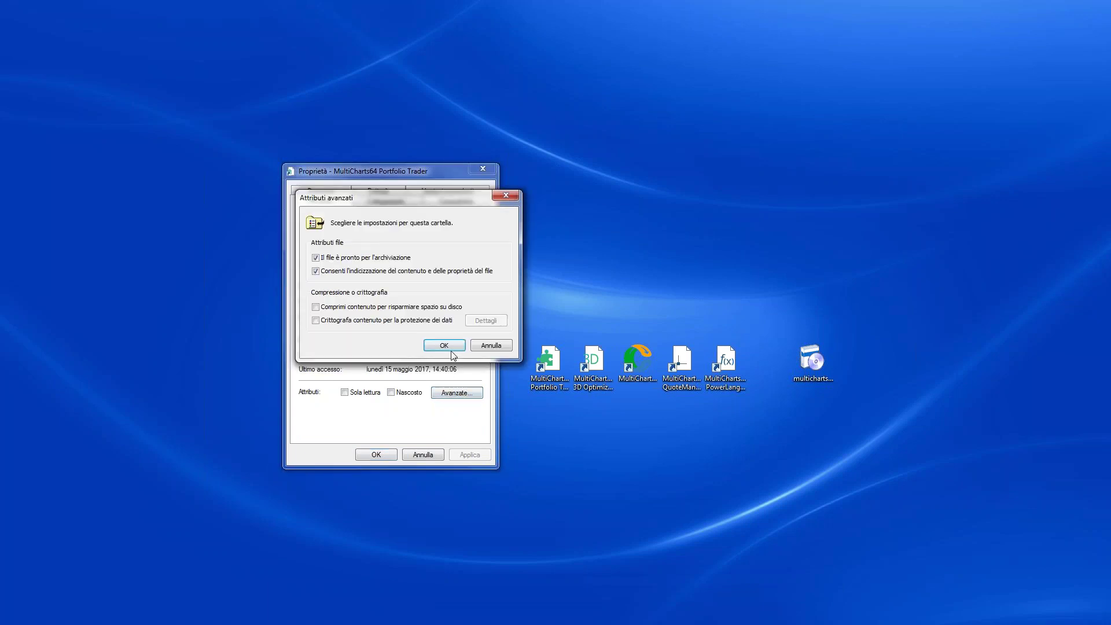
left_click(489, 345)
Set the MultiCharts64 Portfolio Trader shortcut to always run as administrator in its advanced shortcut properties, and save the change.
left_click(385, 204)
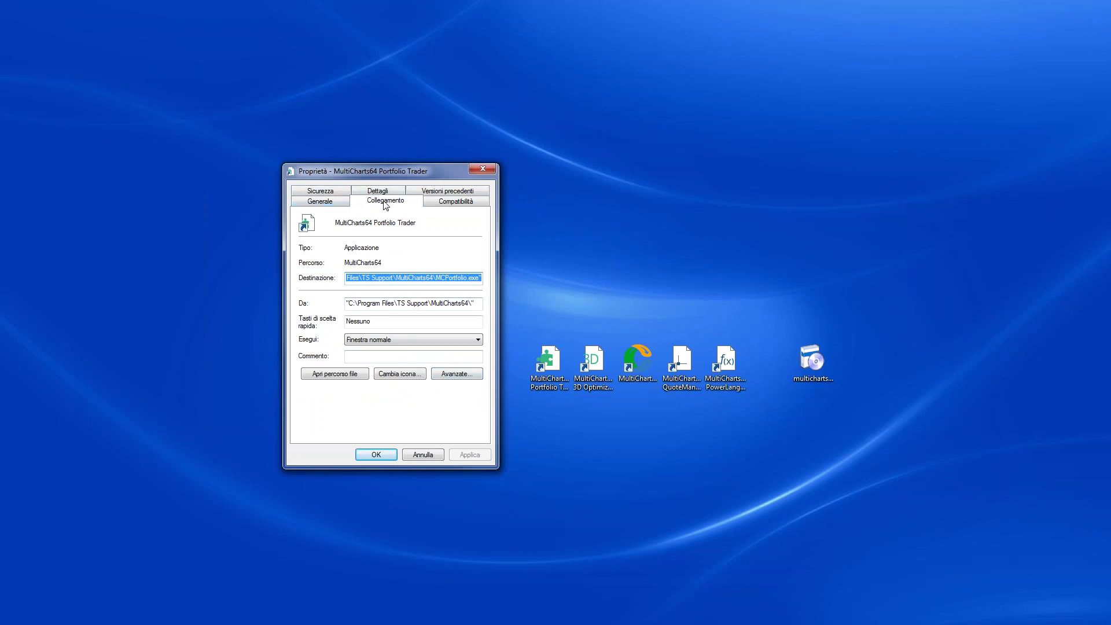
left_click(456, 373)
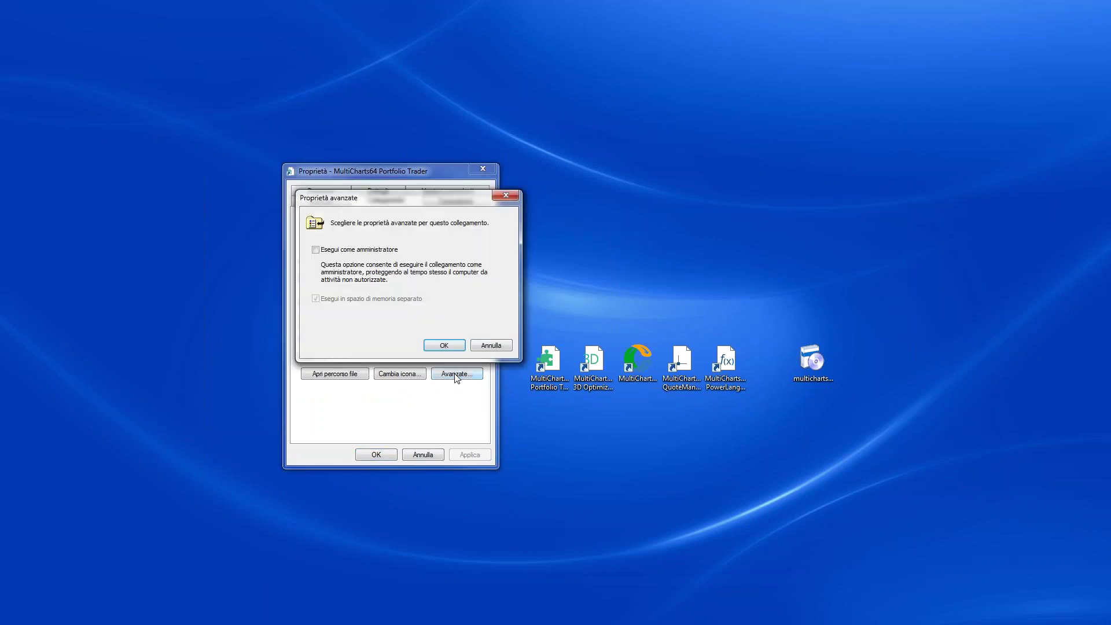
left_click_drag(405, 196, 585, 249)
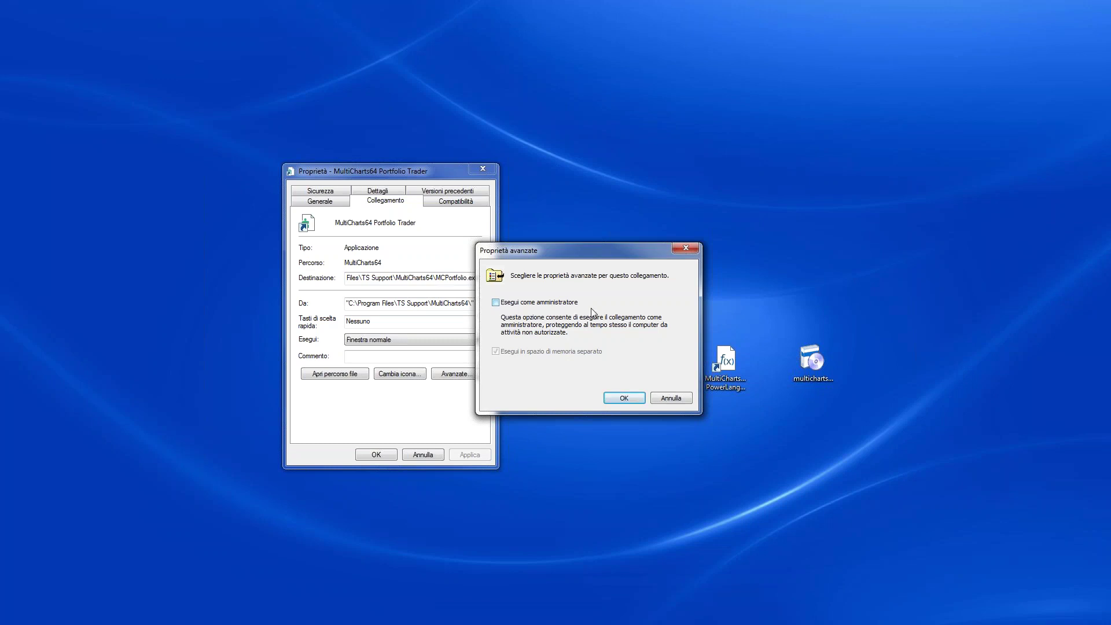
left_click(501, 303)
left_click(624, 398)
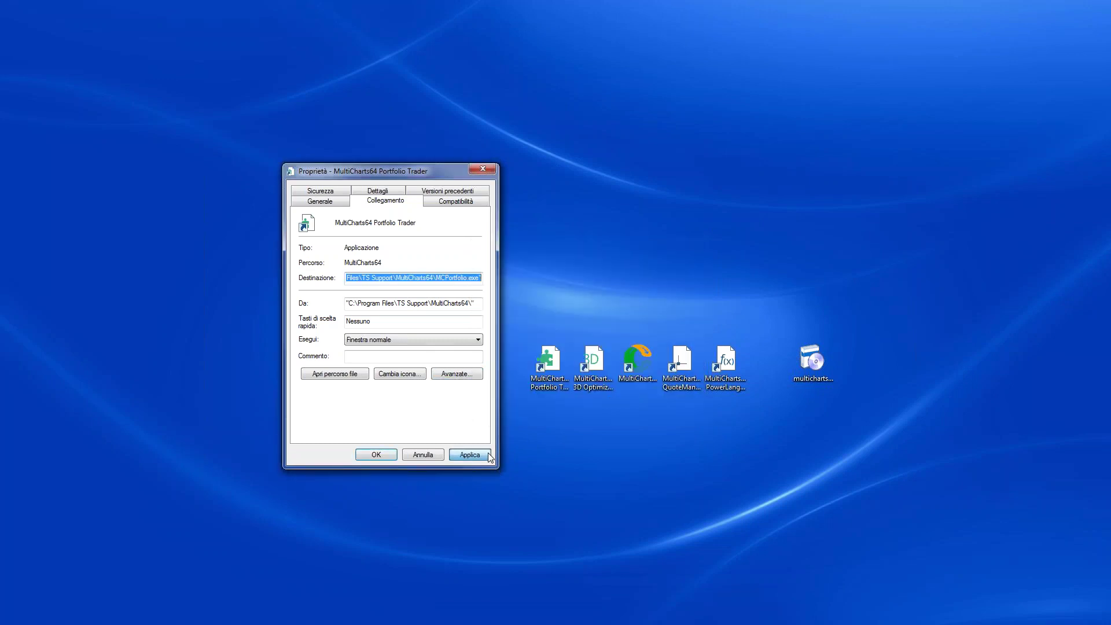
left_click(389, 456)
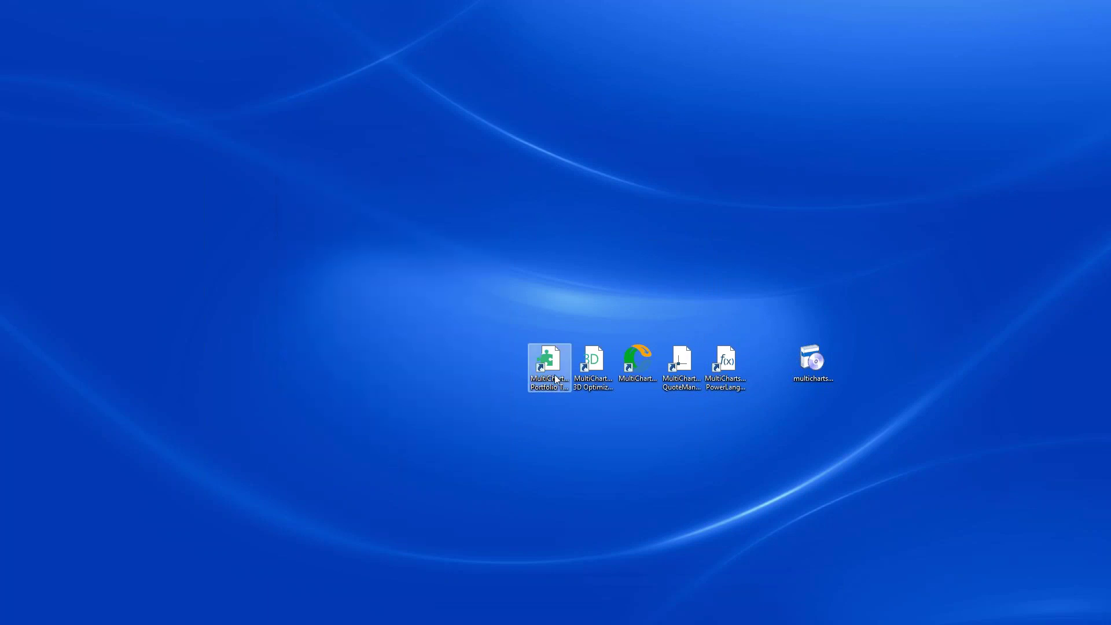
Set the MultiCharts64 3D Optimization Charts shortcut to run as administrator in its advanced properties, and save the change.
right_click(581, 380)
left_click(602, 366)
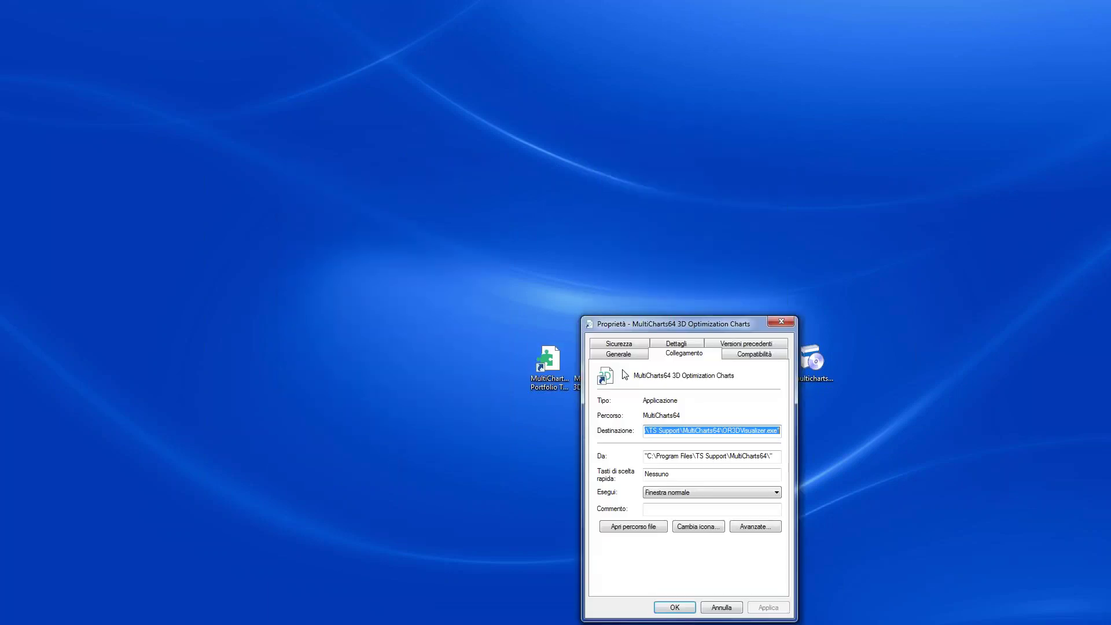
left_click(743, 528)
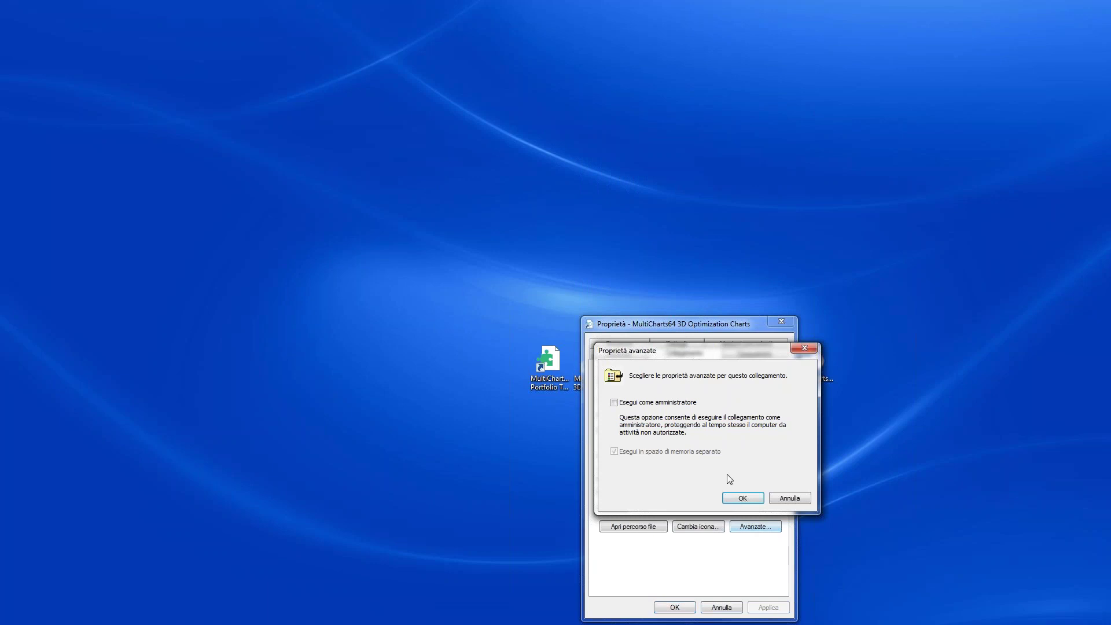
left_click(614, 402)
left_click(743, 498)
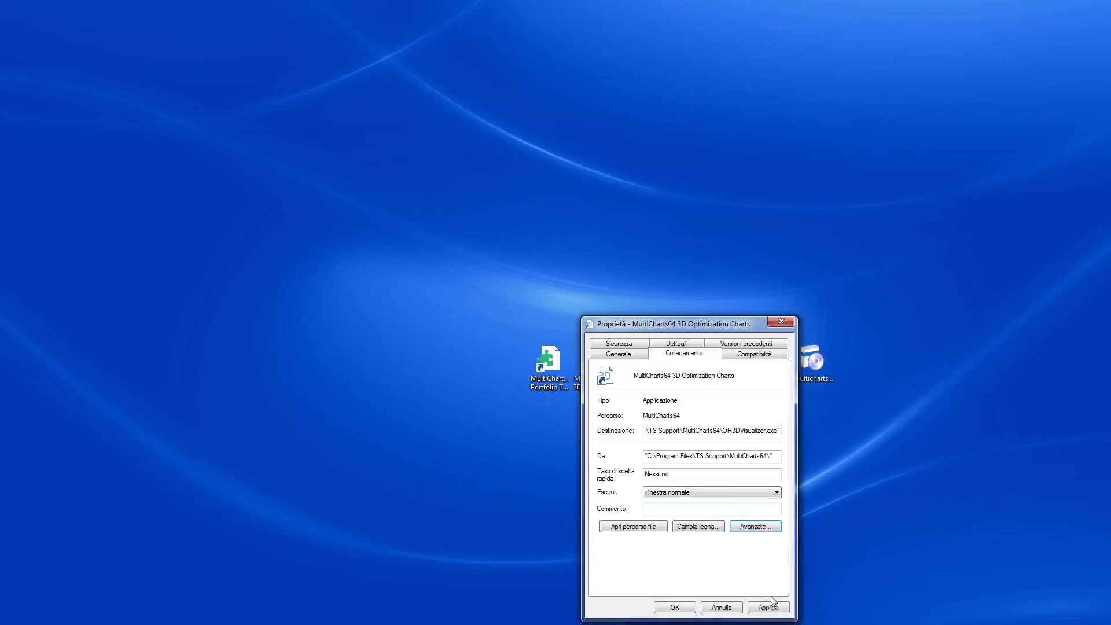
left_click(688, 610)
Set the main MultiCharts64 shortcut to run as administrator in its advanced properties, and save the change.
right_click(630, 373)
left_click(675, 363)
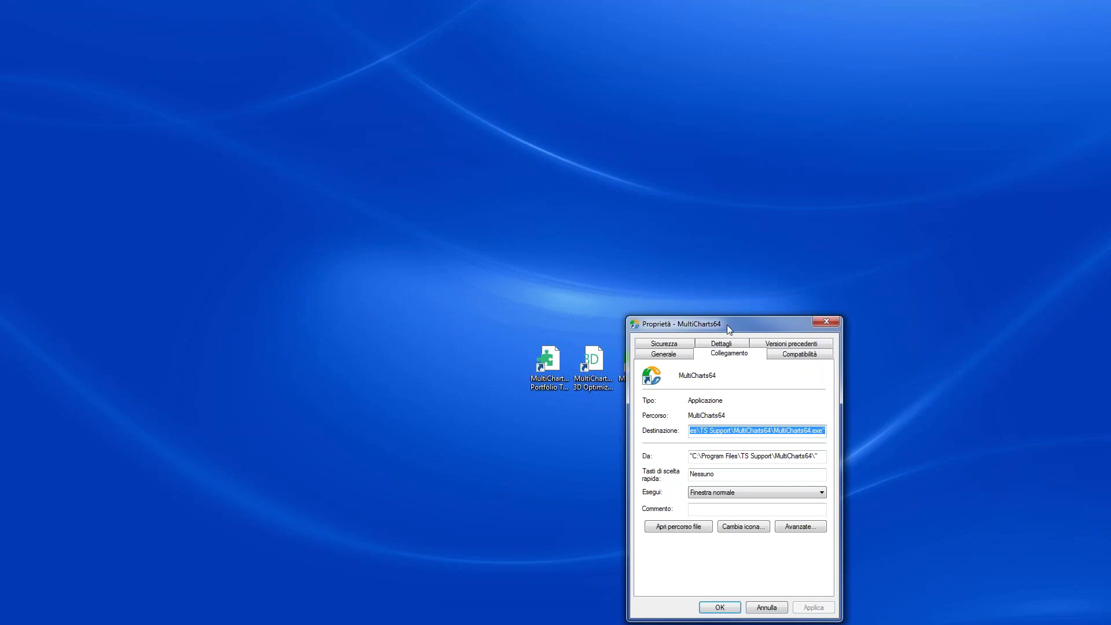
left_click_drag(726, 325, 700, 224)
left_click(773, 425)
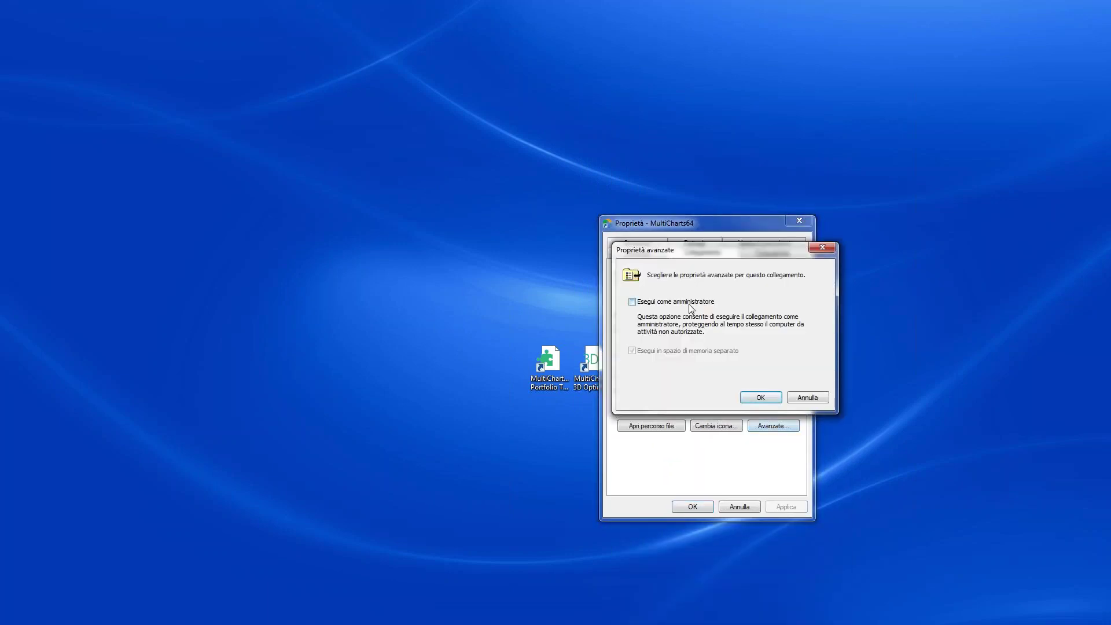
left_click(774, 396)
left_click(781, 508)
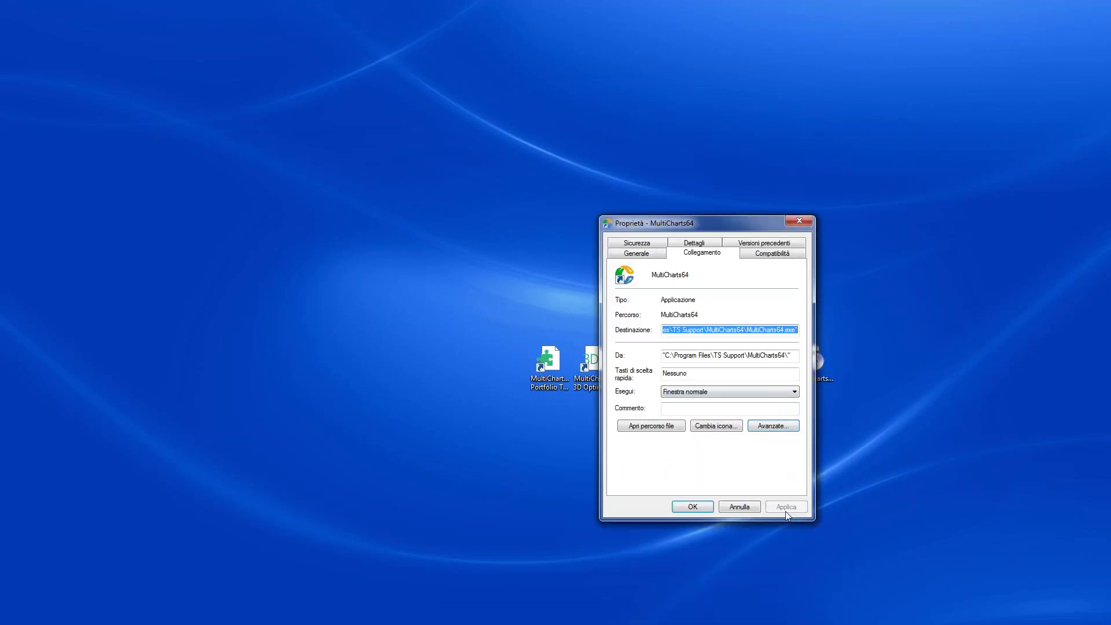
left_click(693, 507)
Set the MultiCharts64 QuoteManager shortcut to run as administrator in its advanced properties, and save the change.
left_click(670, 385)
right_click(671, 385)
left_click(707, 373)
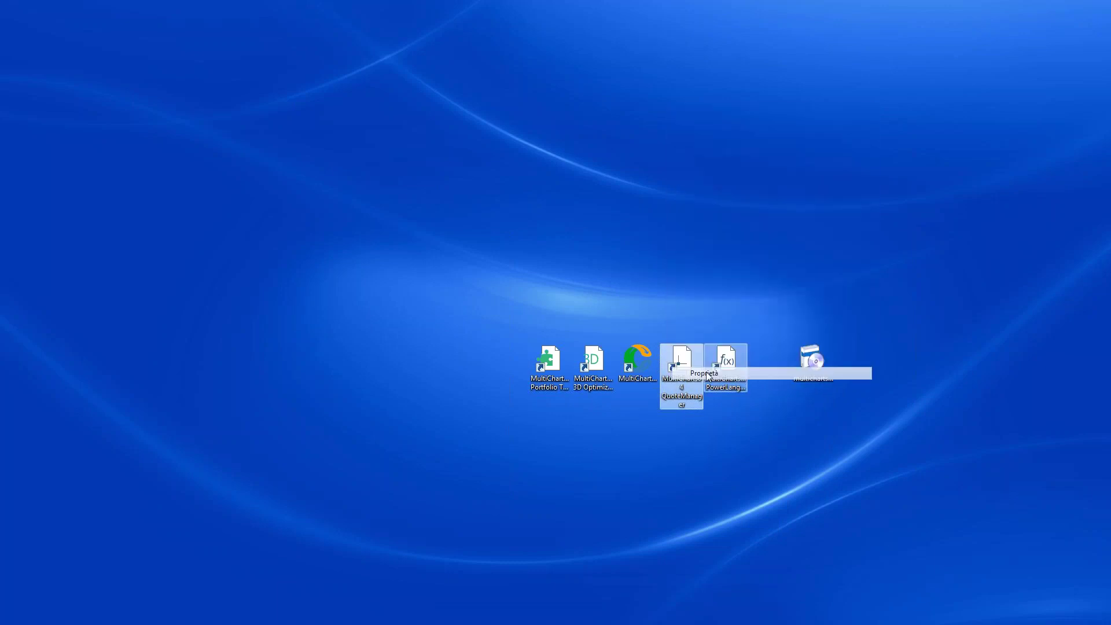
left_click_drag(760, 316, 649, 238)
left_click(733, 450)
left_click(636, 325)
left_click(720, 421)
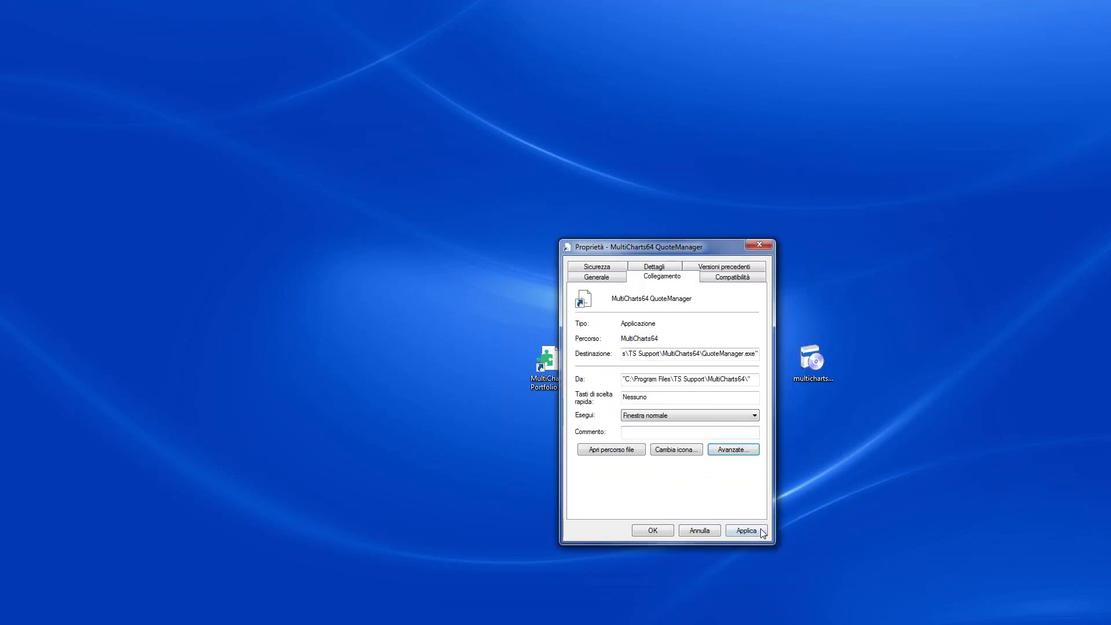
left_click(746, 530)
left_click(660, 531)
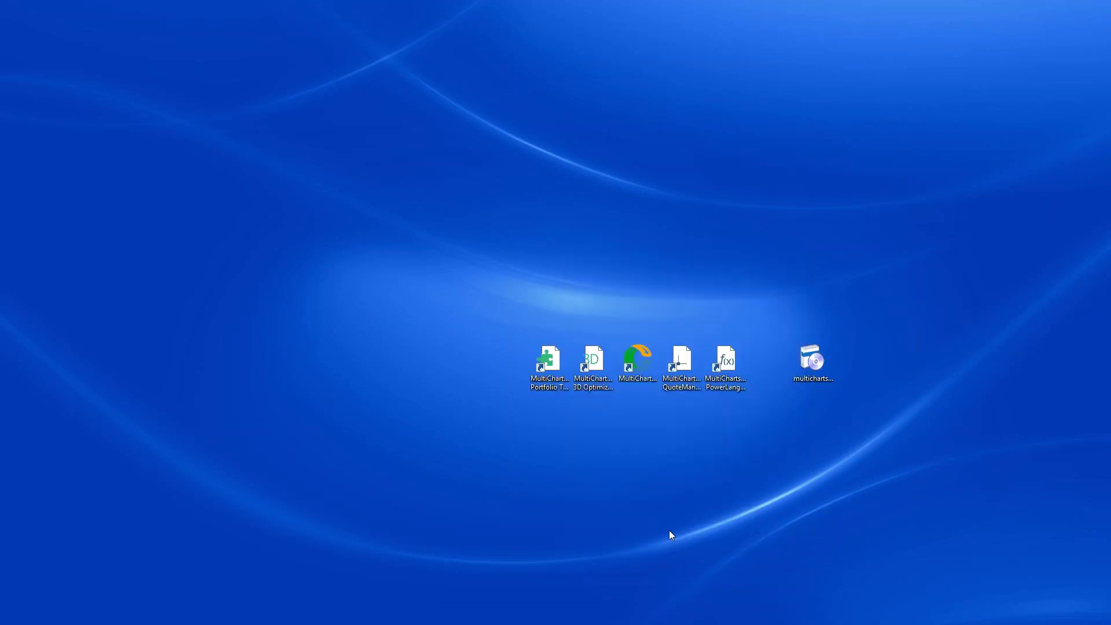
Set the MultiCharts64 PowerLanguage Editor shortcut to run as administrator in its advanced properties, and save the change.
left_click(713, 383)
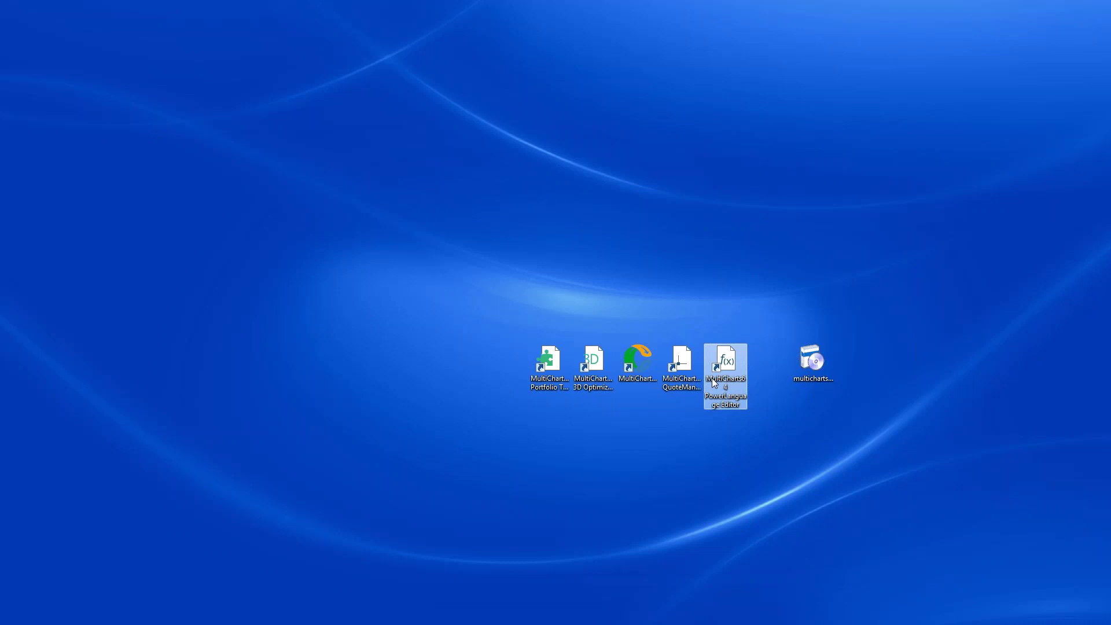
right_click(713, 383)
left_click(746, 370)
left_click_drag(827, 324, 705, 236)
left_click(765, 439)
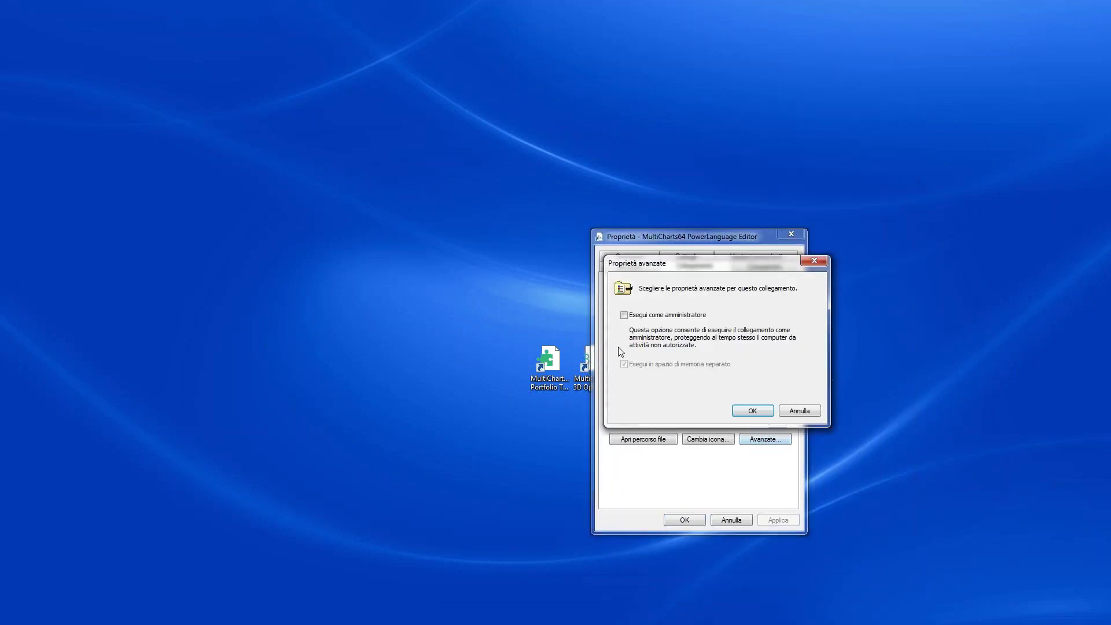
left_click(643, 317)
left_click(752, 411)
left_click(774, 521)
left_click(689, 521)
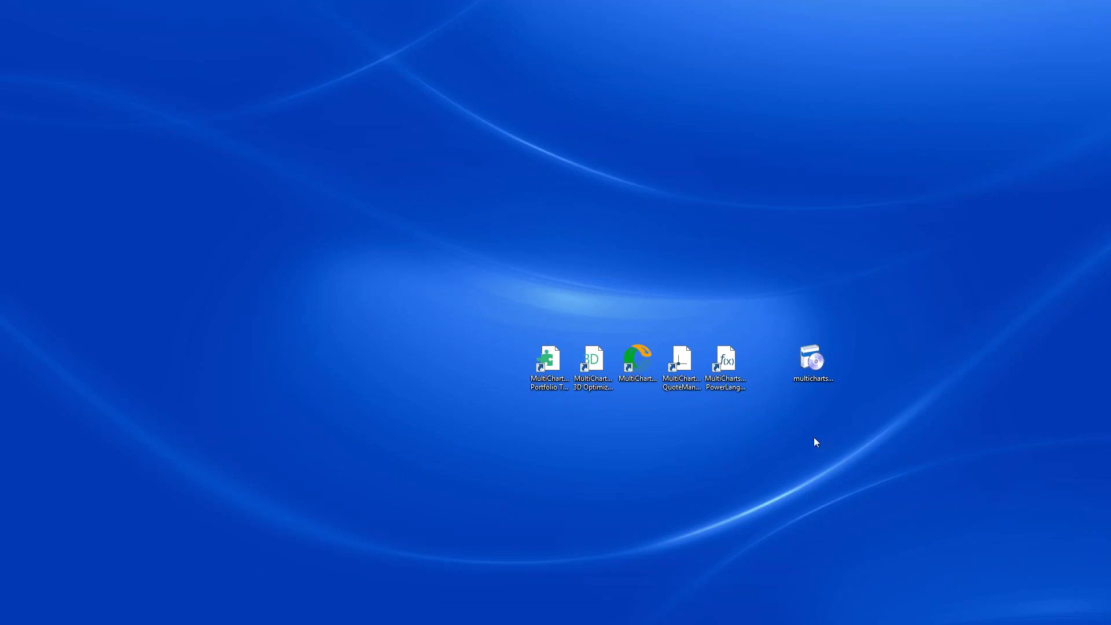
Launch the PowerLanguage Editor from its desktop shortcut, examine its options for compiling studies, and close the editor.
left_click_drag(768, 335, 538, 417)
left_click(539, 418)
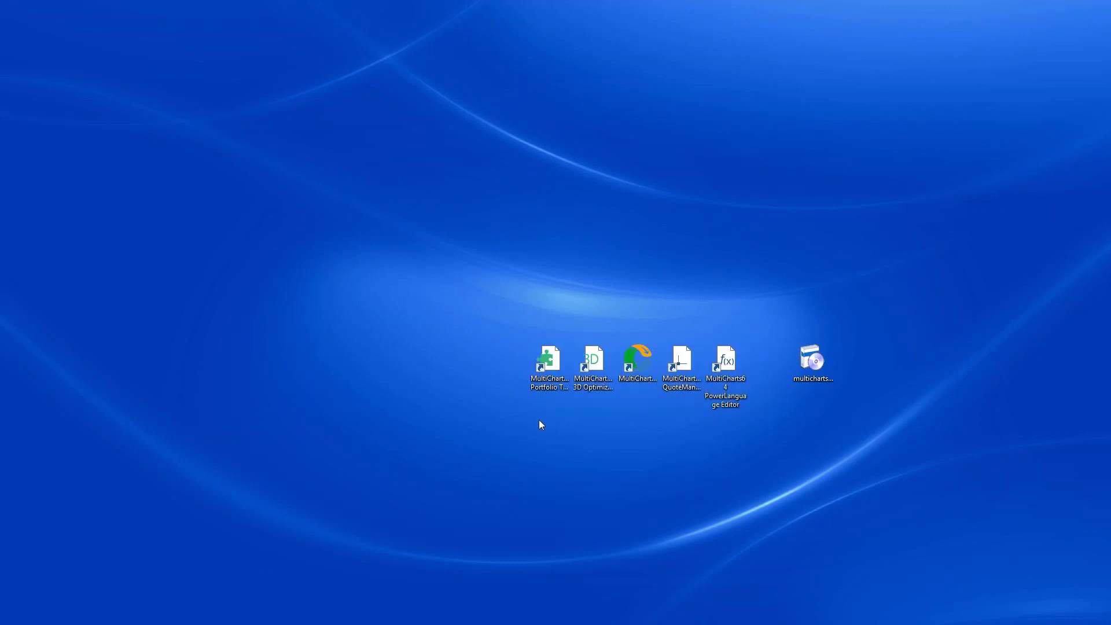
double_click(713, 406)
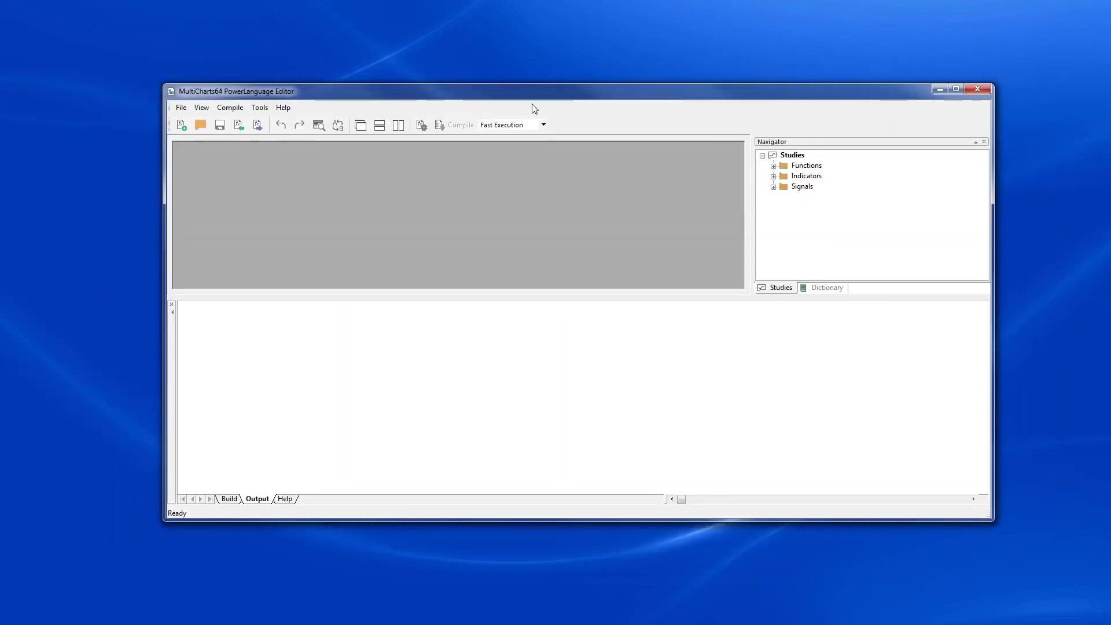
double_click(528, 92)
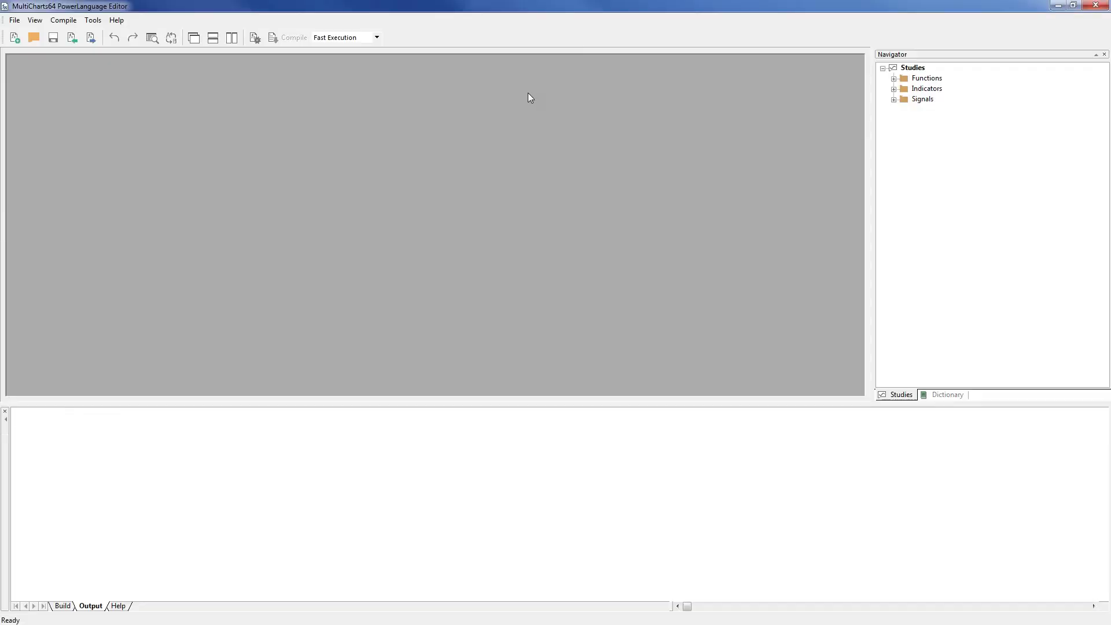
left_click(66, 22)
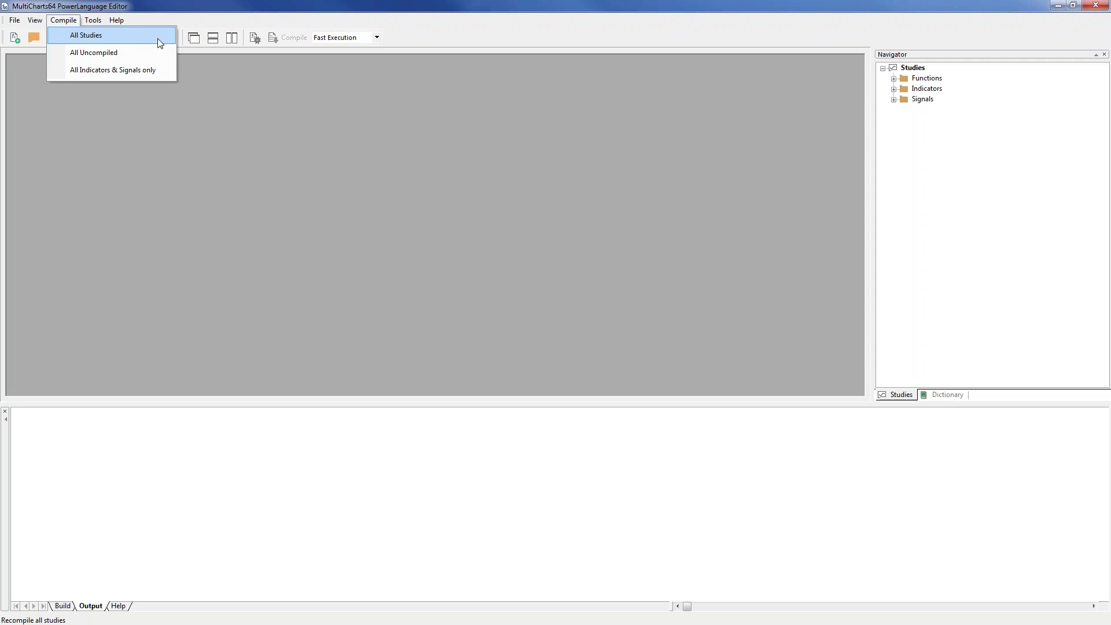
left_click(1087, 4)
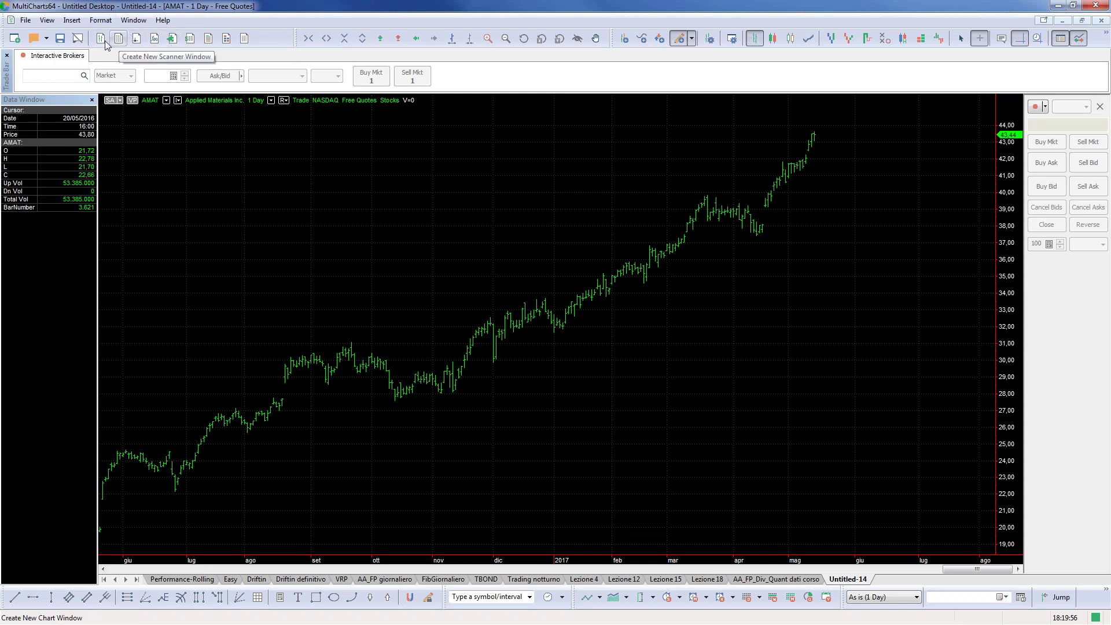
Examine the types of new windows that MultiCharts64 can create, without creating one.
left_click(26, 21)
mouse_move(24, 35)
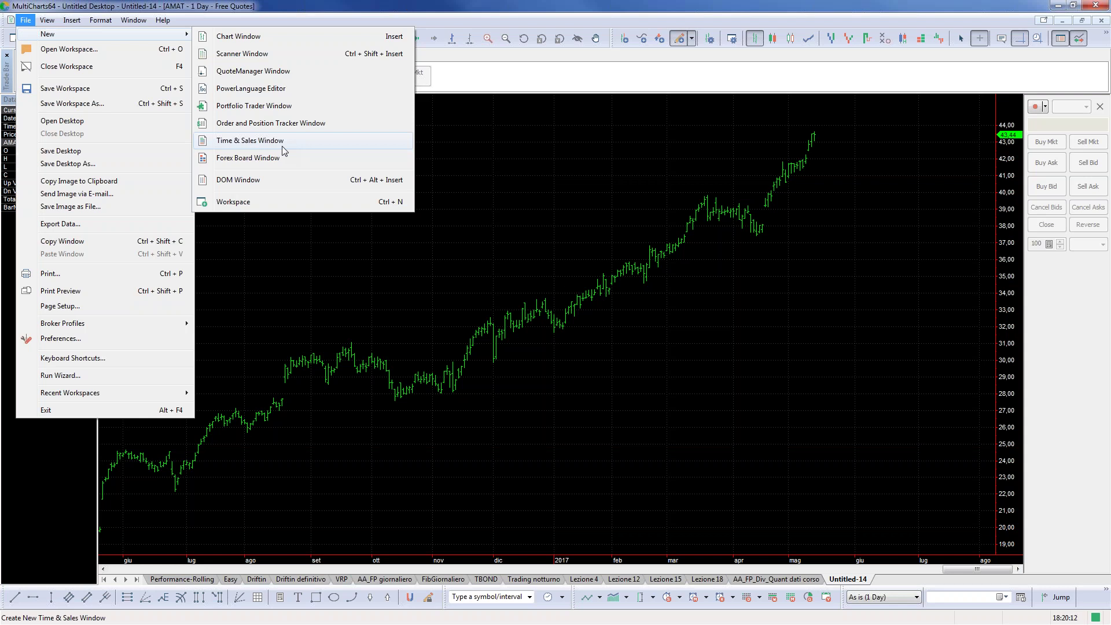
left_click(554, 186)
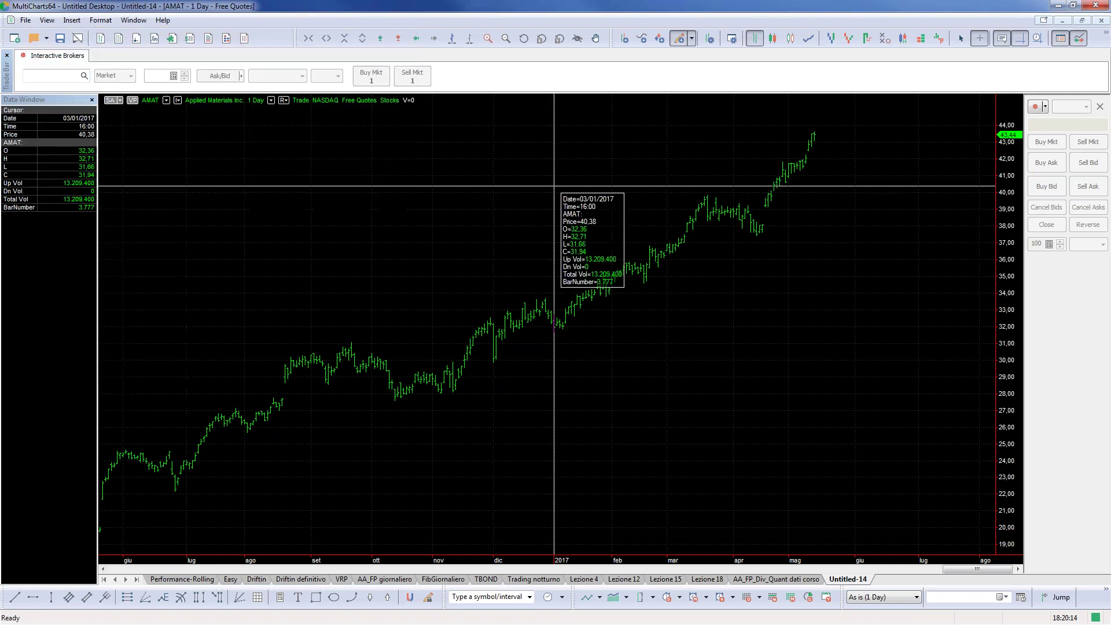
Open QuoteManager from within the maximized MultiCharts64 window.
double_click(746, 6)
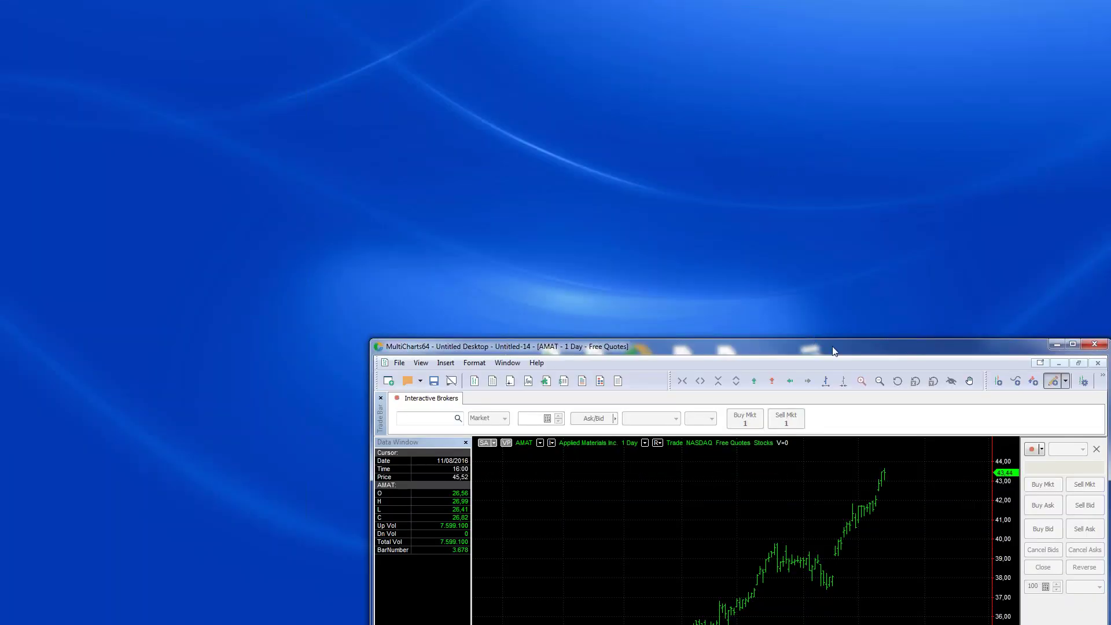
left_click_drag(833, 349, 750, 1)
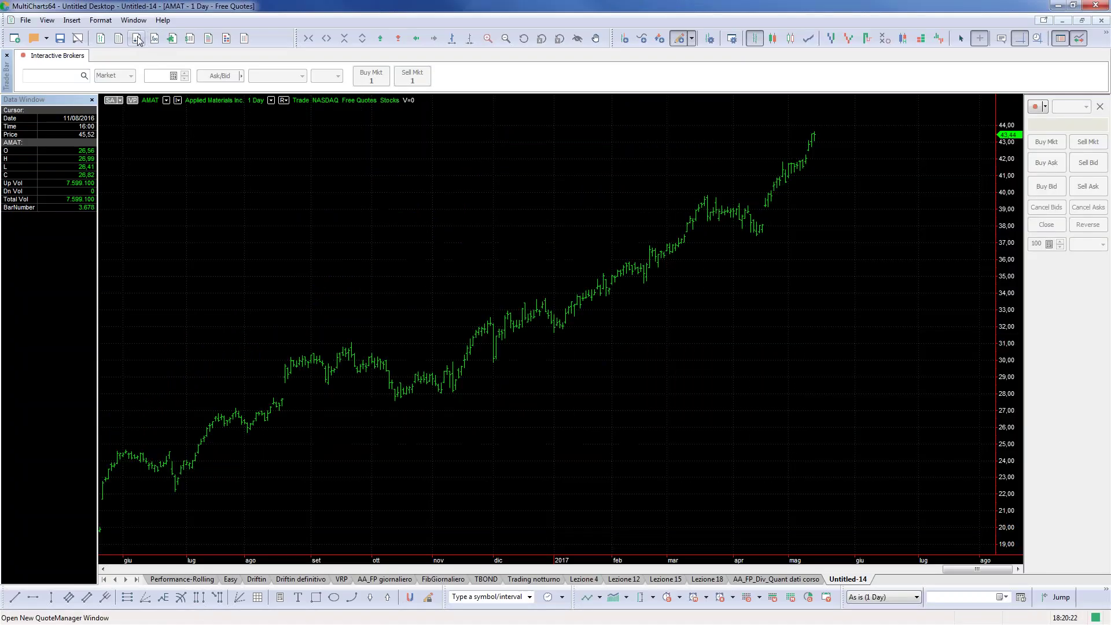
left_click(136, 38)
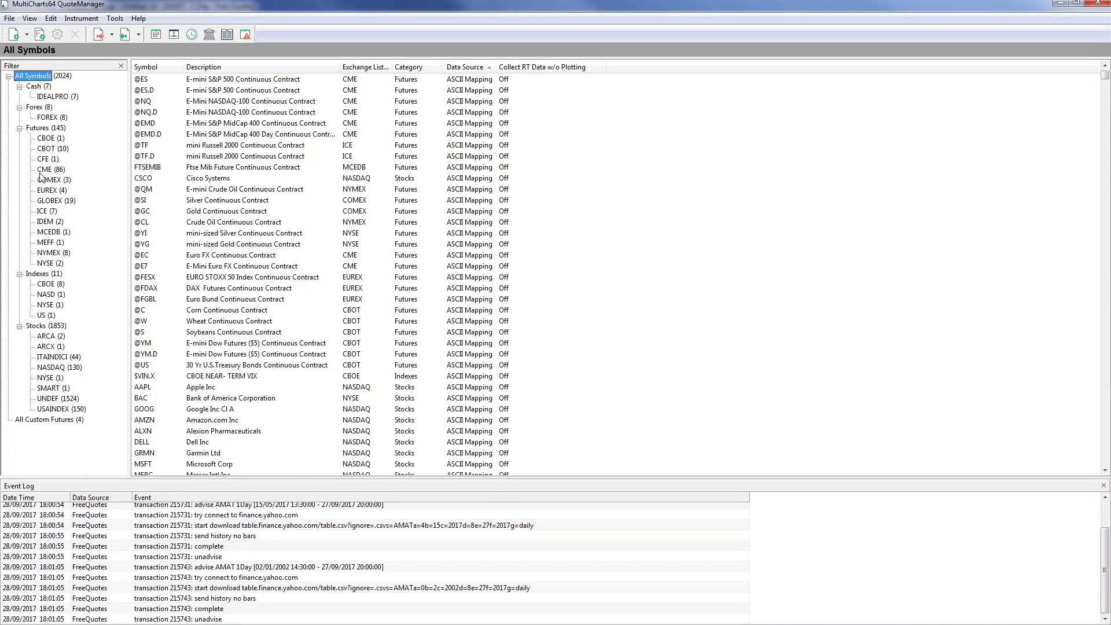
Sort all symbols by data source in descending order, and browse the list to the Google Inc. entry under Free Quotes.
left_click(466, 68)
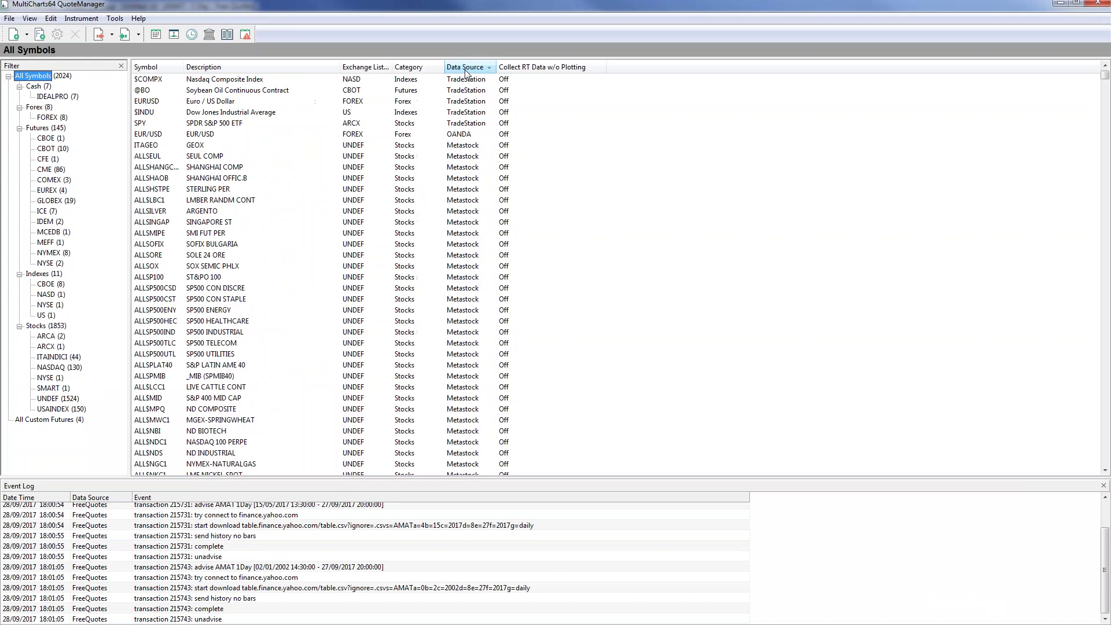
left_click(433, 280)
scroll(439, 287, "down", 20)
scroll(445, 283, "down", 15)
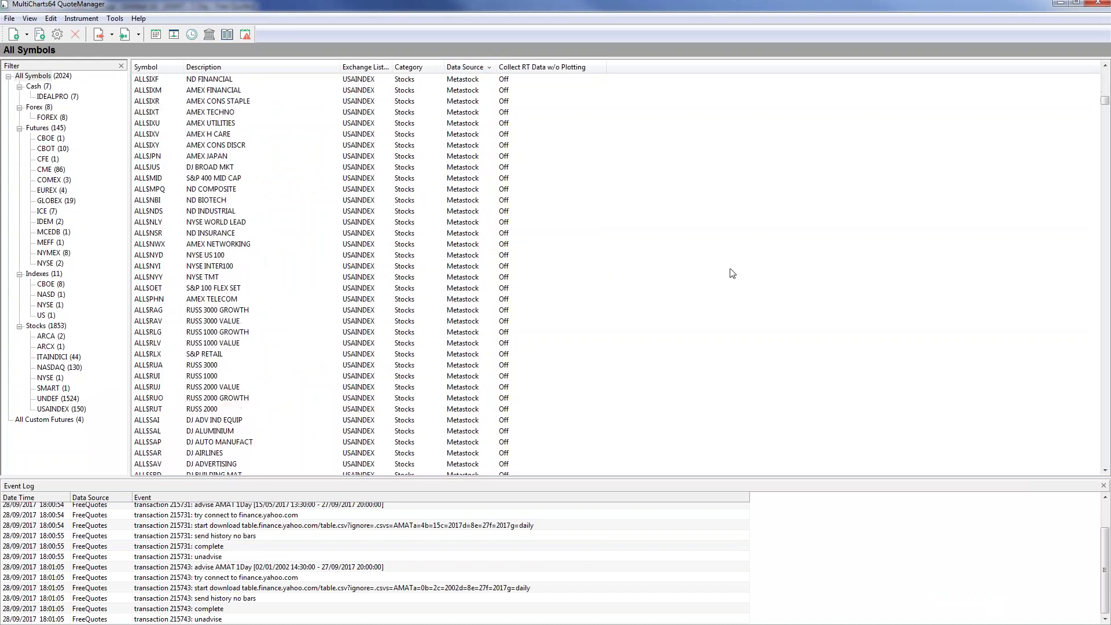
left_click_drag(1105, 111, 1104, 414)
left_click(462, 155)
scroll(462, 159, "up", 5)
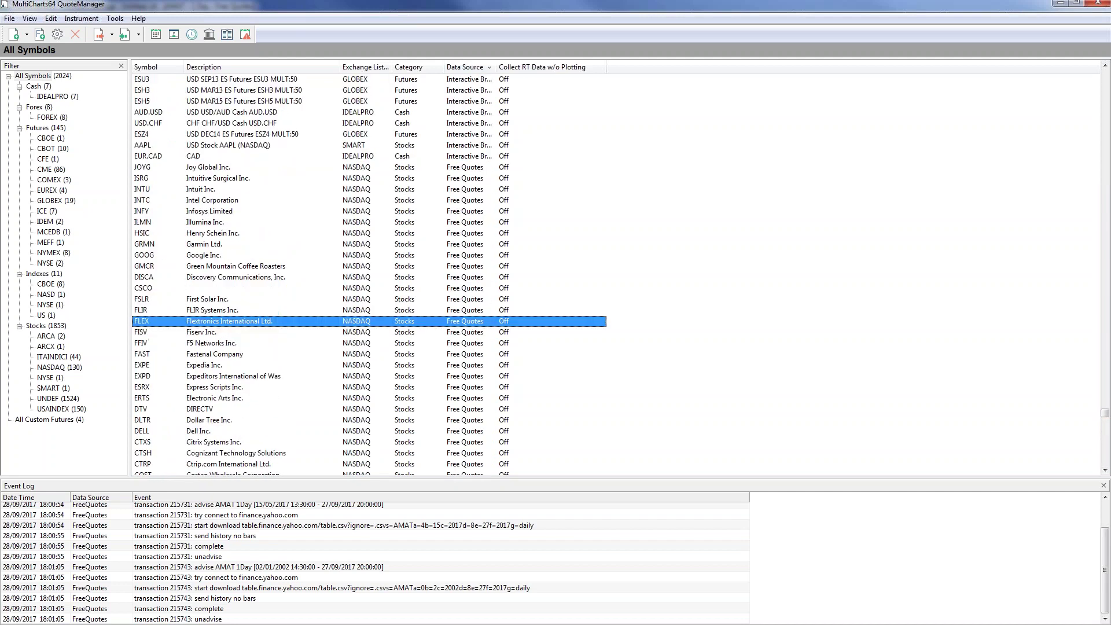
left_click(431, 255)
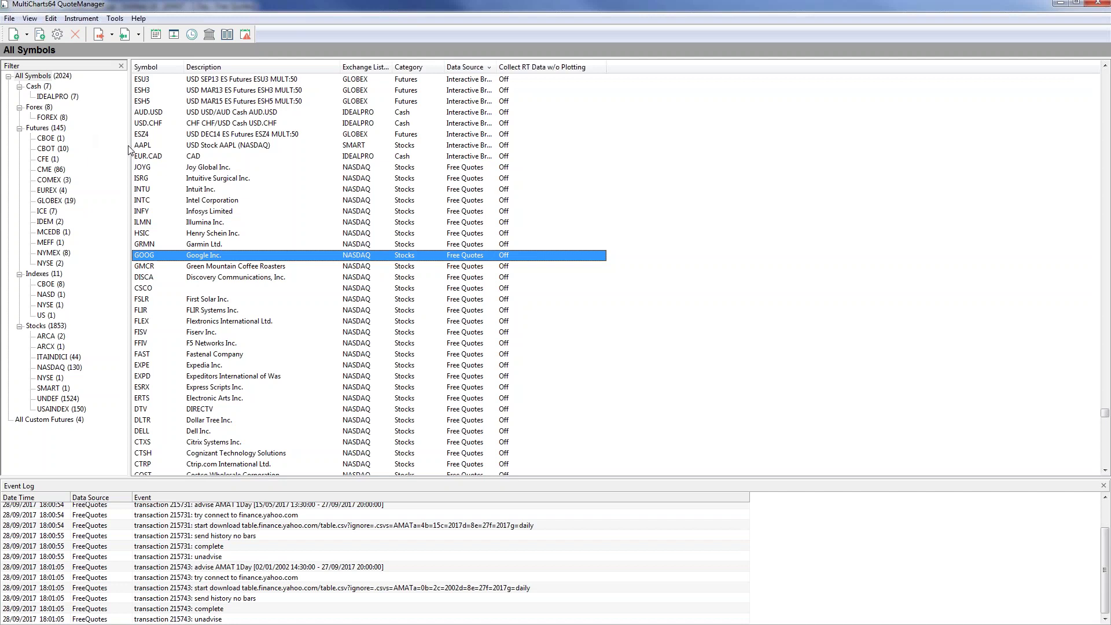
Widen the filter pane, show only the IDEM futures, and select the FIB 15C20 contract.
left_click_drag(128, 145, 142, 145)
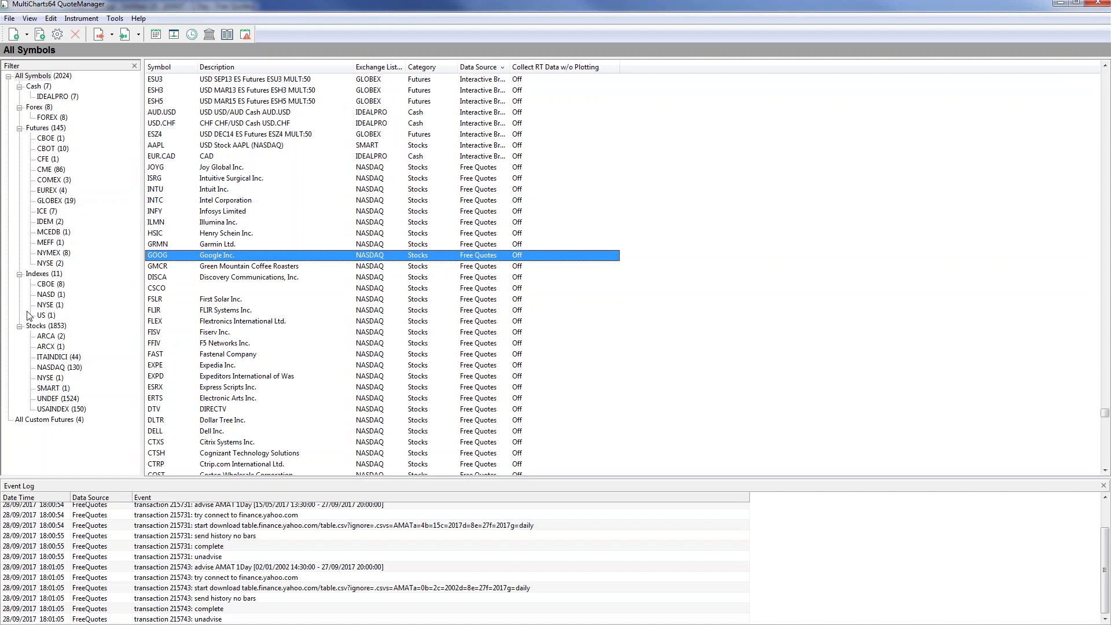
left_click(46, 224)
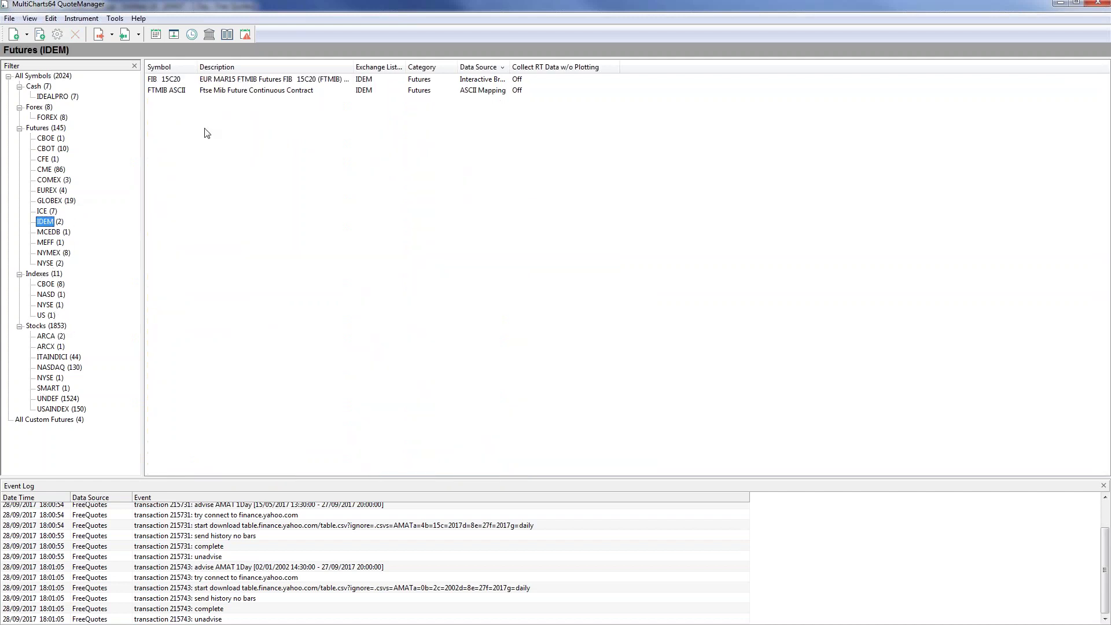
left_click(271, 81)
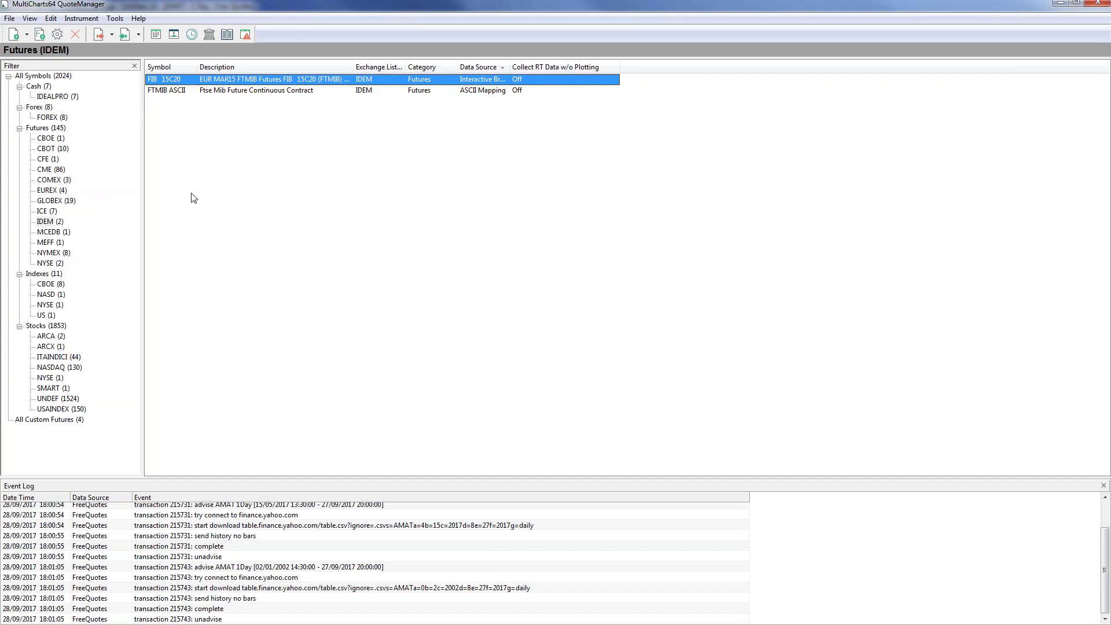
Show all symbols again and browse to the Free Quotes stocks, selecting Life Technologies Corporation.
left_click(46, 77)
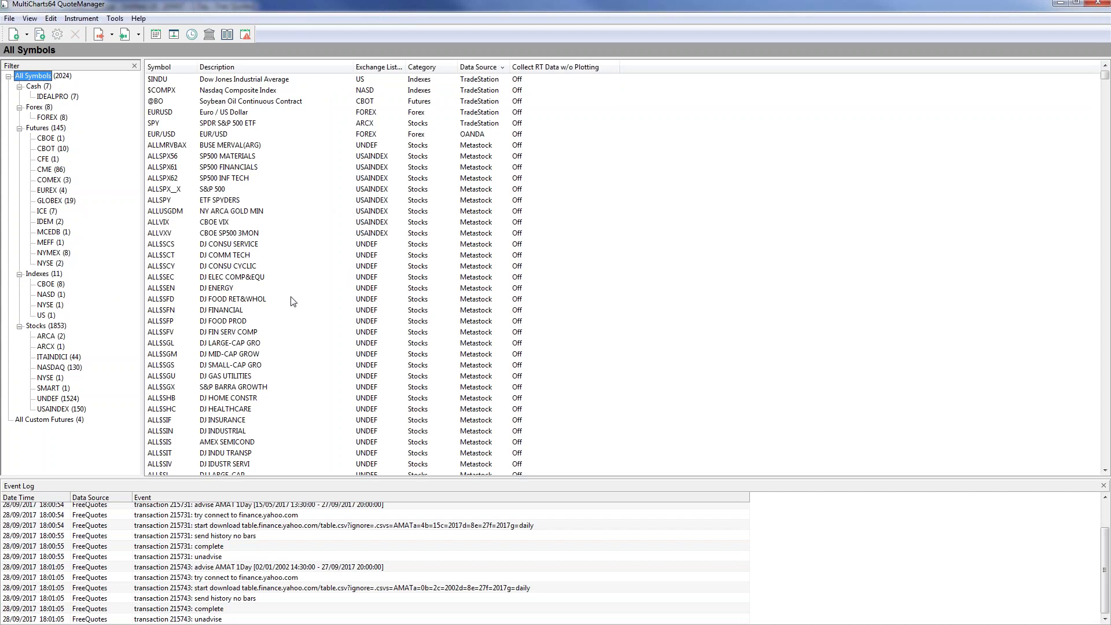
left_click(682, 172)
left_click_drag(1103, 83, 1105, 415)
scroll(489, 196, "up", 3)
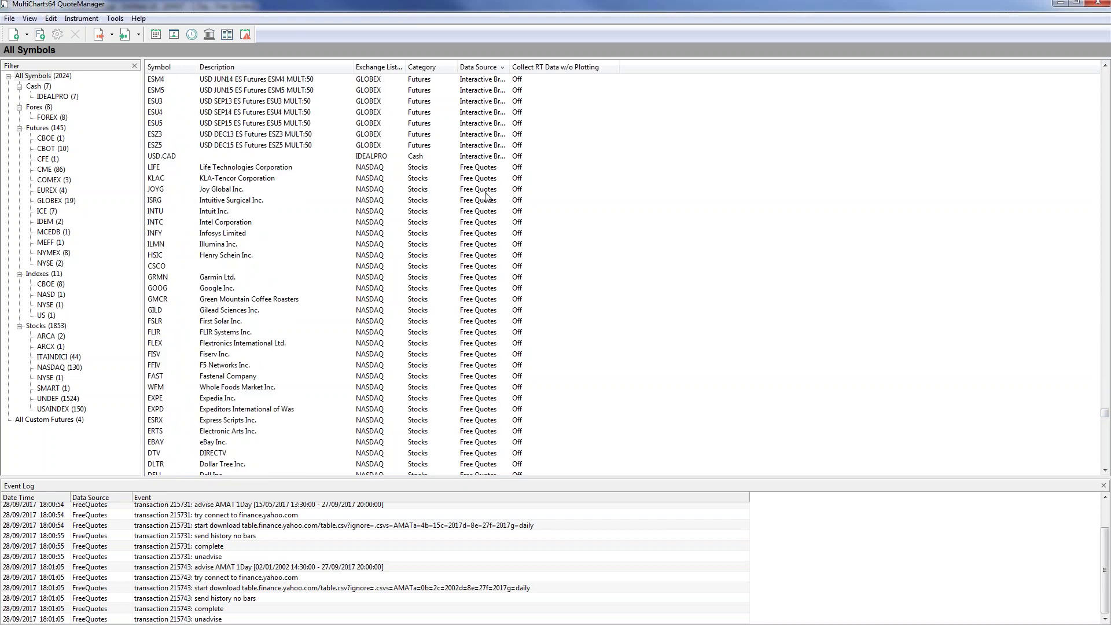
left_click(456, 178)
left_click(457, 166)
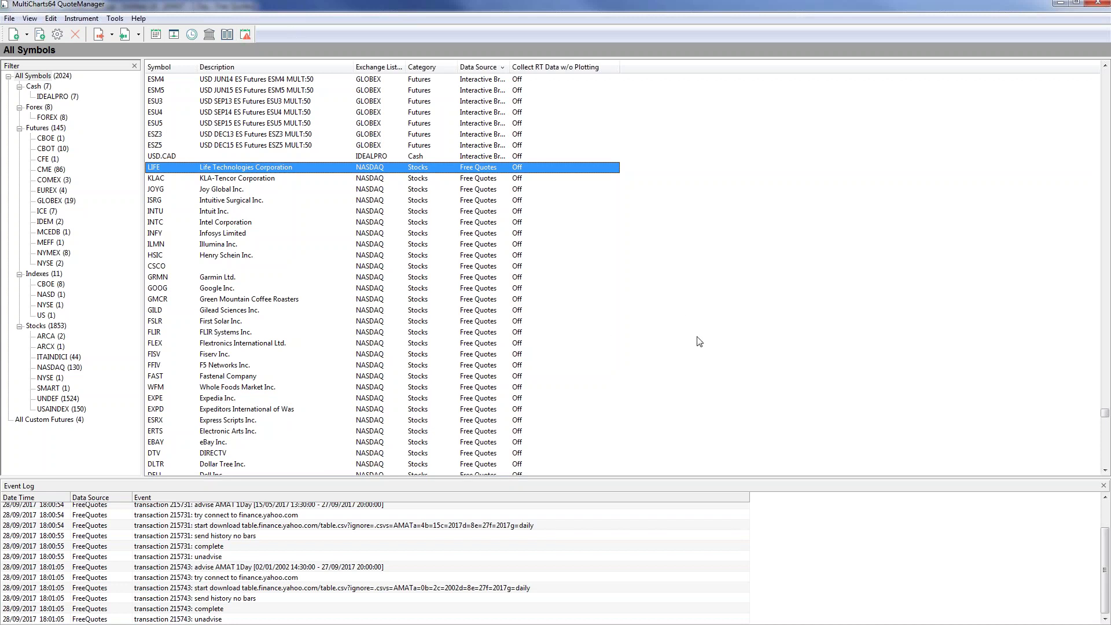
Look through the data import options and open the instrument import dialog, placing it over the symbol list.
left_click(9, 19)
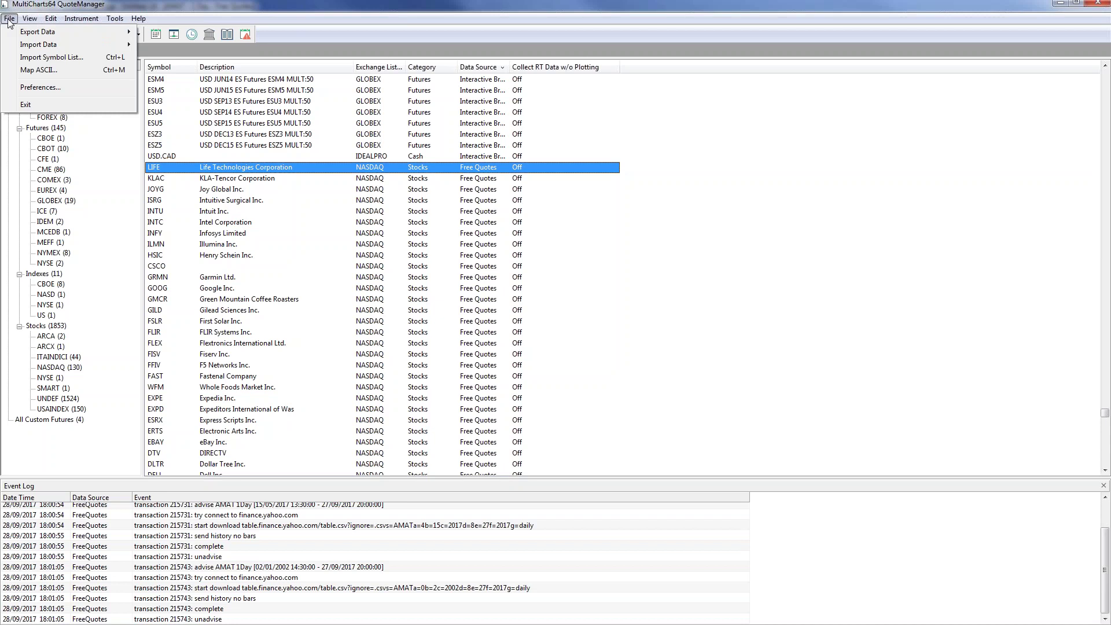
mouse_move(87, 44)
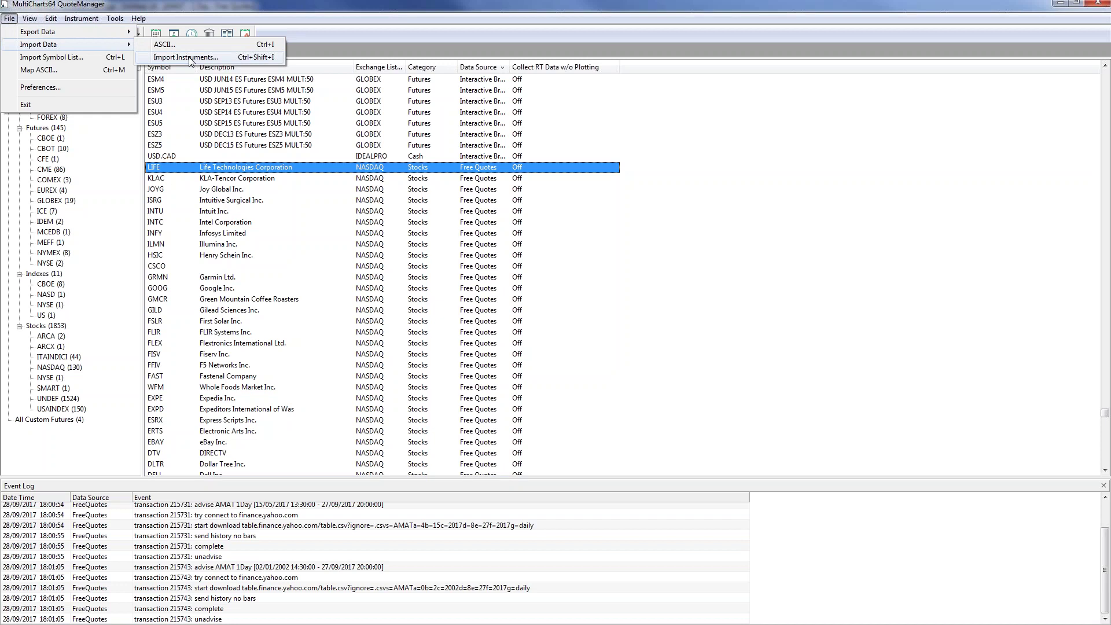
mouse_move(12, 28)
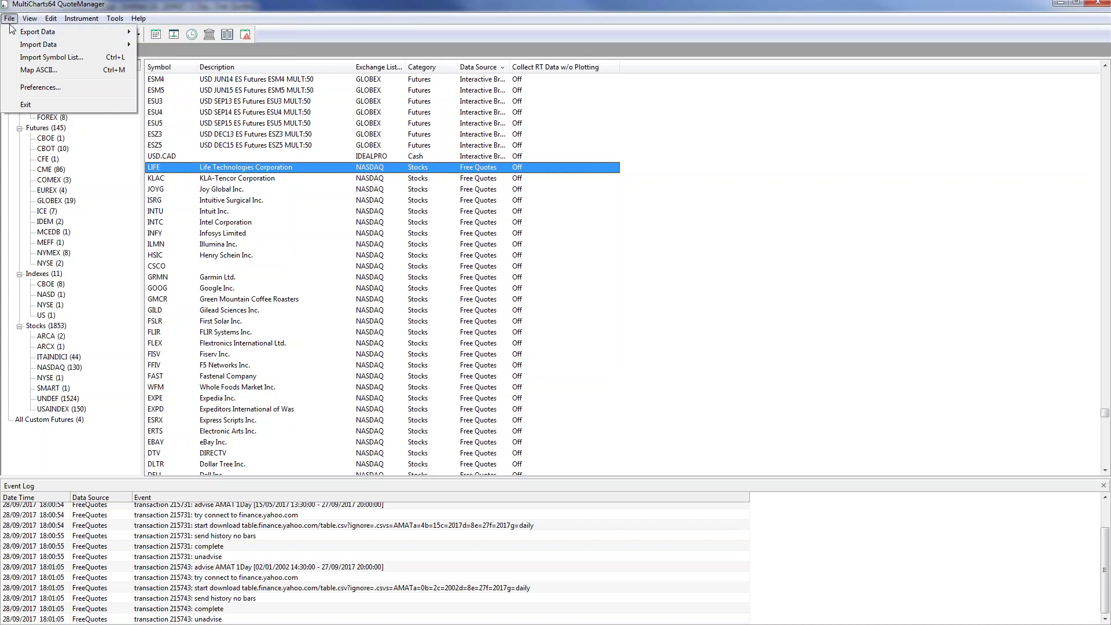
mouse_move(22, 46)
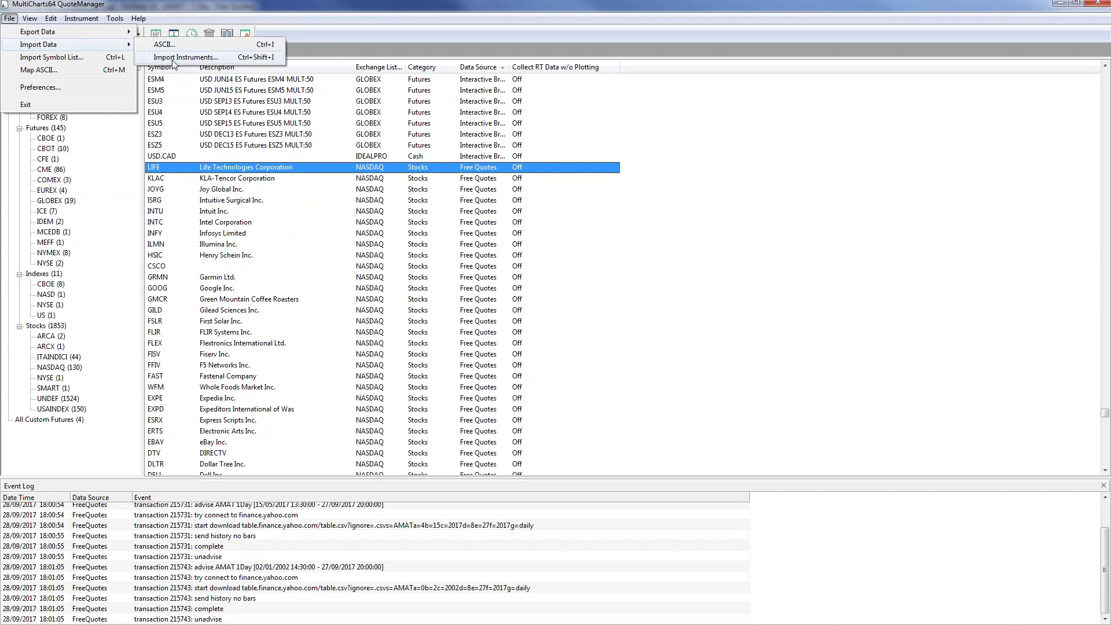
left_click(224, 61)
left_click_drag(155, 14, 350, 74)
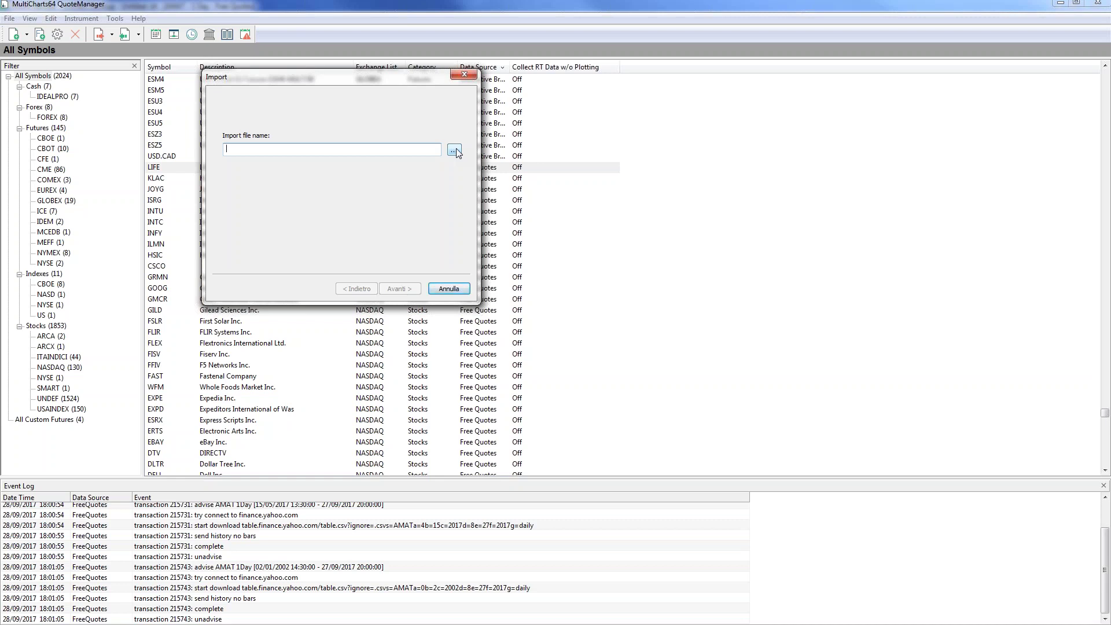
Cancel the instrument import and select the Green Mountain Coffee Roasters symbol in the list.
left_click(464, 74)
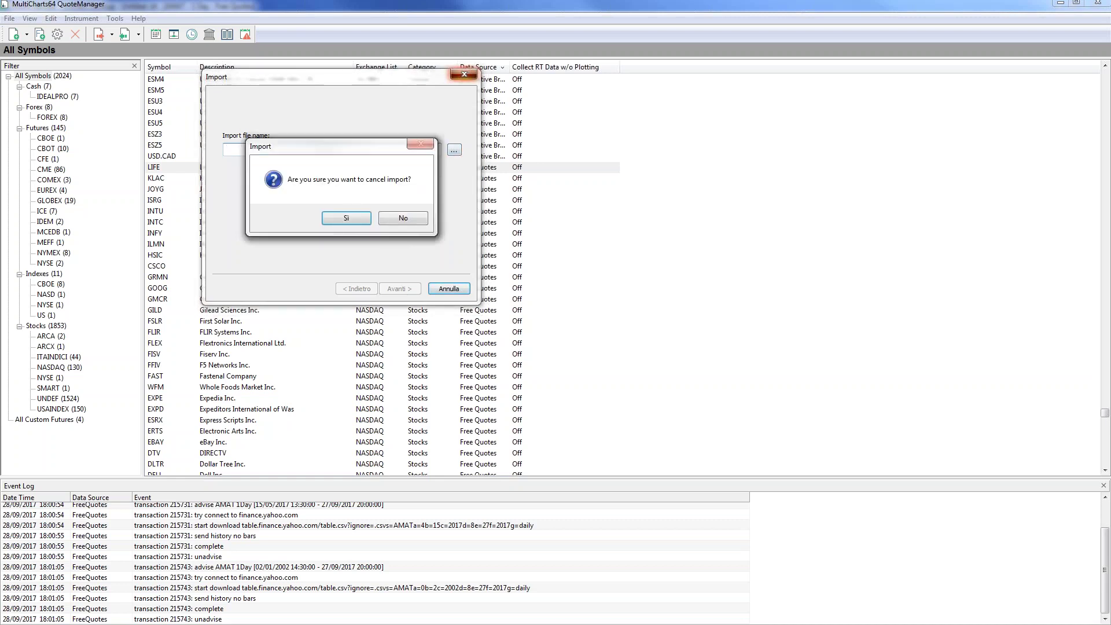
left_click(423, 218)
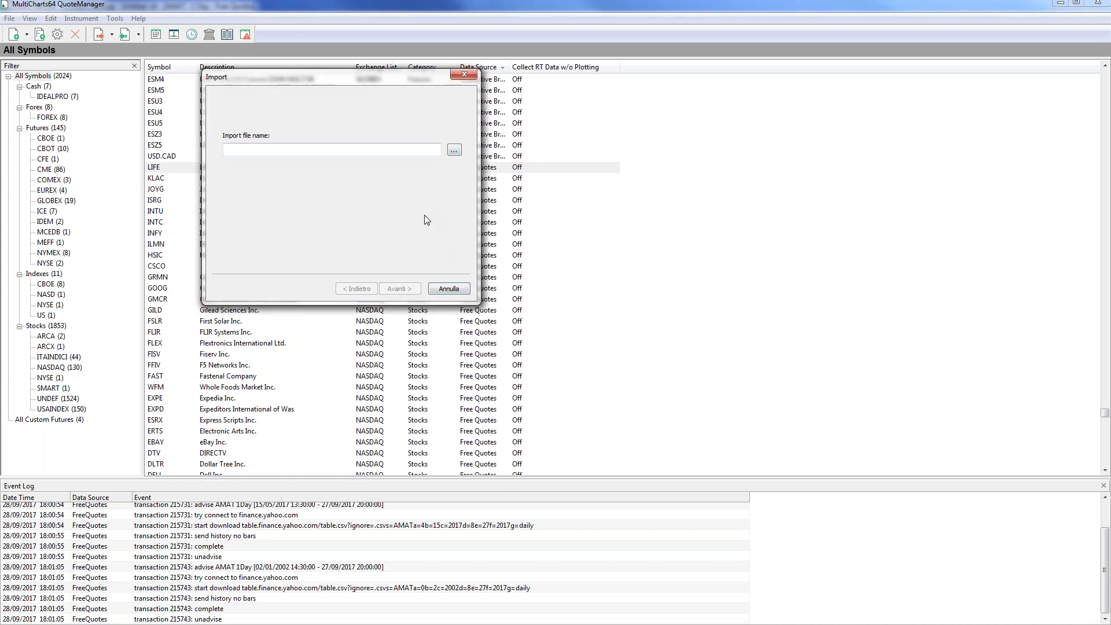
left_click(463, 298)
left_click(389, 218)
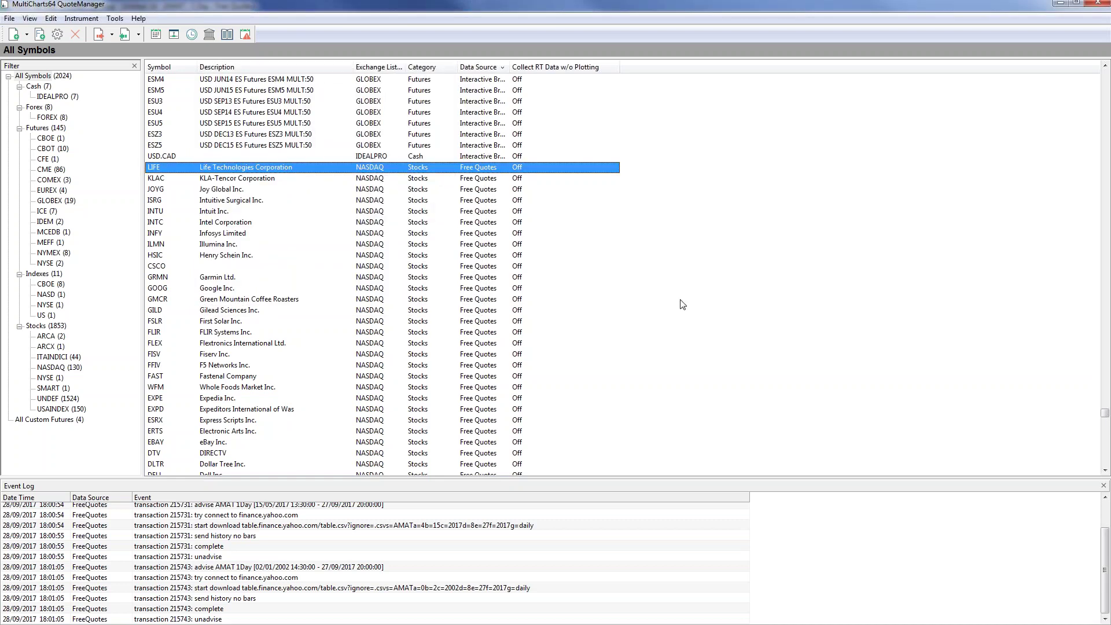
left_click(618, 301)
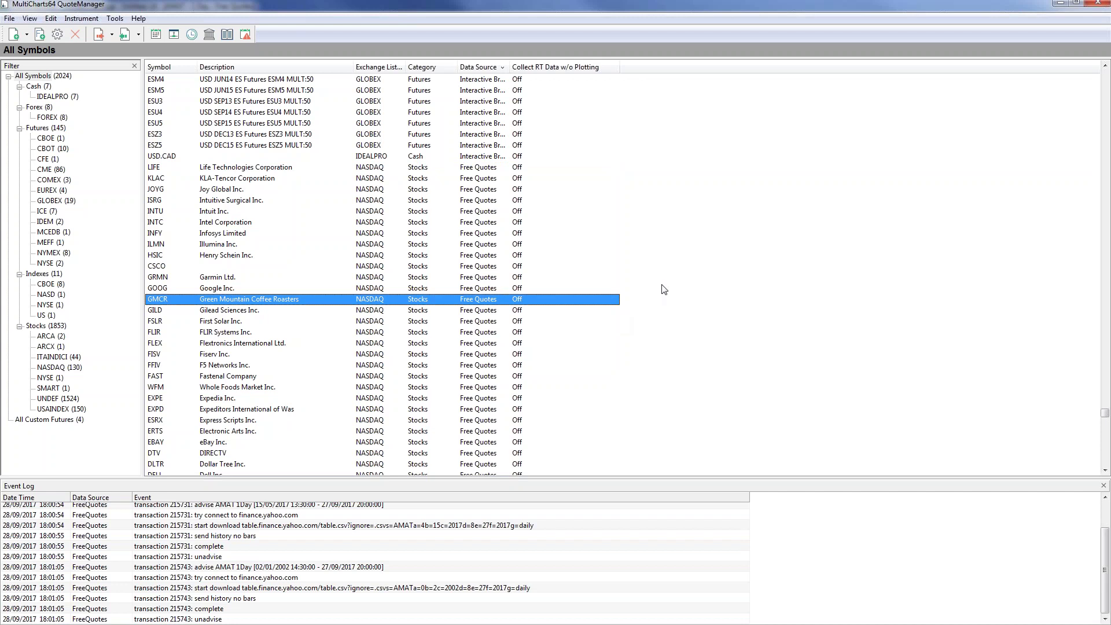
Switch to Yahoo Finanza in the browser, search for AAPL and view the Apple Inc. NASDAQ quote page.
key("alt+Tab")
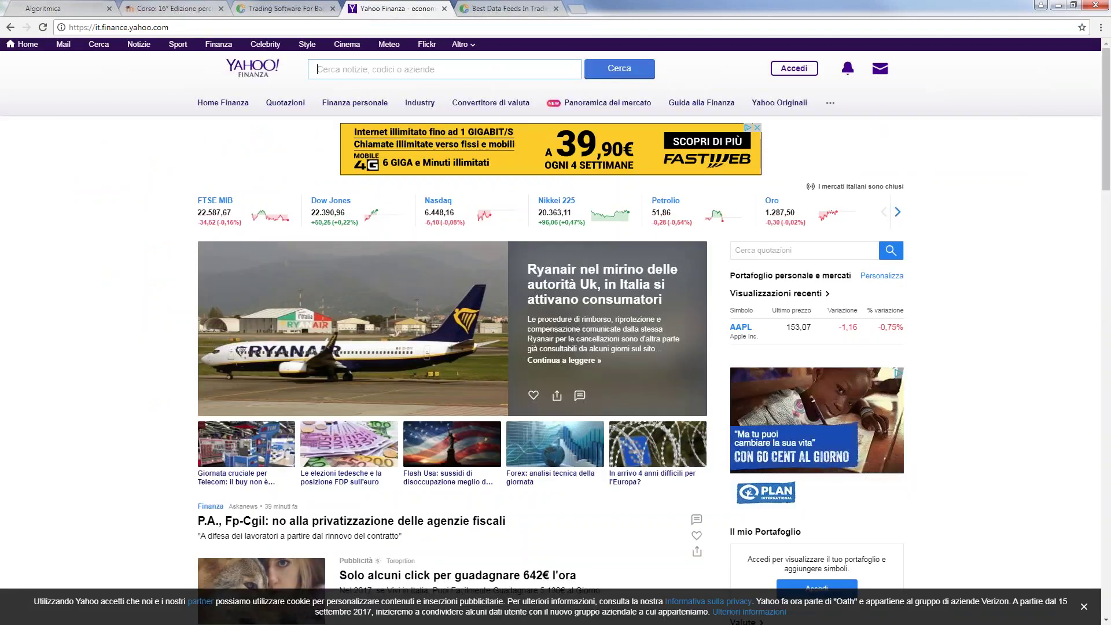
left_click(388, 9)
type("AAP")
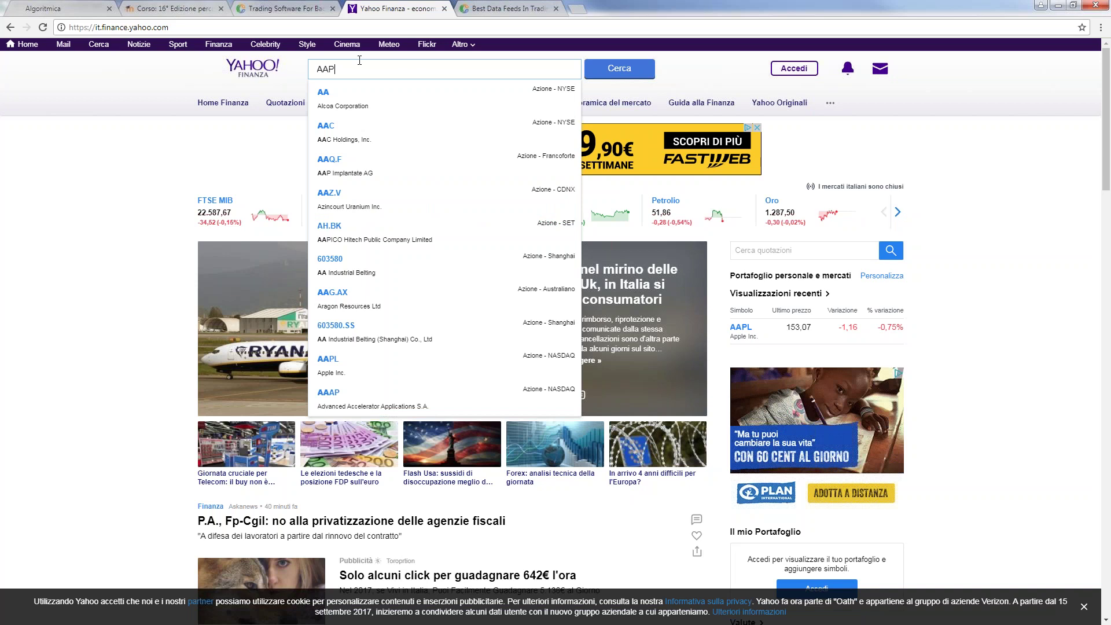
type("L")
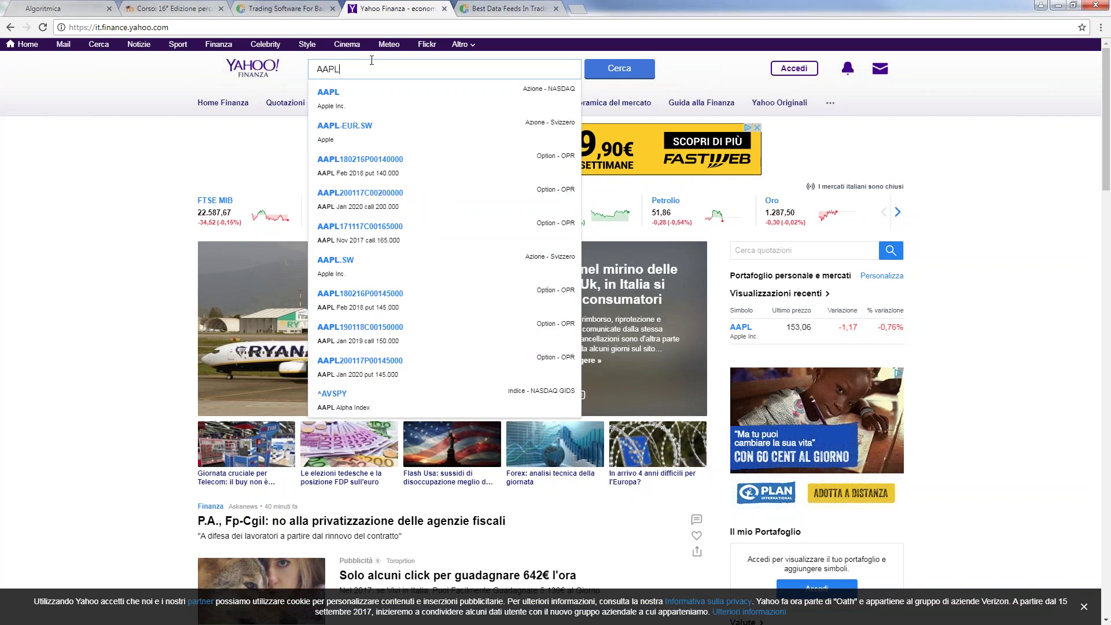
left_click(345, 107)
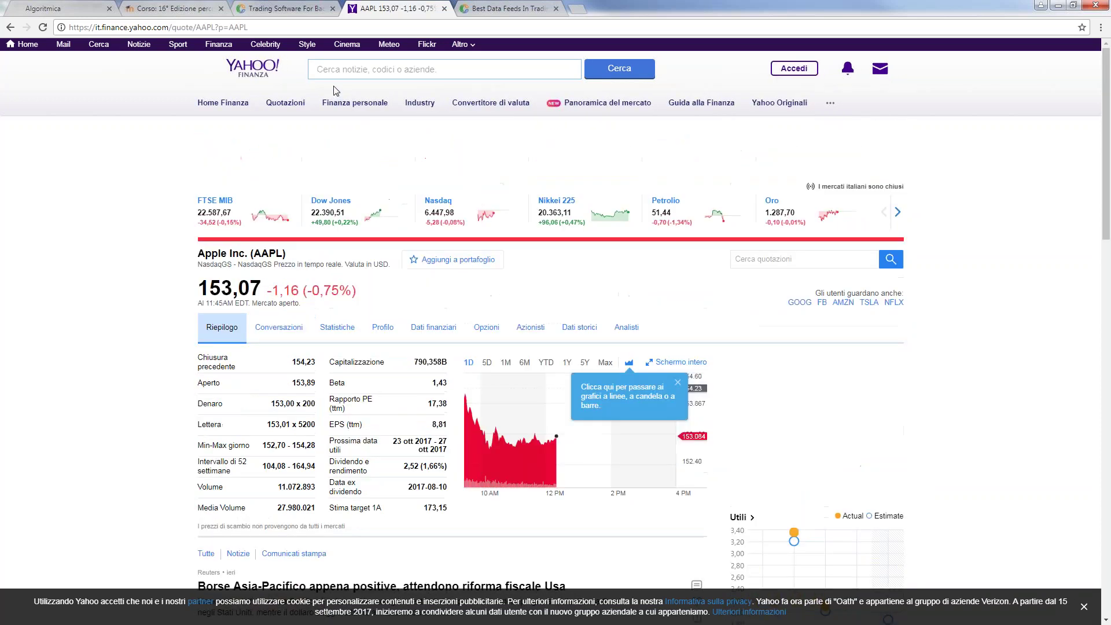
scroll(337, 327, "down", 1)
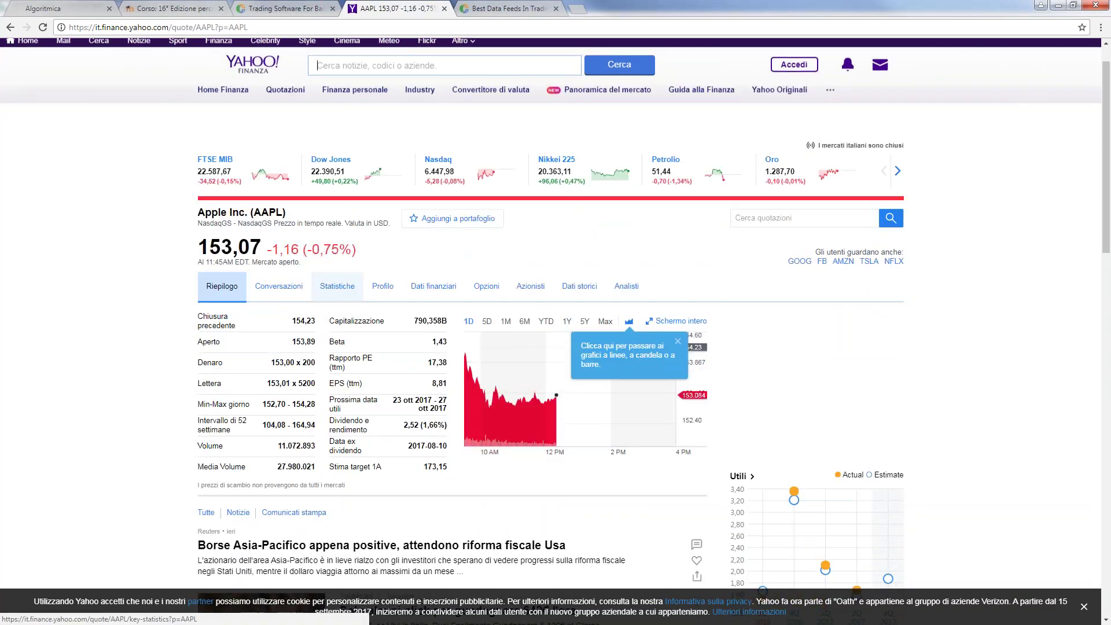
scroll(338, 286, "down", 2)
scroll(277, 210, "up", 1)
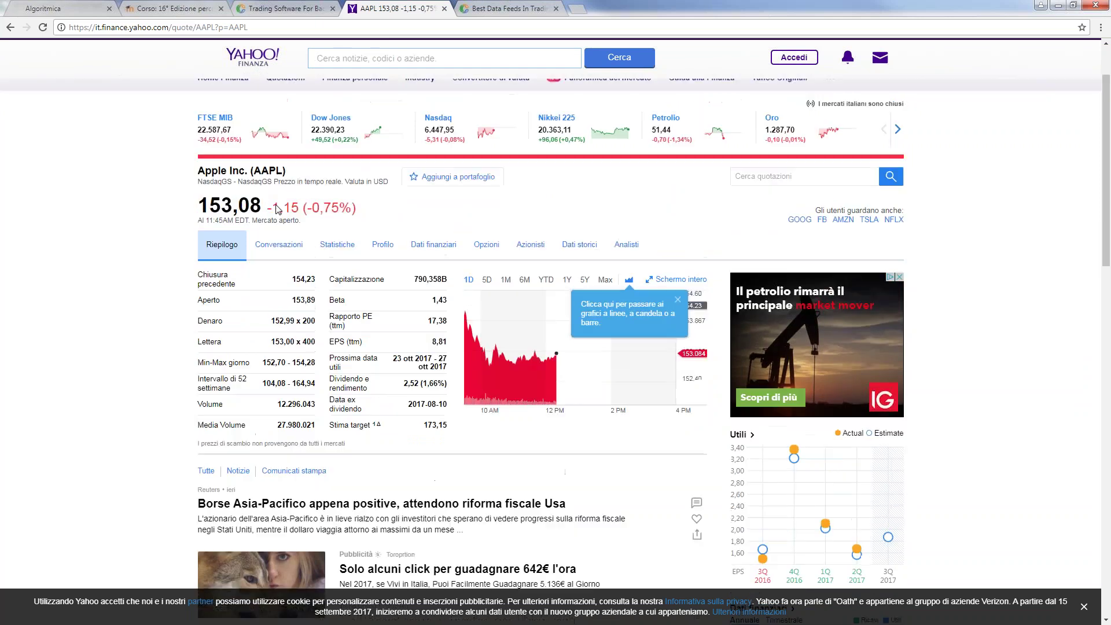
scroll(278, 210, "up", 1)
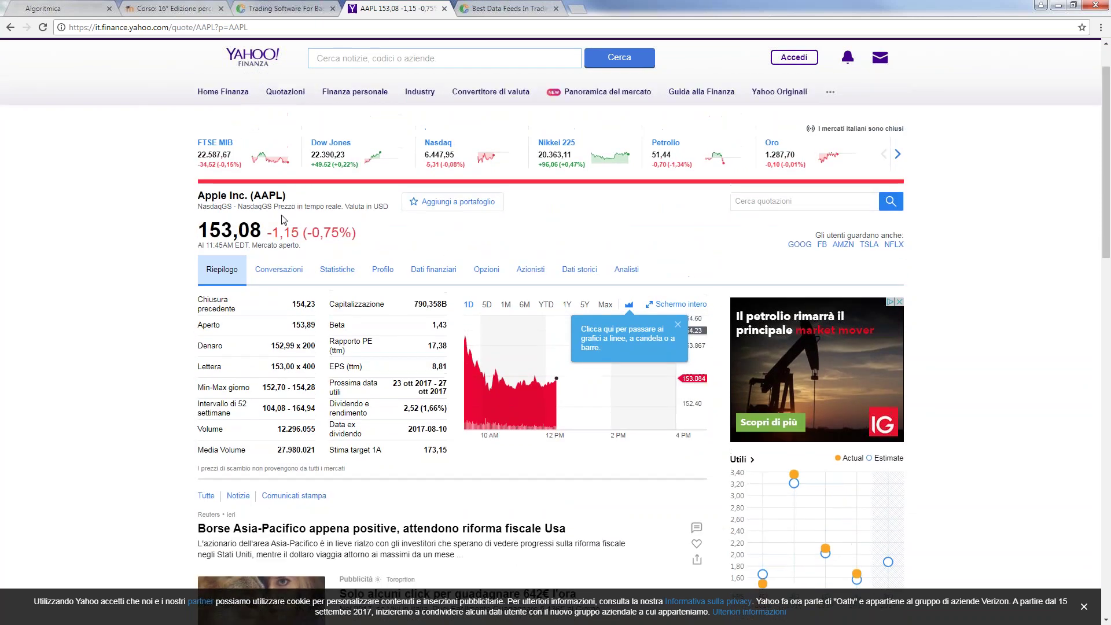
Search Yahoo Finanza by company name for APPLE, and highlight the AAPL ticker in the quote page's heading.
left_click(356, 63)
type("APPL")
key("BackSpace")
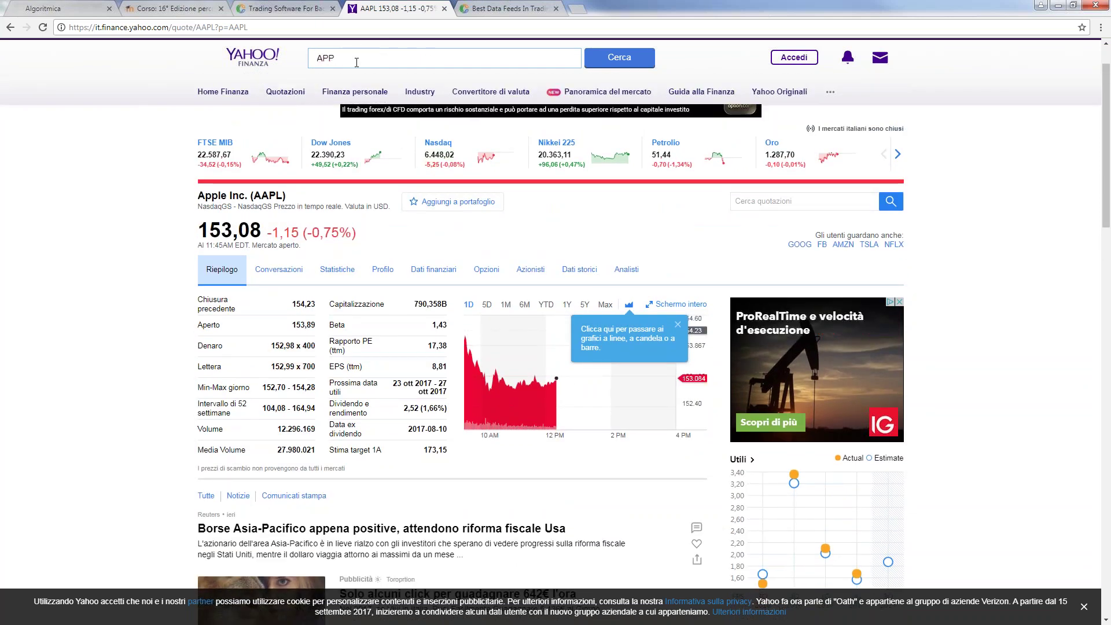
type("LE")
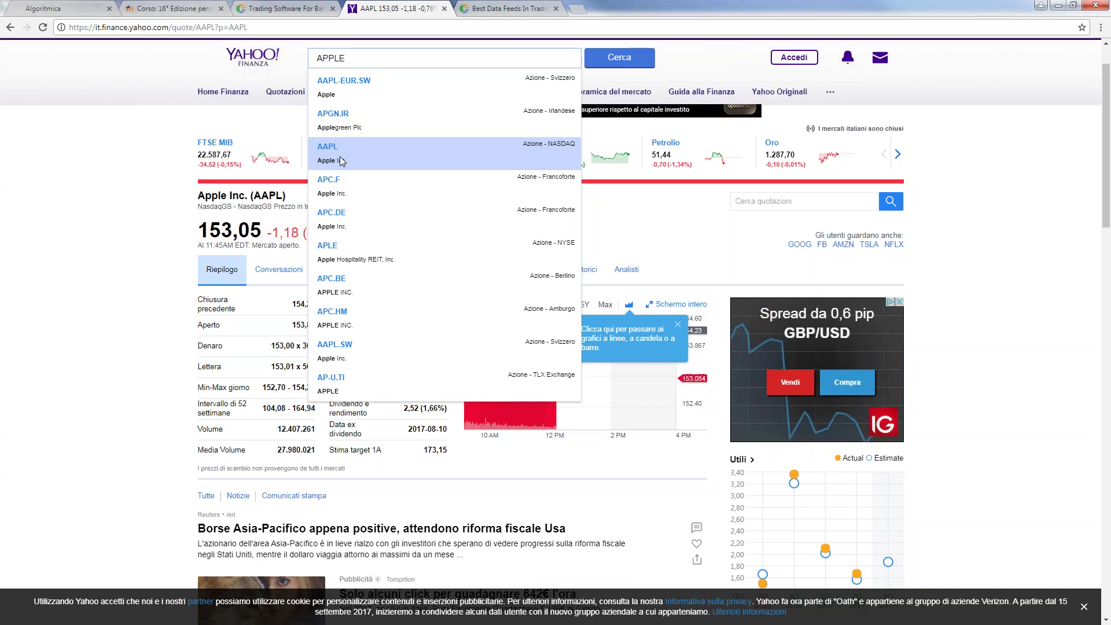
left_click(147, 241)
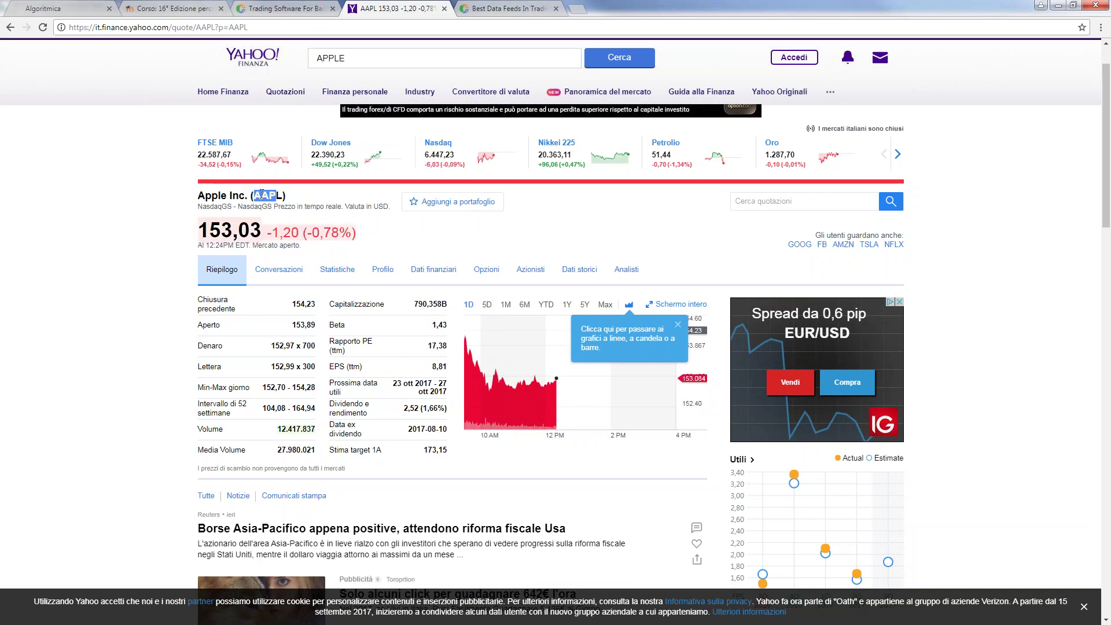
left_click_drag(251, 196, 272, 196)
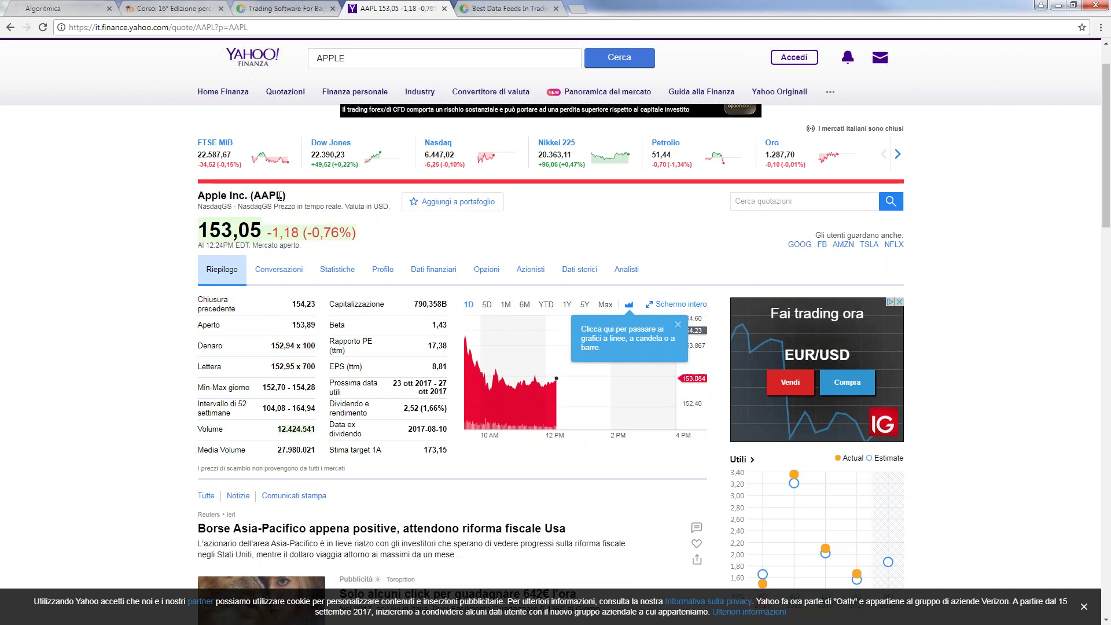
double_click(257, 195)
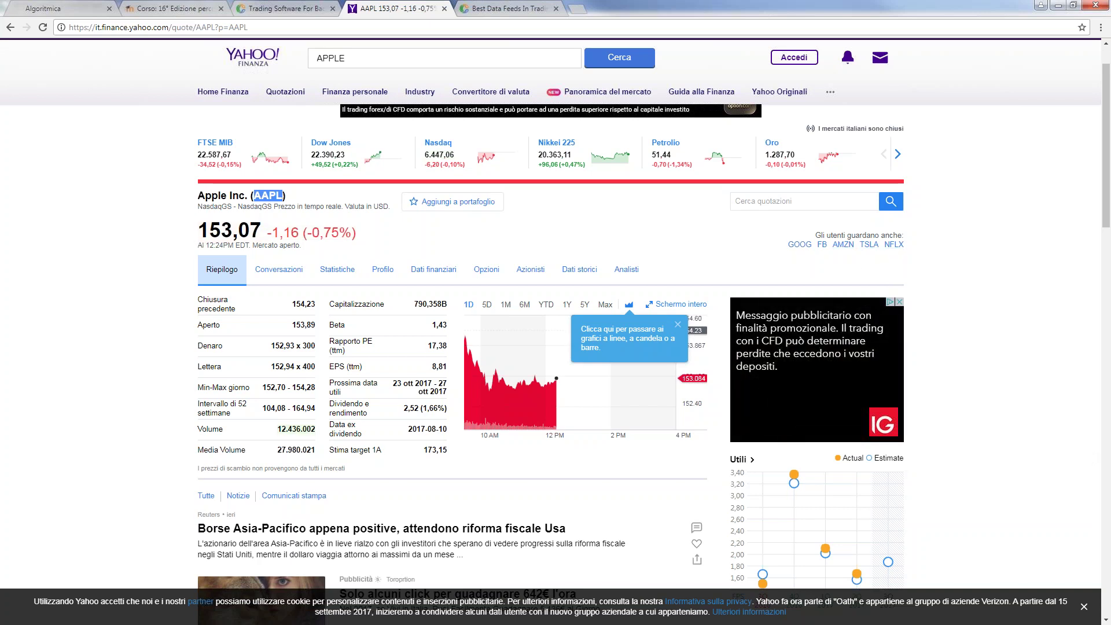
Return to QuoteManager, look through the data sources for adding symbols, and open the manual Add Symbol dialog.
key("alt+Tab")
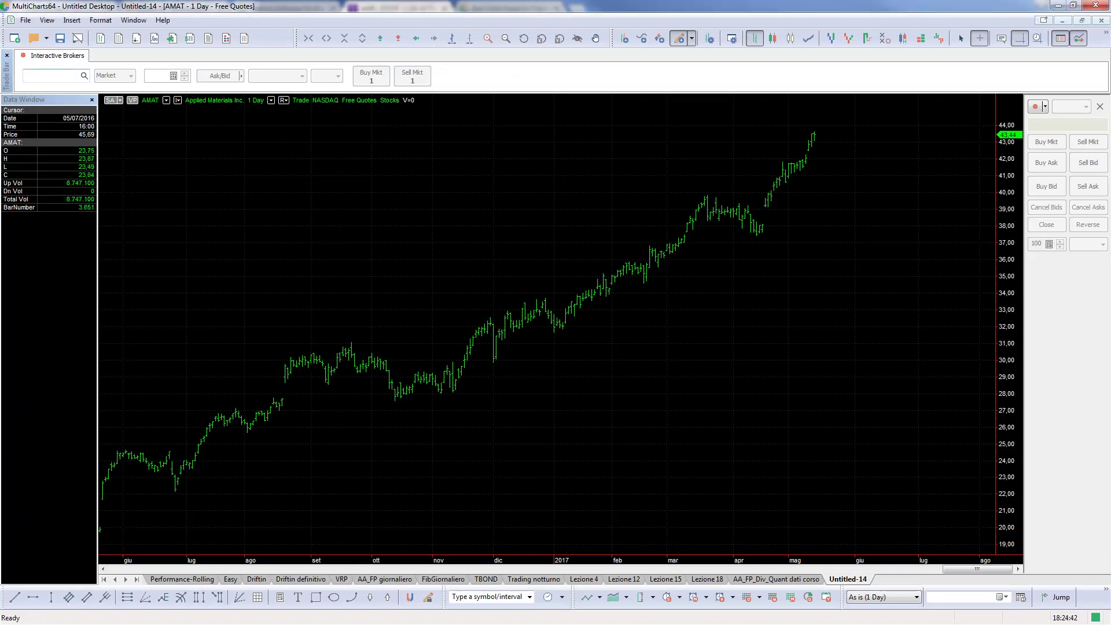
key("alt+Tab")
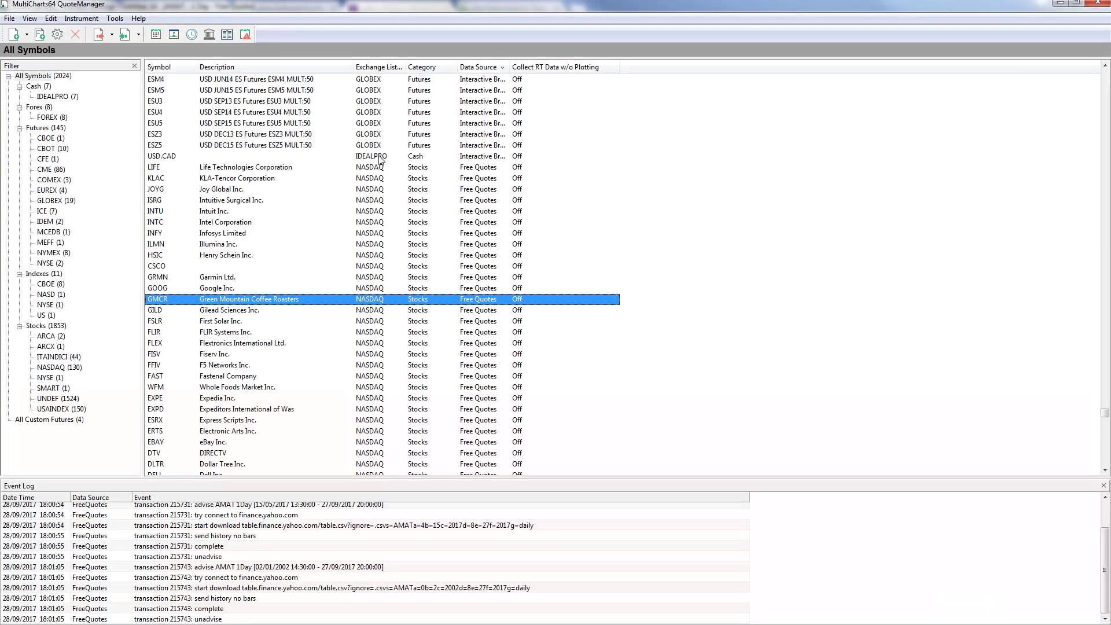
left_click(67, 19)
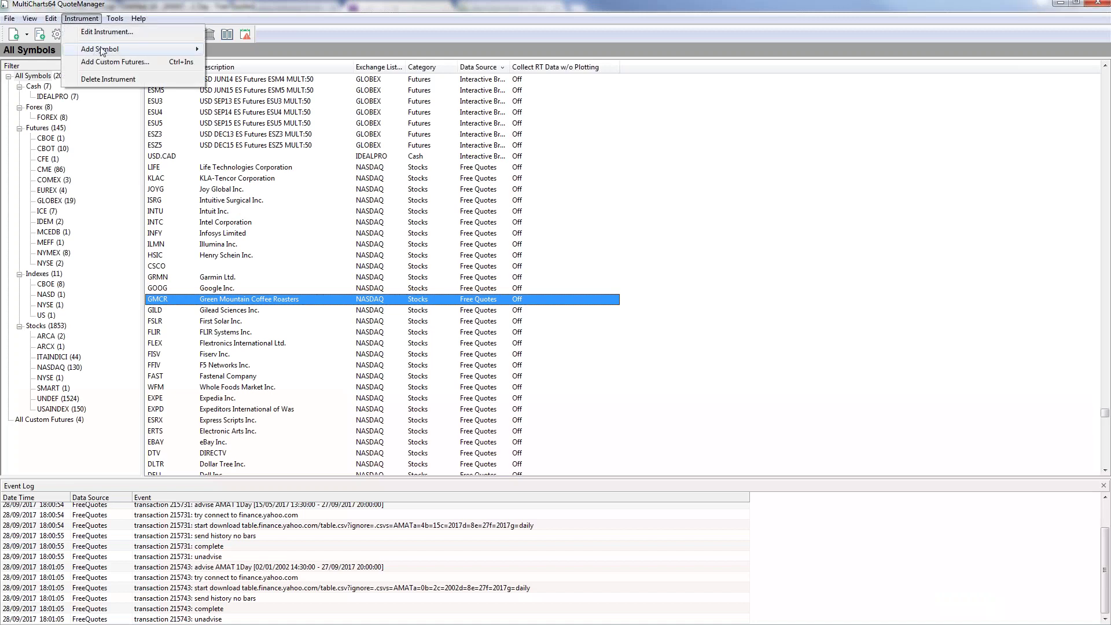
mouse_move(188, 50)
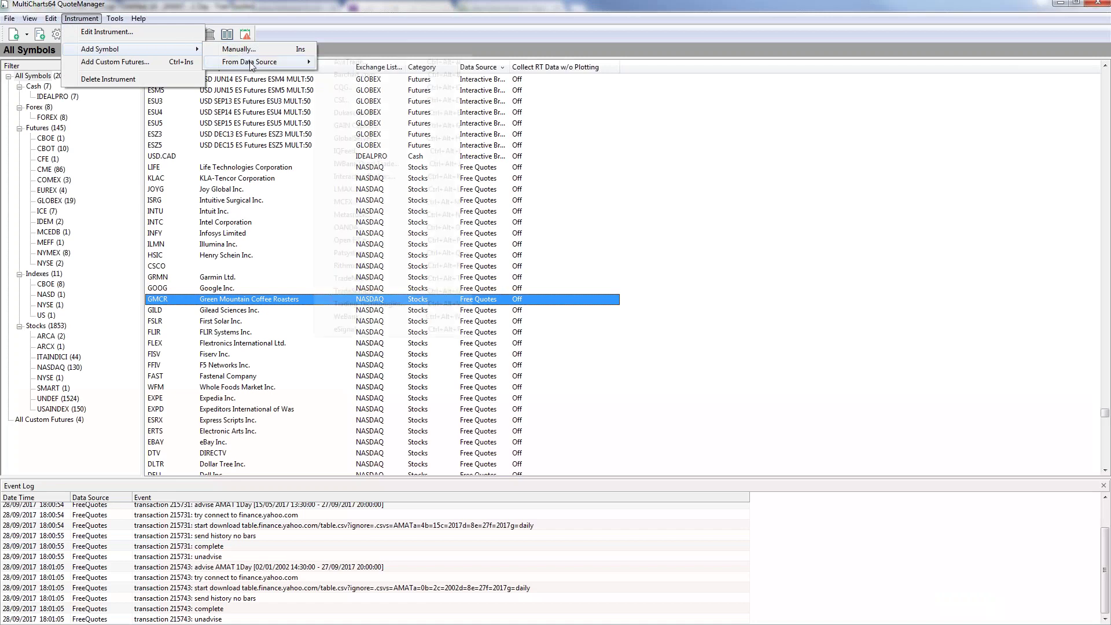
mouse_move(250, 64)
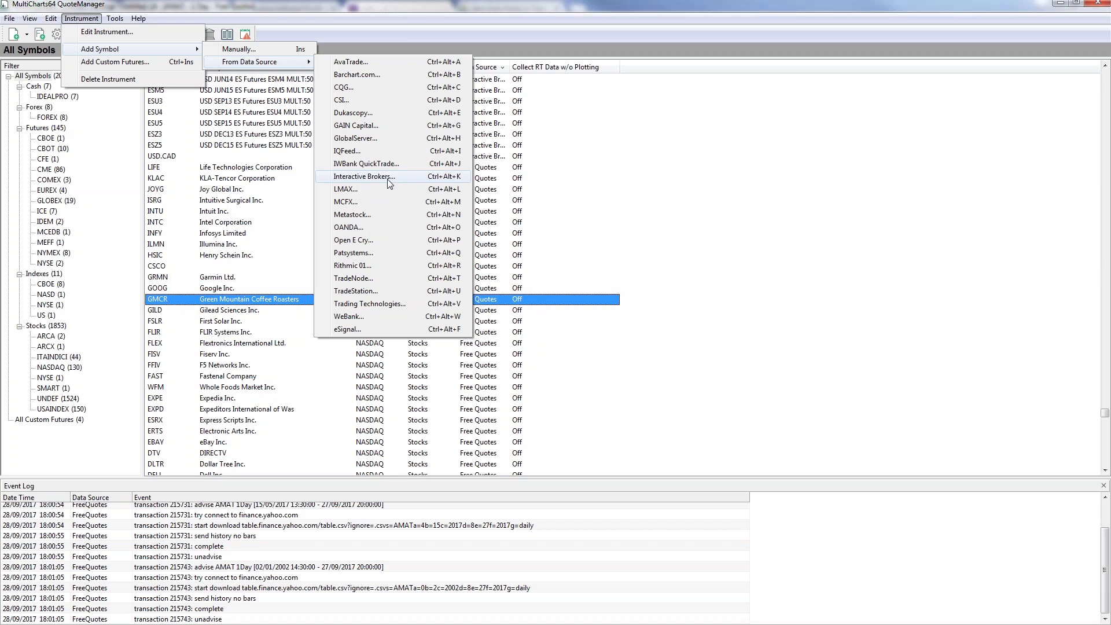
left_click(427, 176)
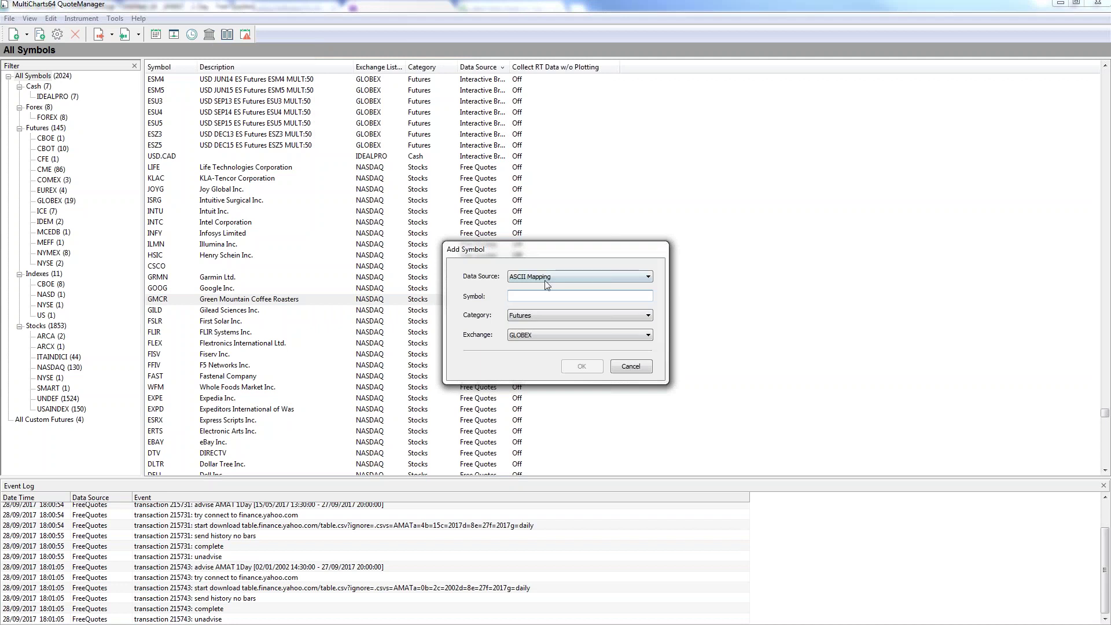
Set the new symbol's data source to Free Quotes and enter AAPL as the symbol.
left_click(546, 280)
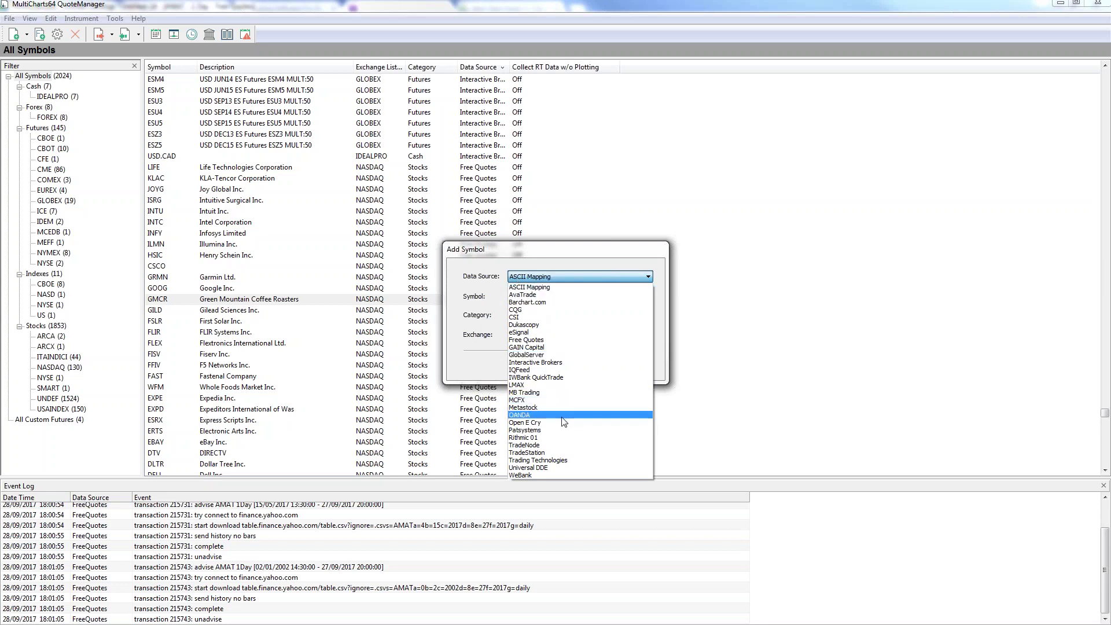
left_click(543, 340)
left_click(520, 296)
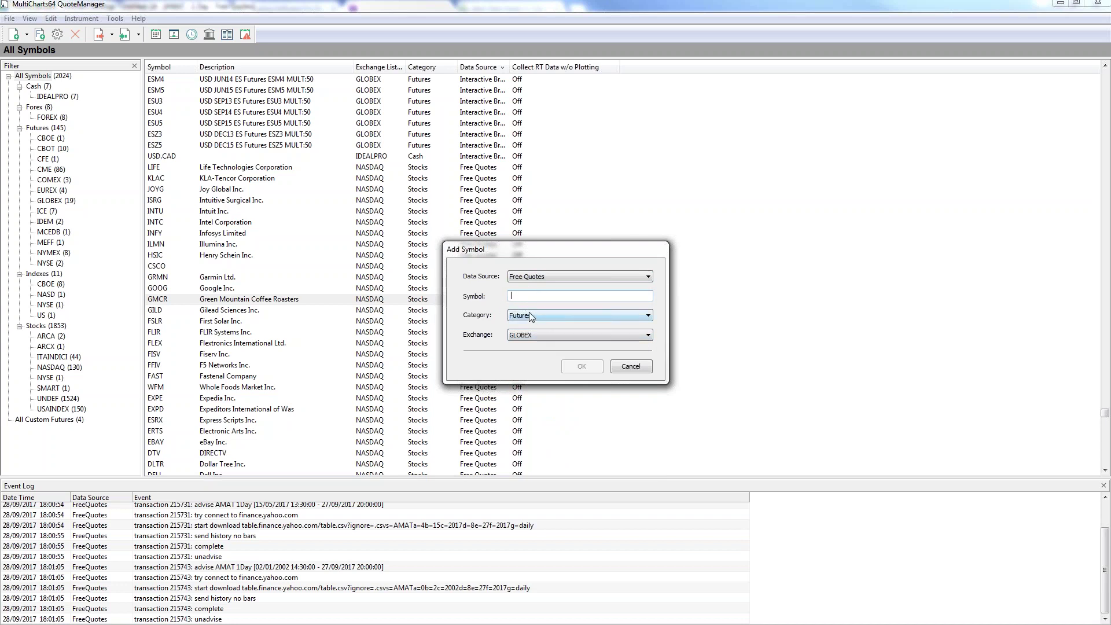
key("BackSpace")
type("AAPL")
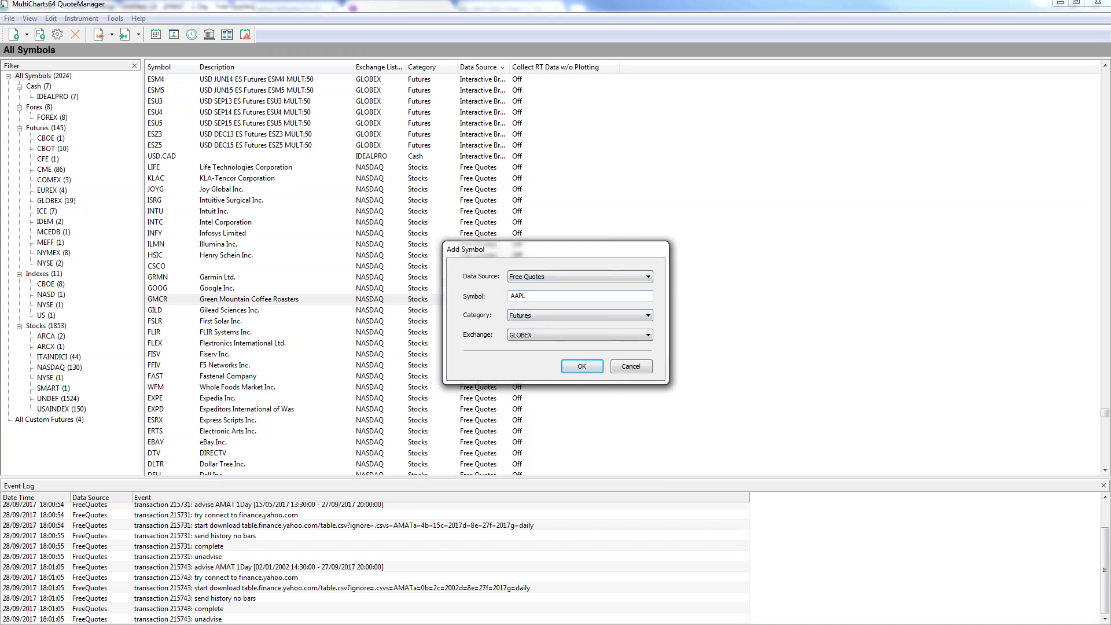
Switch to Yahoo Finanza, search for DELL to look up its ticker, and return to the Add Symbol dialog in QuoteManager.
key("alt+Tab")
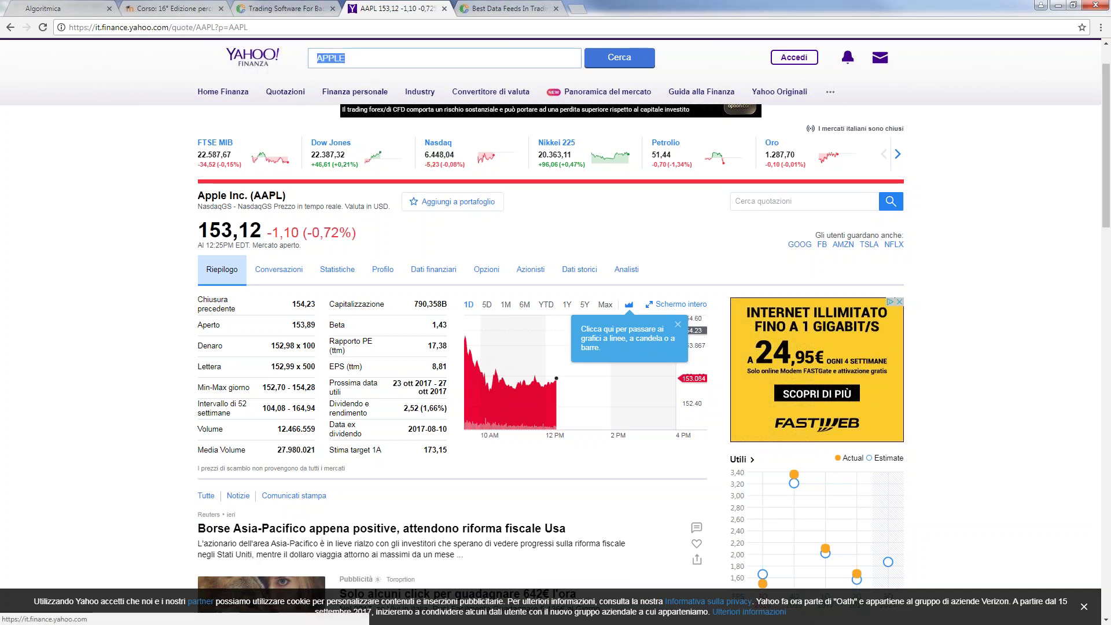
type("DELL")
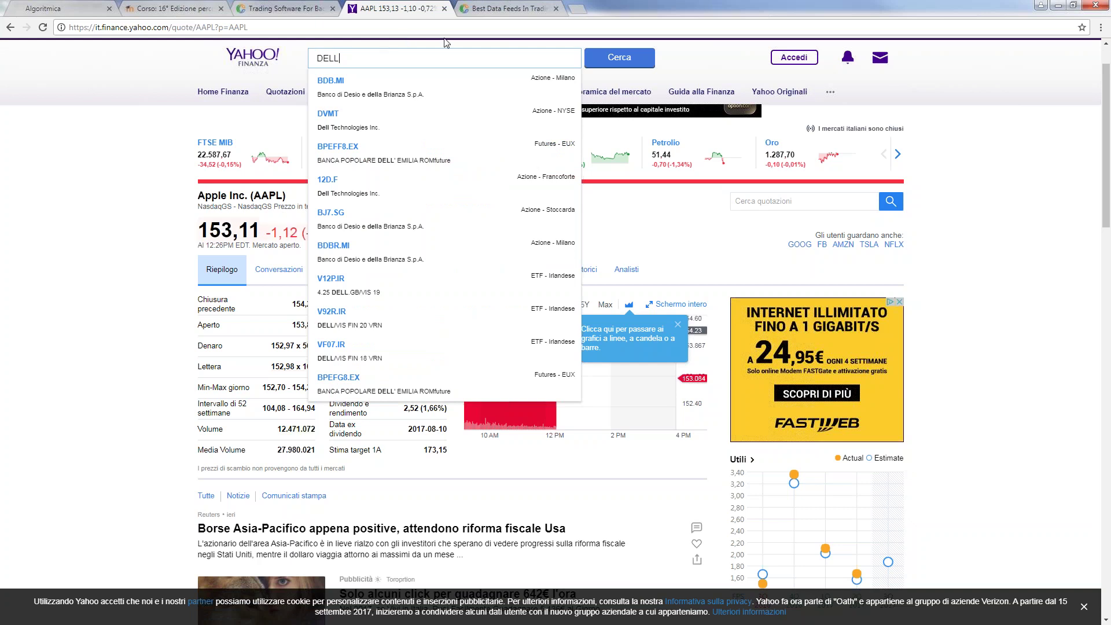
key("Down")
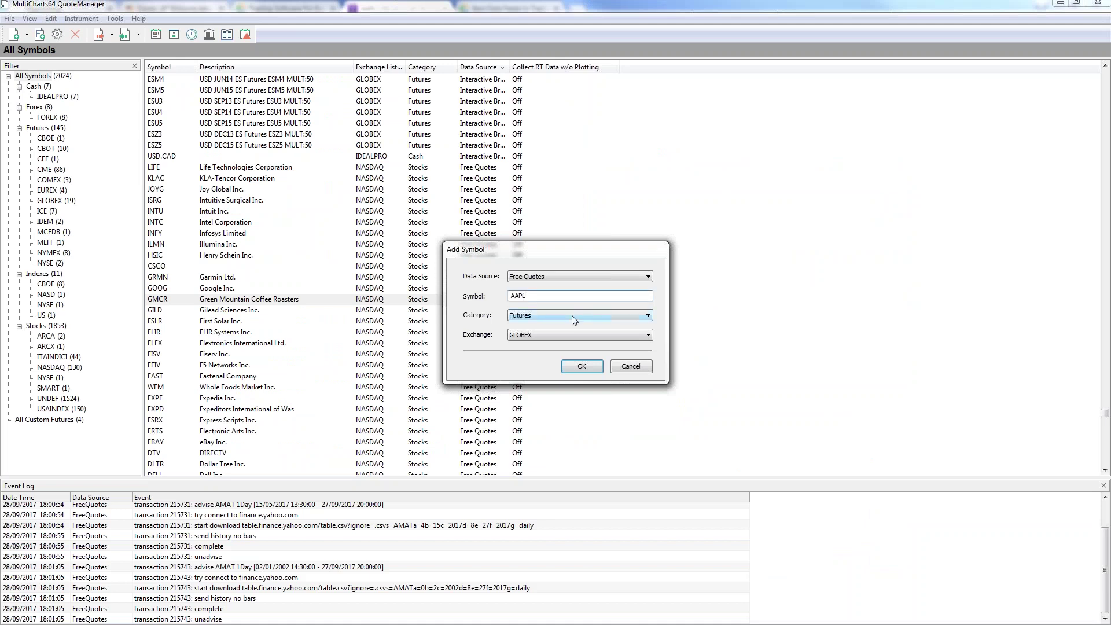
left_click(572, 314)
left_click(571, 315)
left_click_drag(527, 296, 504, 304)
left_click(520, 282)
left_click(519, 282)
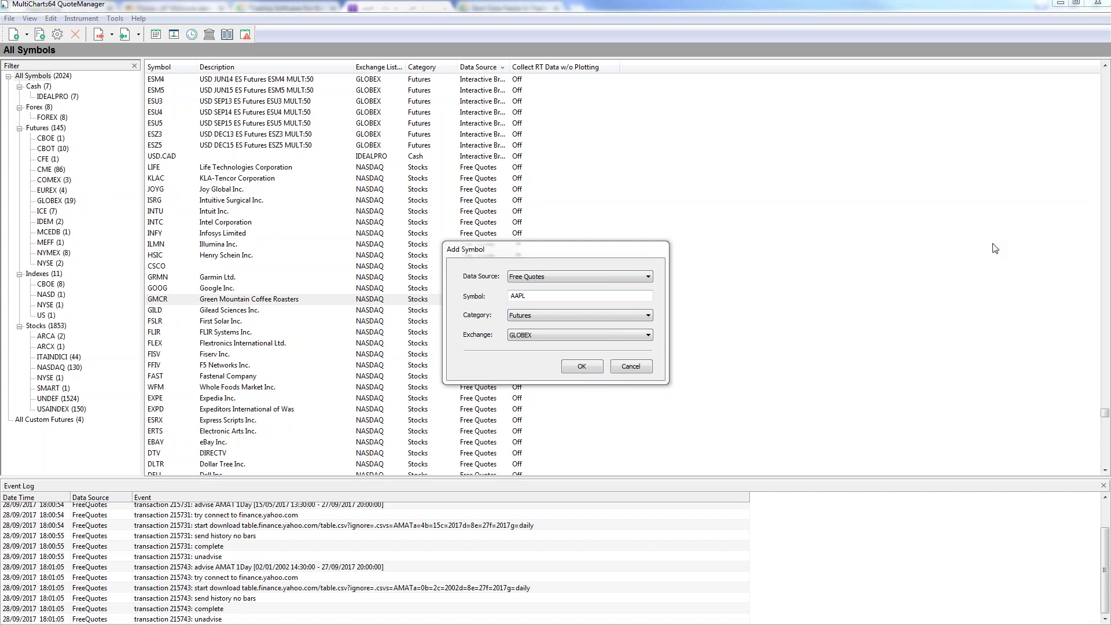
left_click(546, 298)
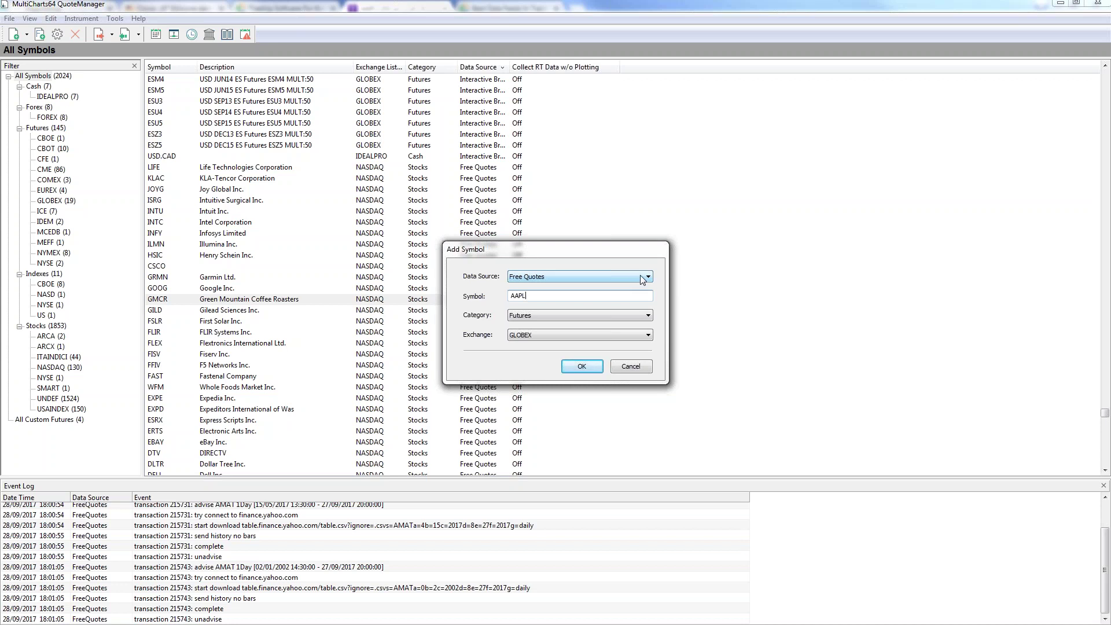
Look through the available categories and exchanges for the new symbol and set its category to Stocks.
left_click(556, 315)
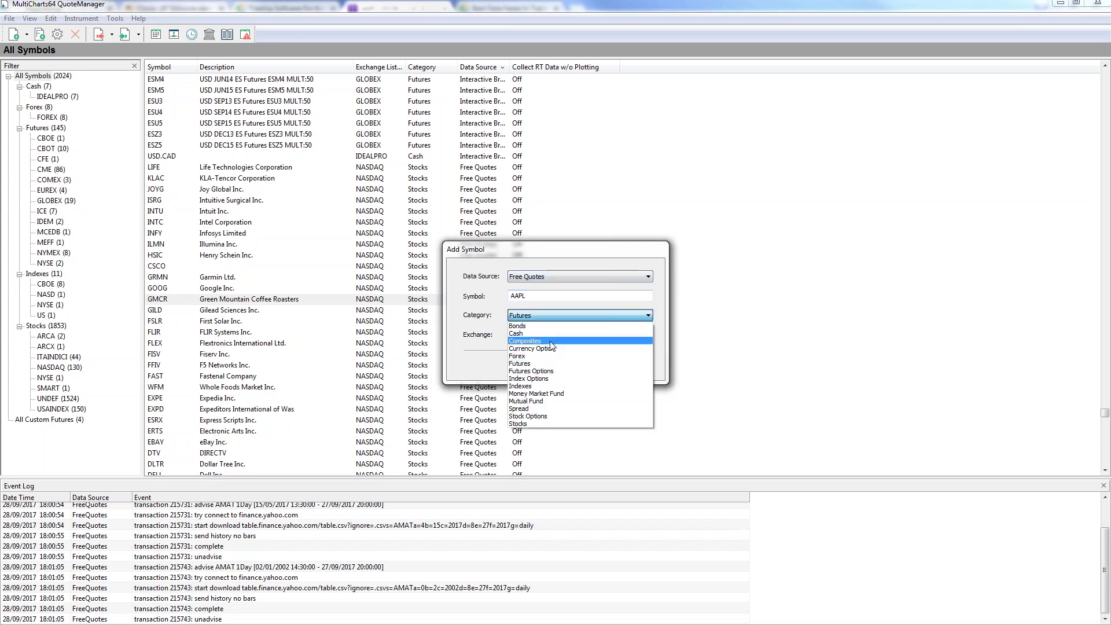
left_click(620, 315)
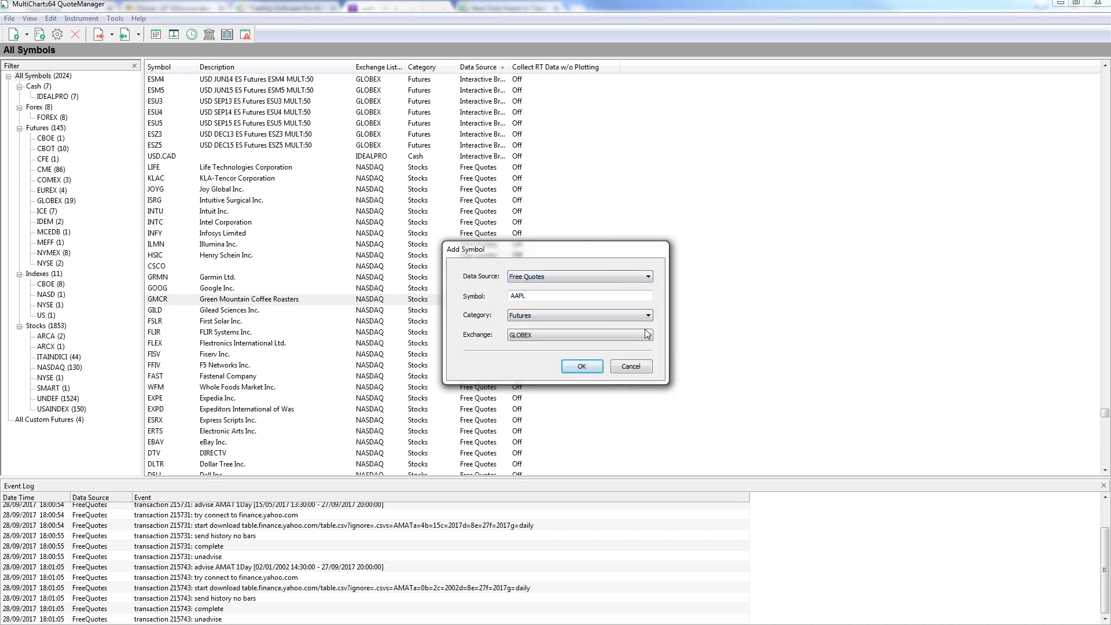
left_click(619, 335)
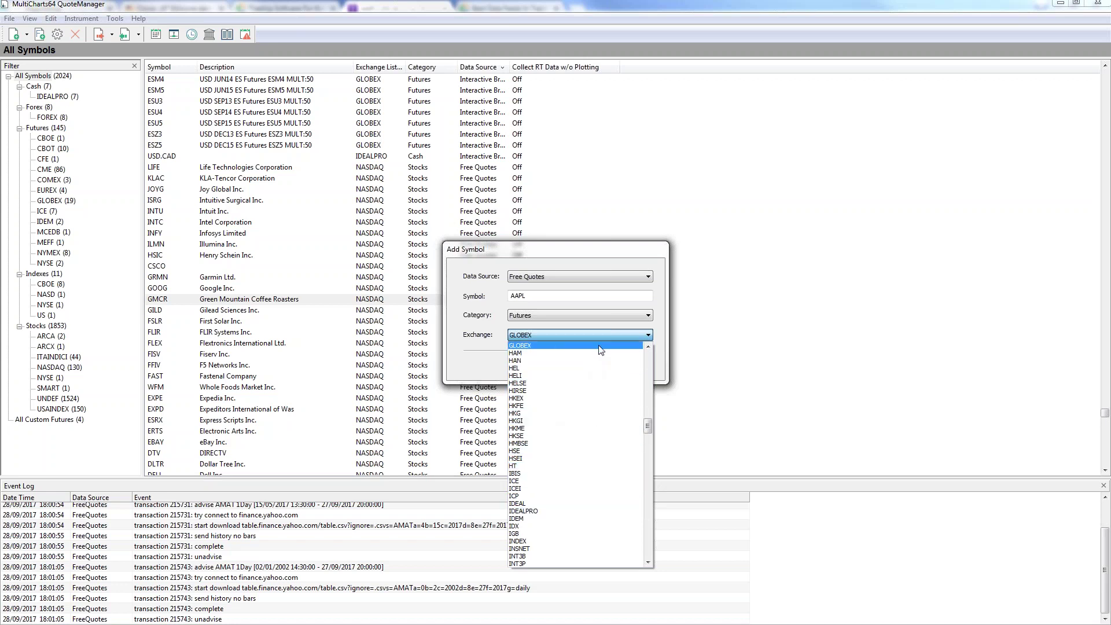
left_click(575, 310)
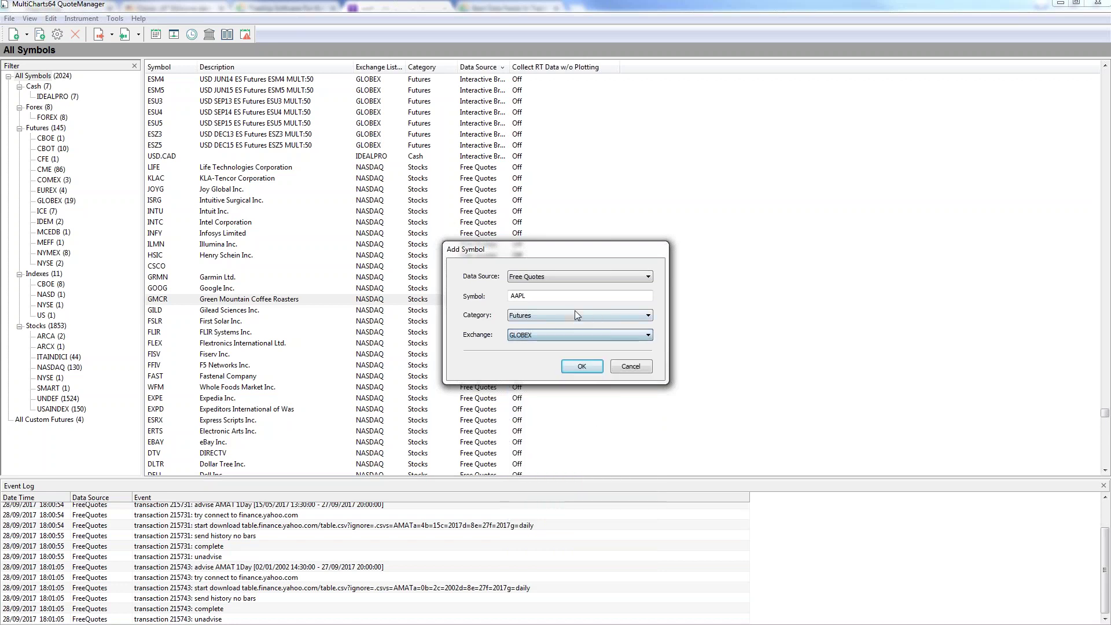
left_click(574, 315)
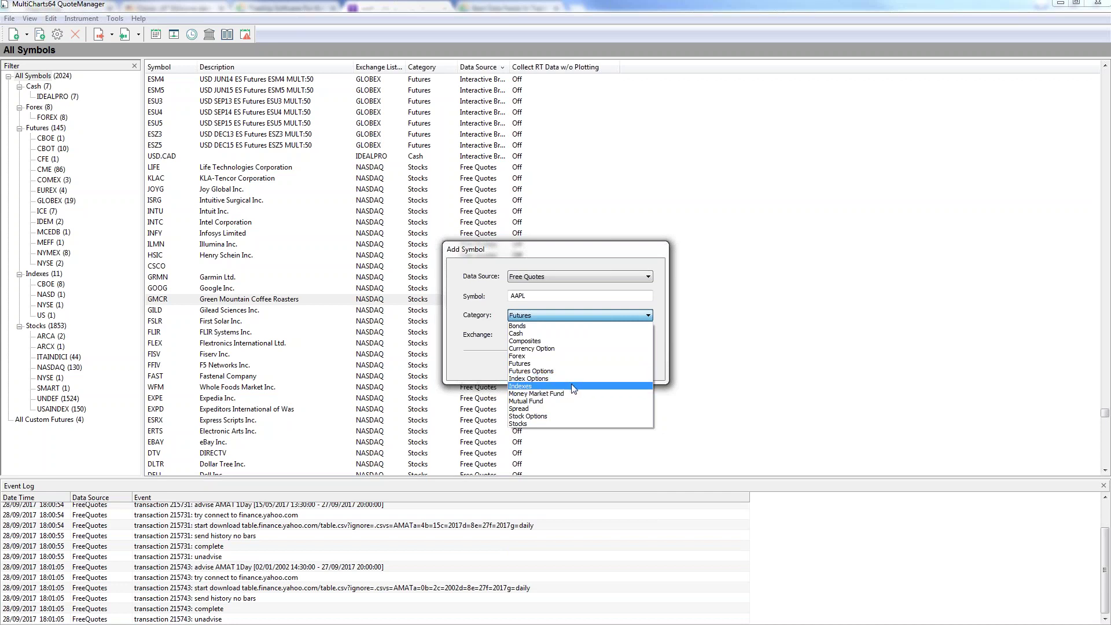
left_click(580, 423)
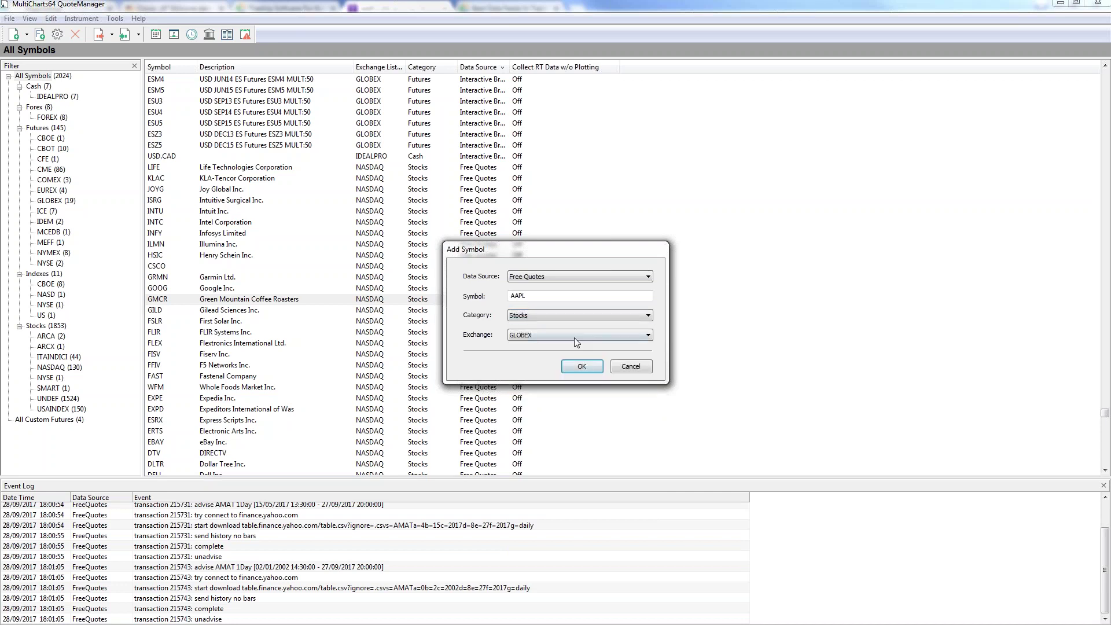
Set the new symbol's exchange to NASDAQ.
left_click(530, 335)
left_click_drag(648, 423, 645, 411)
left_click_drag(645, 420, 646, 457)
scroll(631, 405, "down", 10)
type("nasdaq")
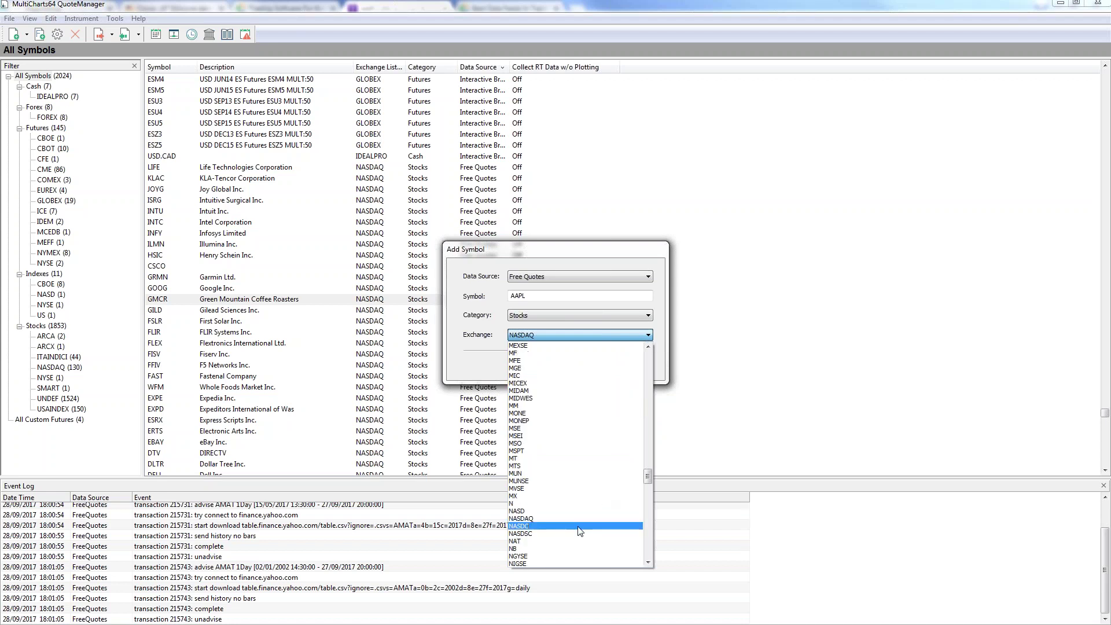
key("Escape")
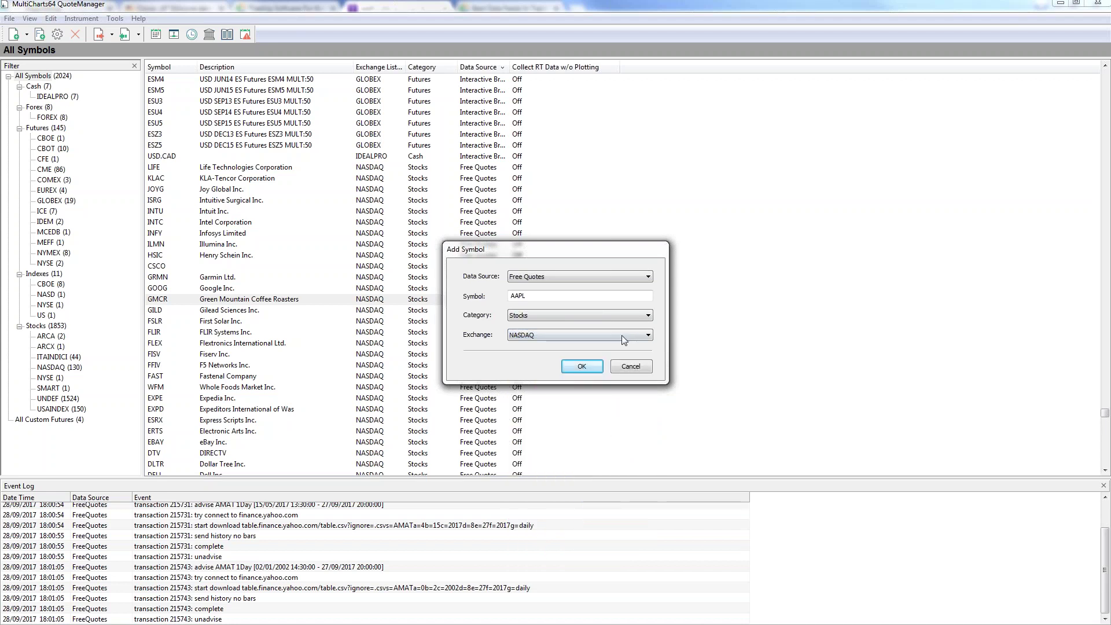
Change the AAPL symbol's exchange to ONE and confirm adding the symbol.
left_click(560, 338)
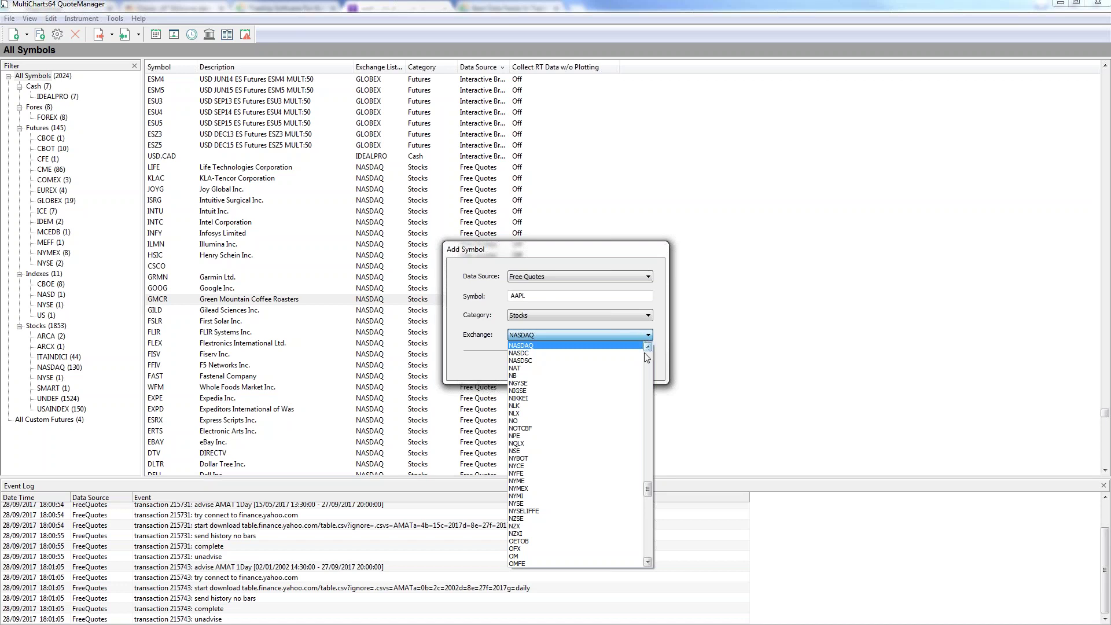
left_click(534, 443)
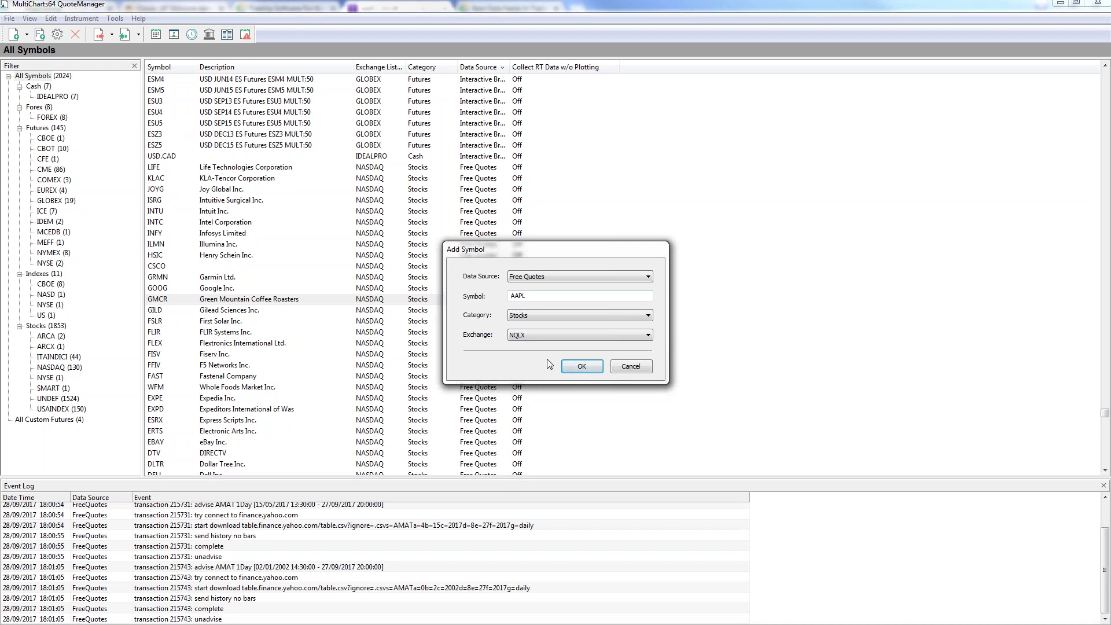
left_click(576, 336)
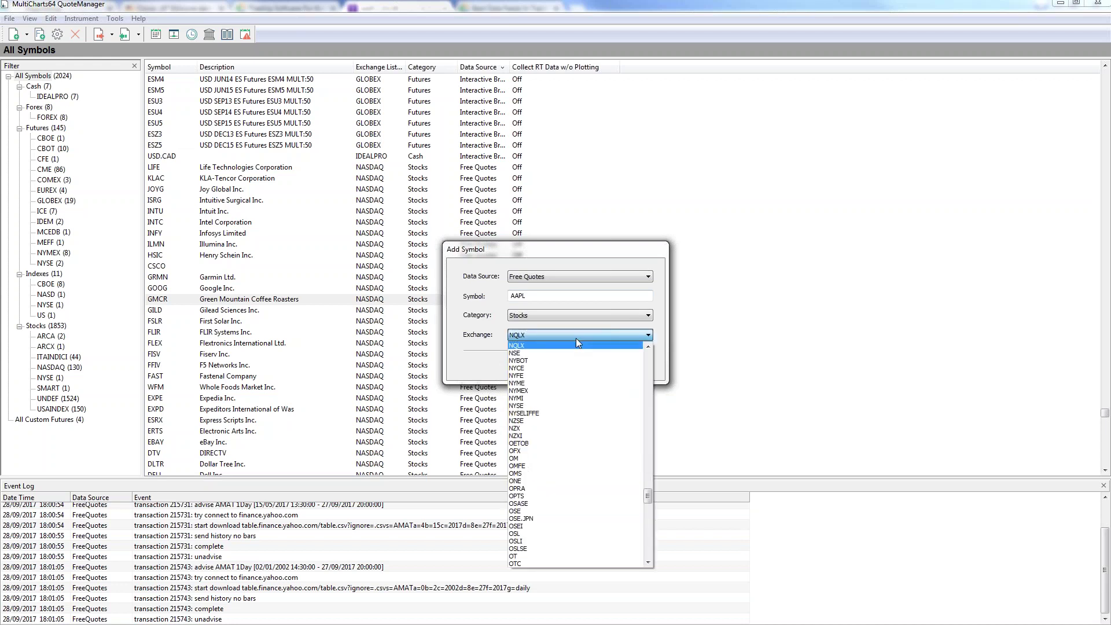
left_click(586, 489)
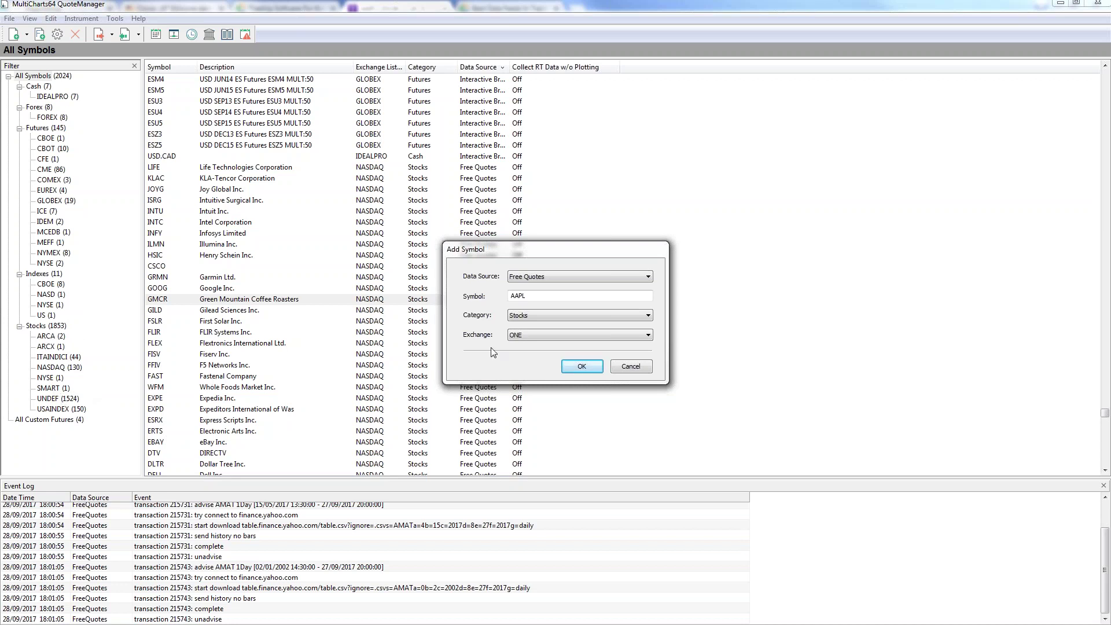
left_click(577, 367)
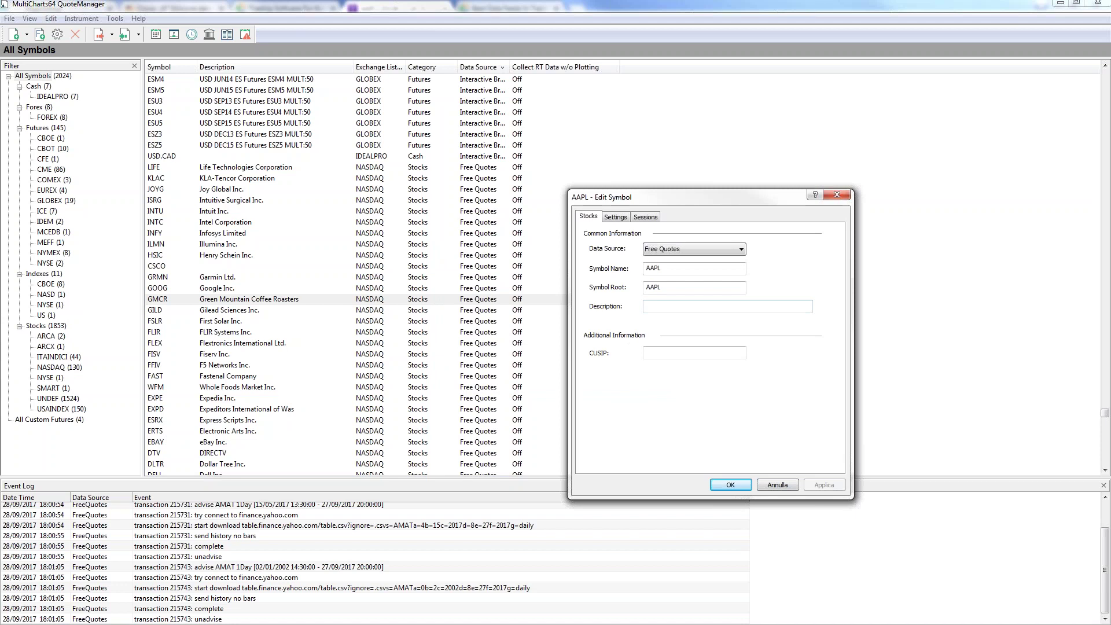
Review the session hours and the exchange settings in the AAPL Edit Symbol dialog.
left_click_drag(738, 195, 582, 194)
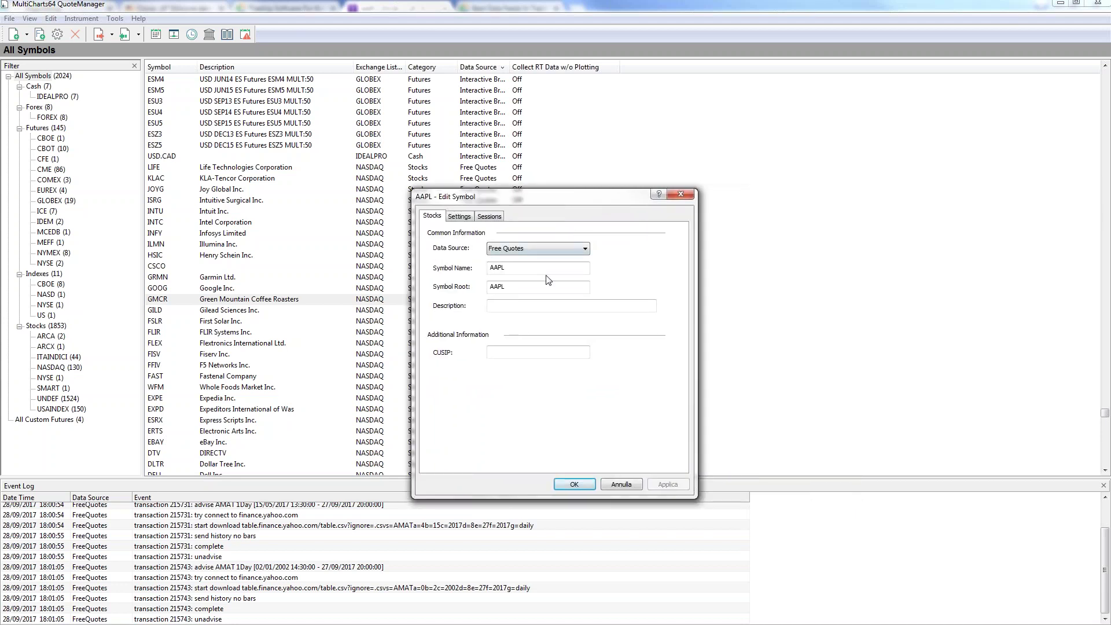
left_click(554, 307)
left_click(489, 219)
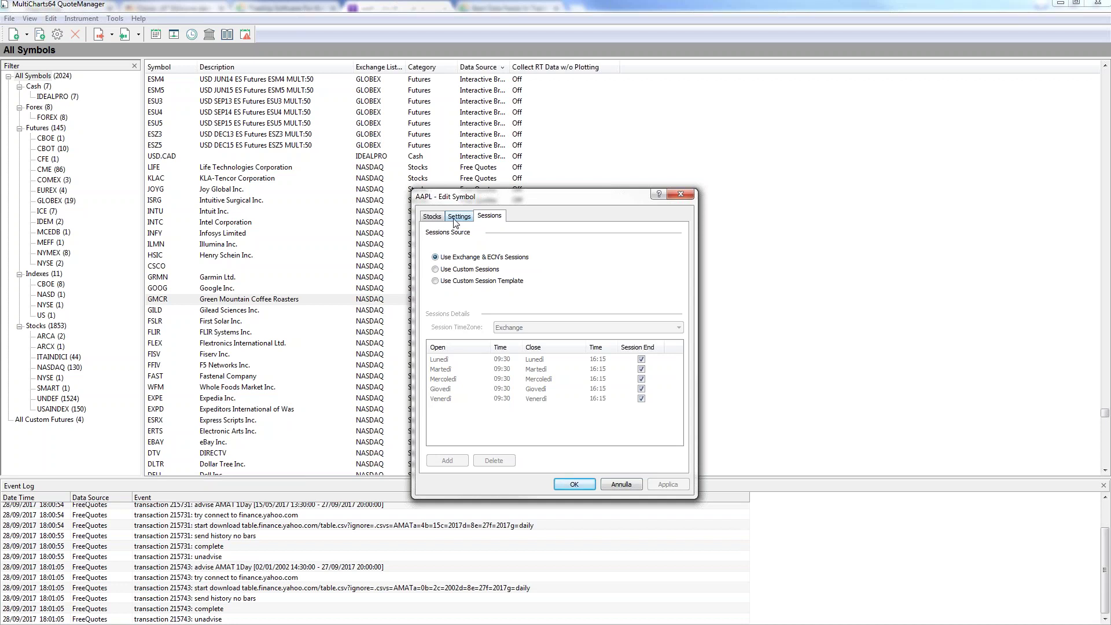
left_click(457, 222)
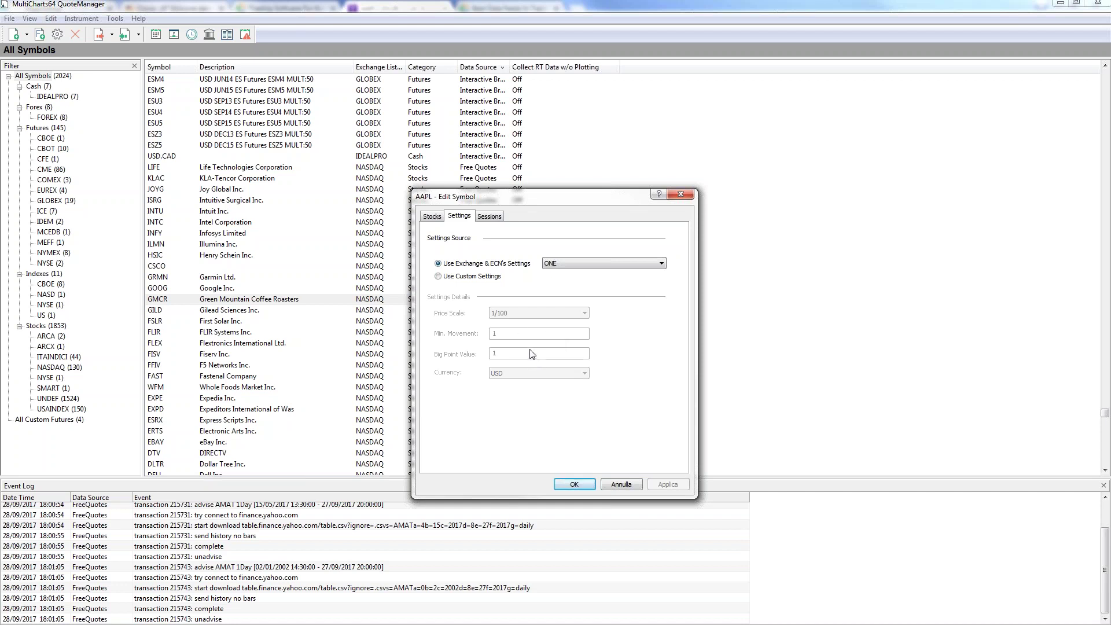
left_click(438, 218)
Copy the name Apple Inc. from the Yahoo Finanza quote page into the AAPL symbol's description and save the symbol.
left_click(505, 307)
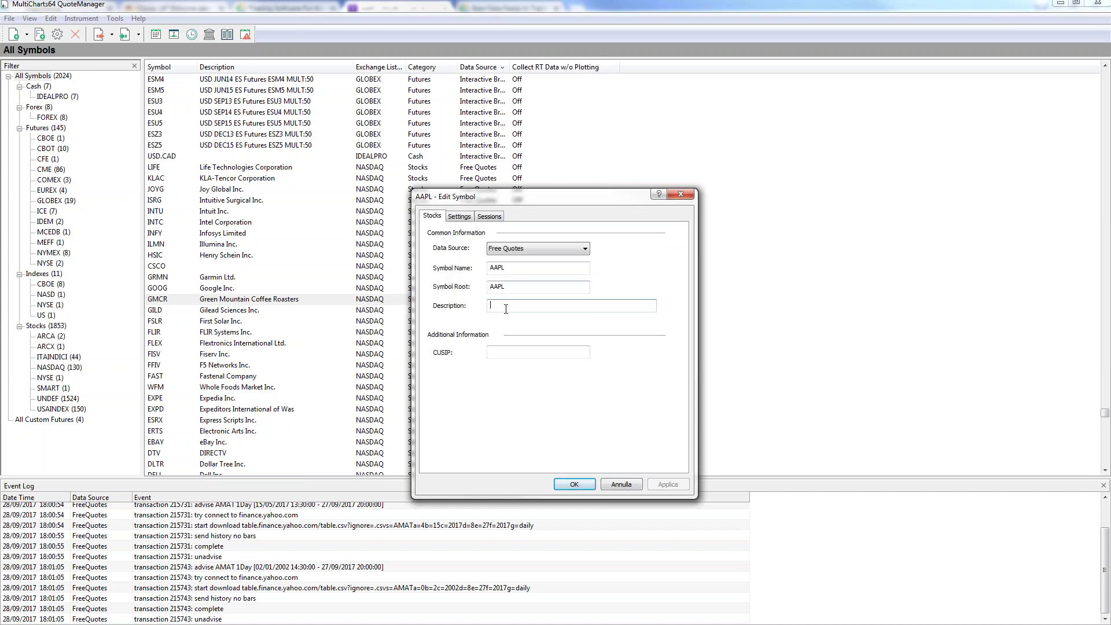
key("alt+Tab")
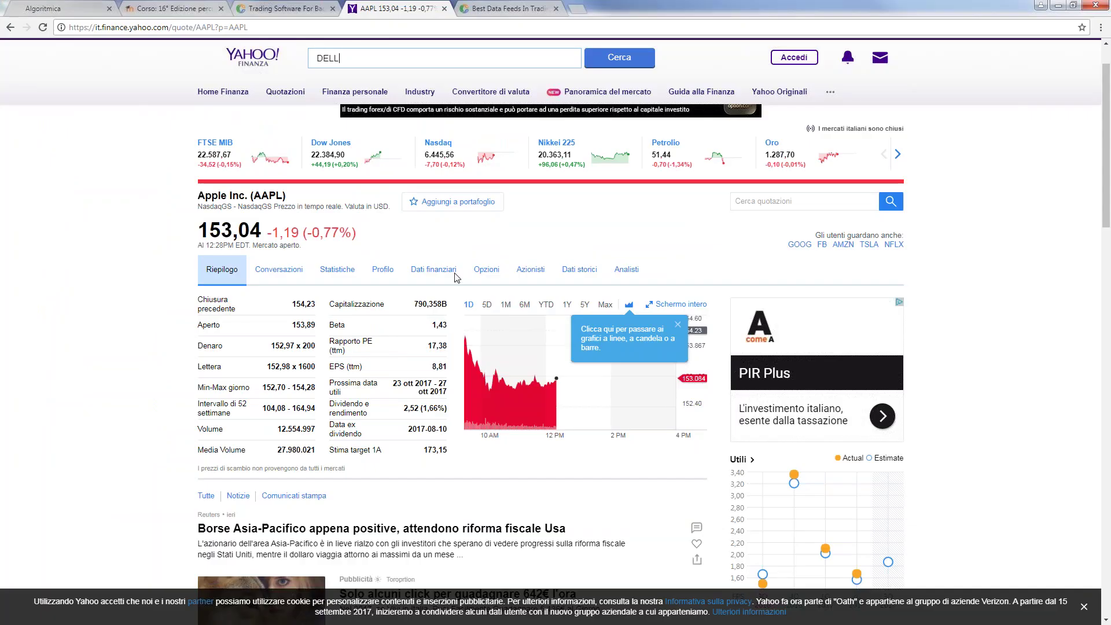
left_click_drag(198, 196, 250, 196)
key("ctrl+c")
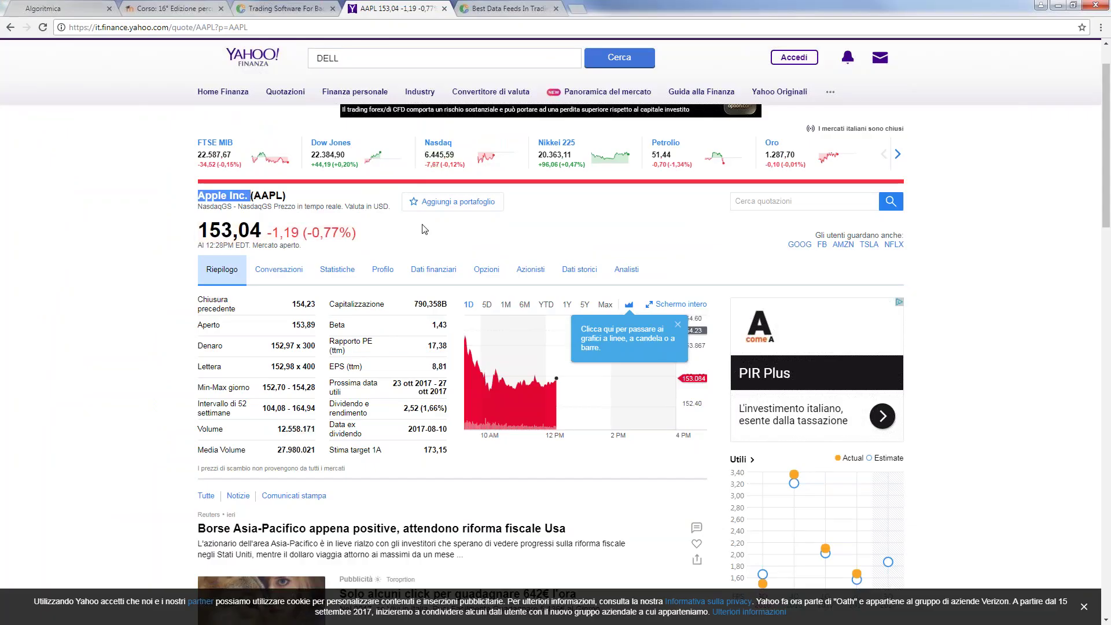
key("alt+Tab")
key("ctrl+v")
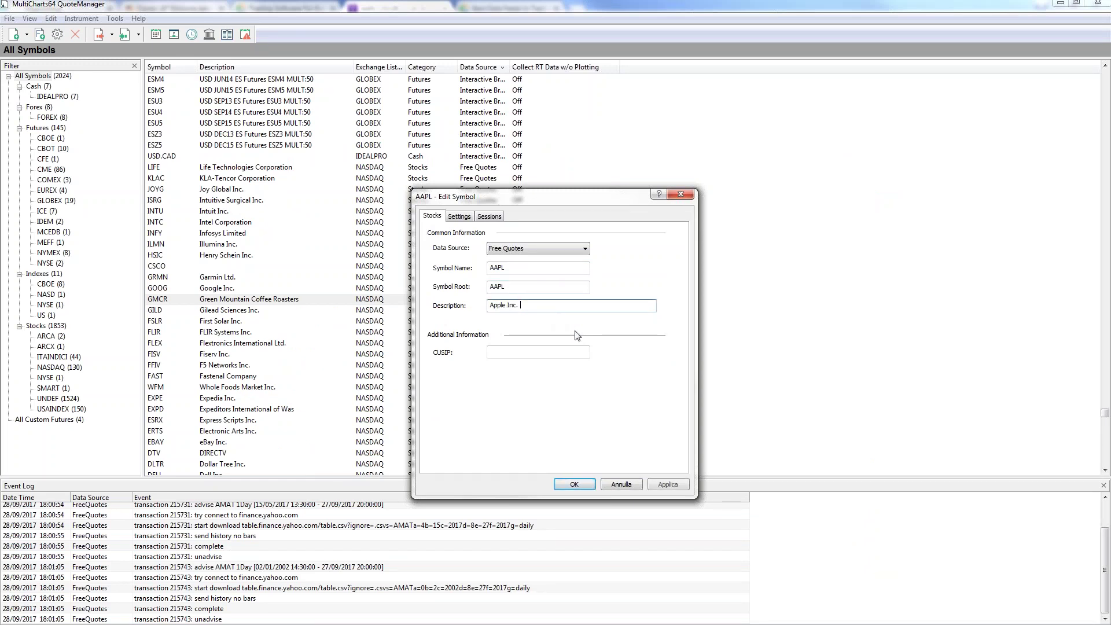
left_click(573, 484)
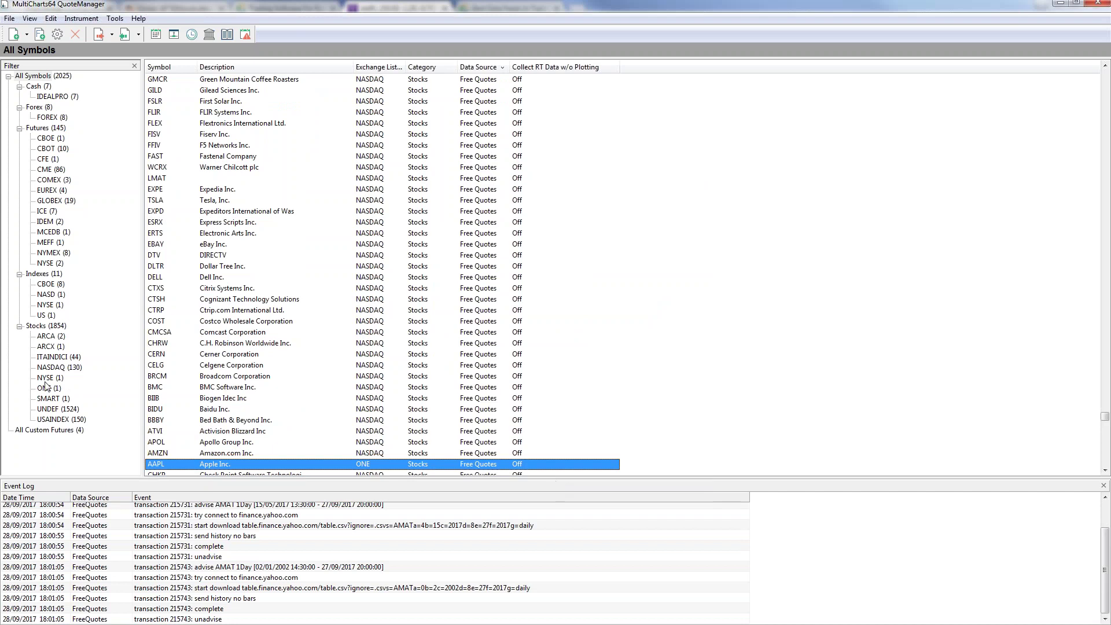
Filter the symbol list to stocks on the ONE exchange, select AAPL and look over the actions available for it.
left_click(88, 324)
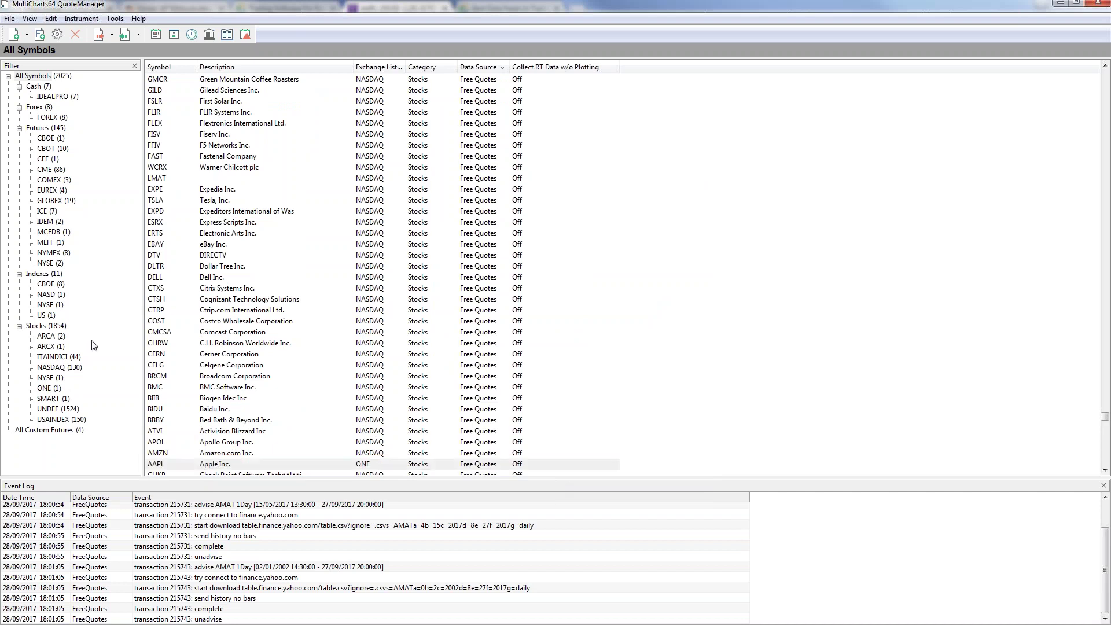
left_click(48, 389)
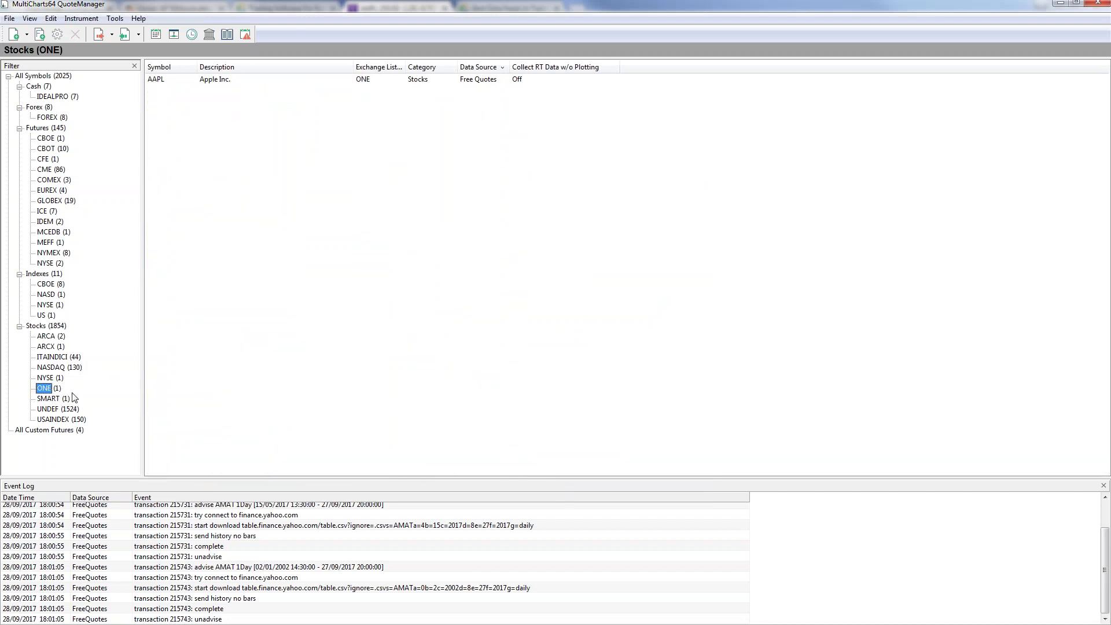
left_click(260, 80)
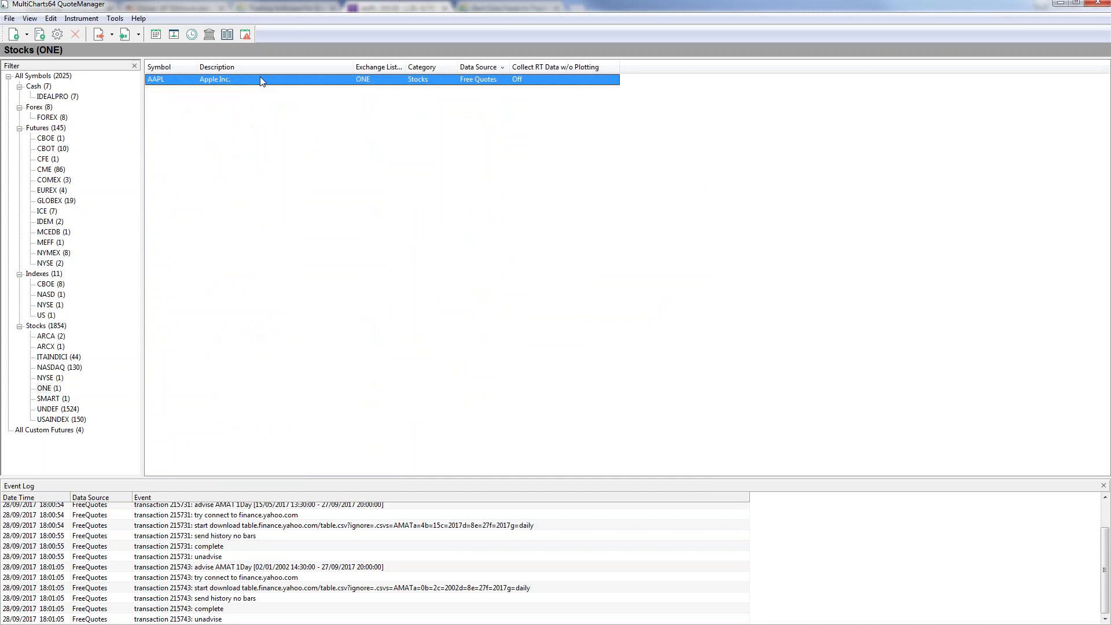
right_click(526, 87)
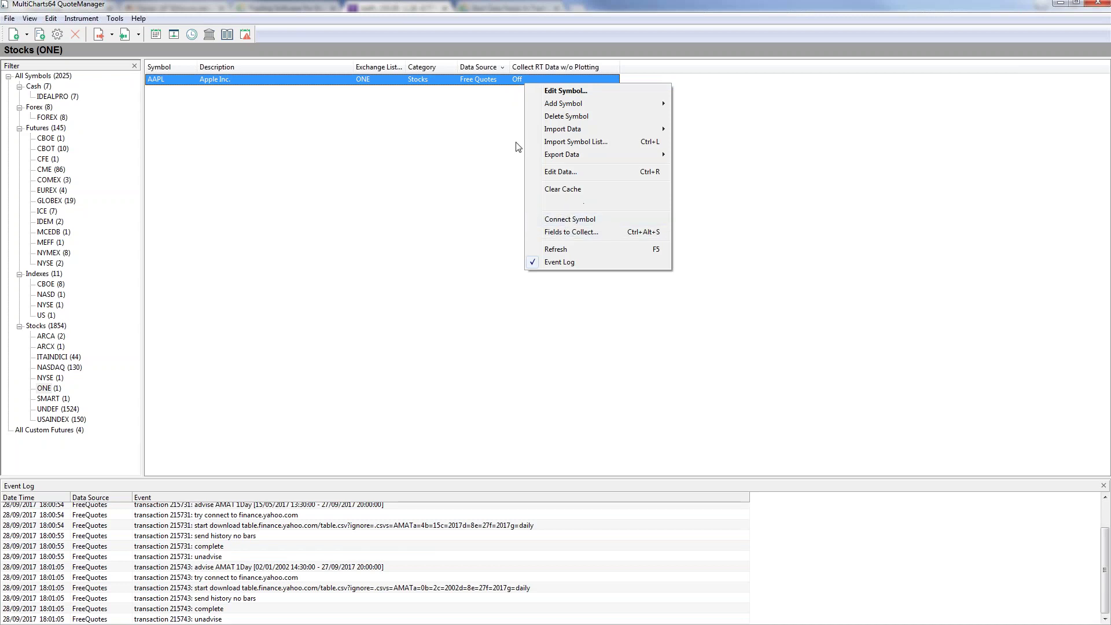
right_click(501, 83)
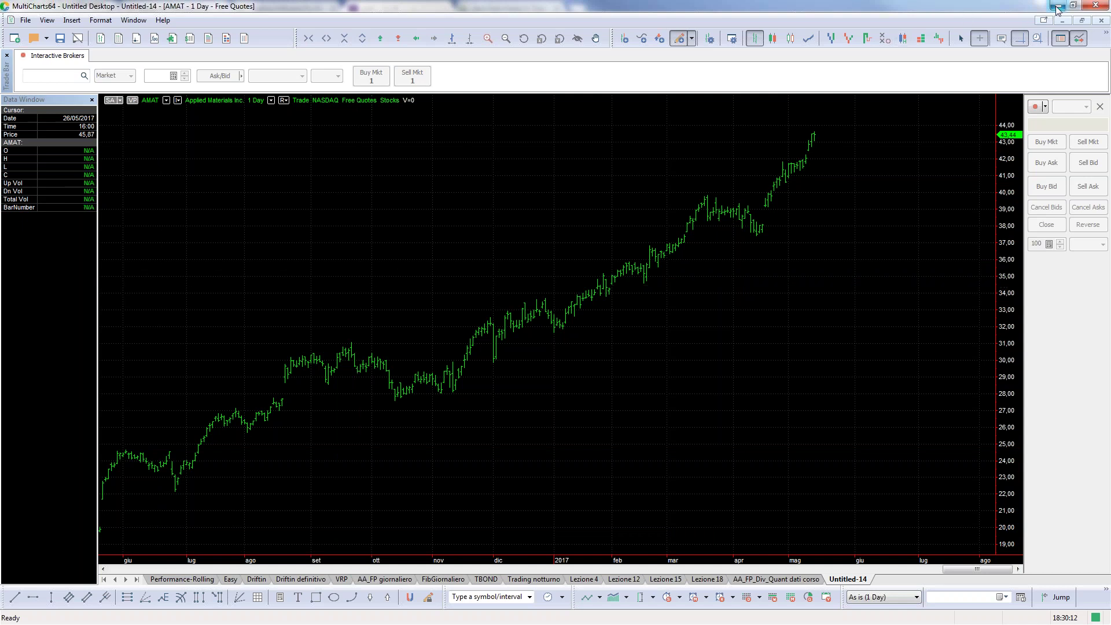
Reduce the maximized AMAT chart to a smaller floating window in the MultiCharts64 workspace, and return to QuoteManager.
left_click(1082, 20)
left_click_drag(694, 110, 728, 157)
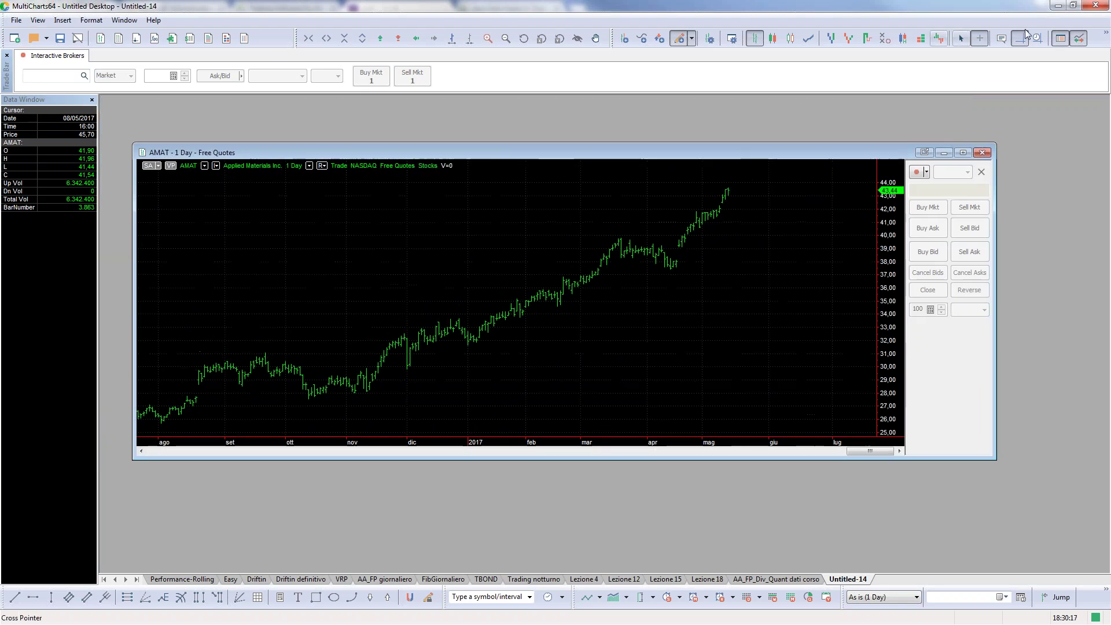
left_click(1059, 7)
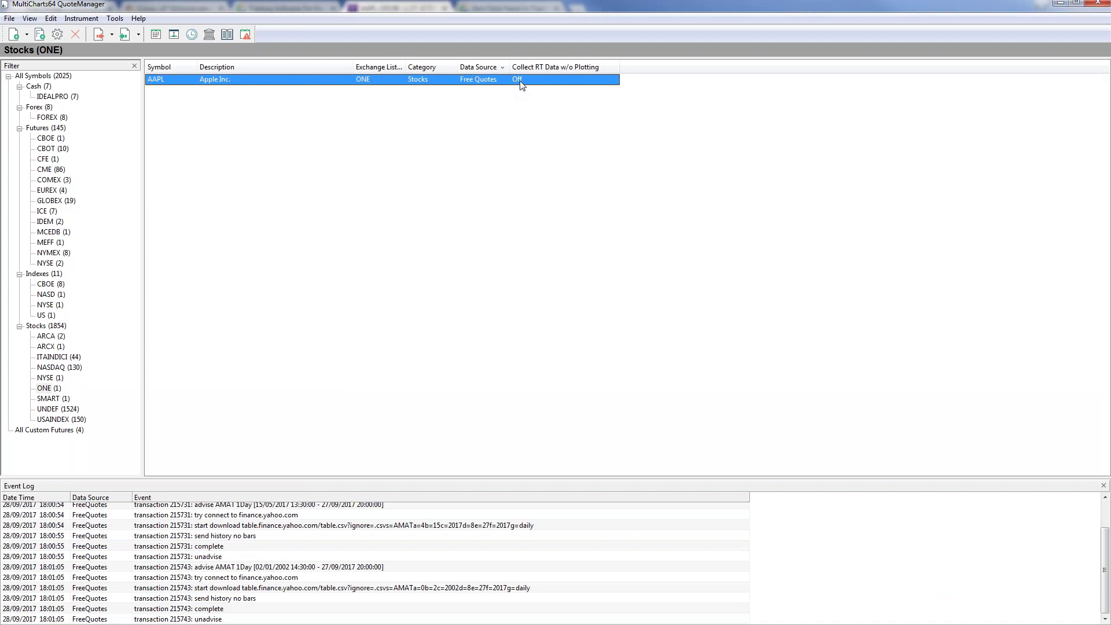
Connect the AAPL symbol to its data source.
right_click(521, 85)
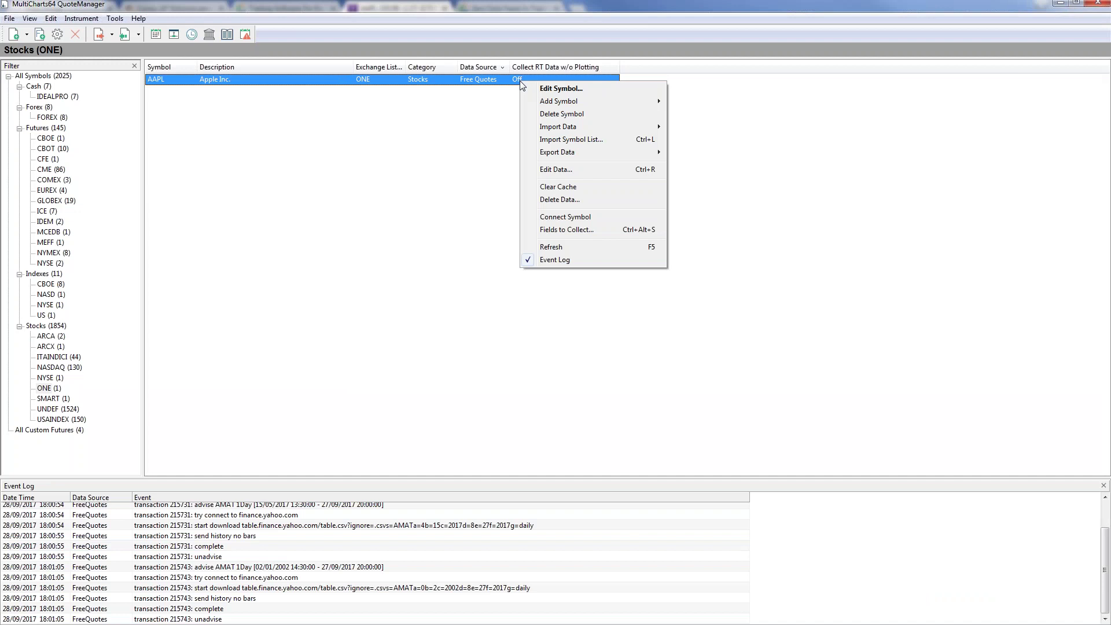
left_click(581, 218)
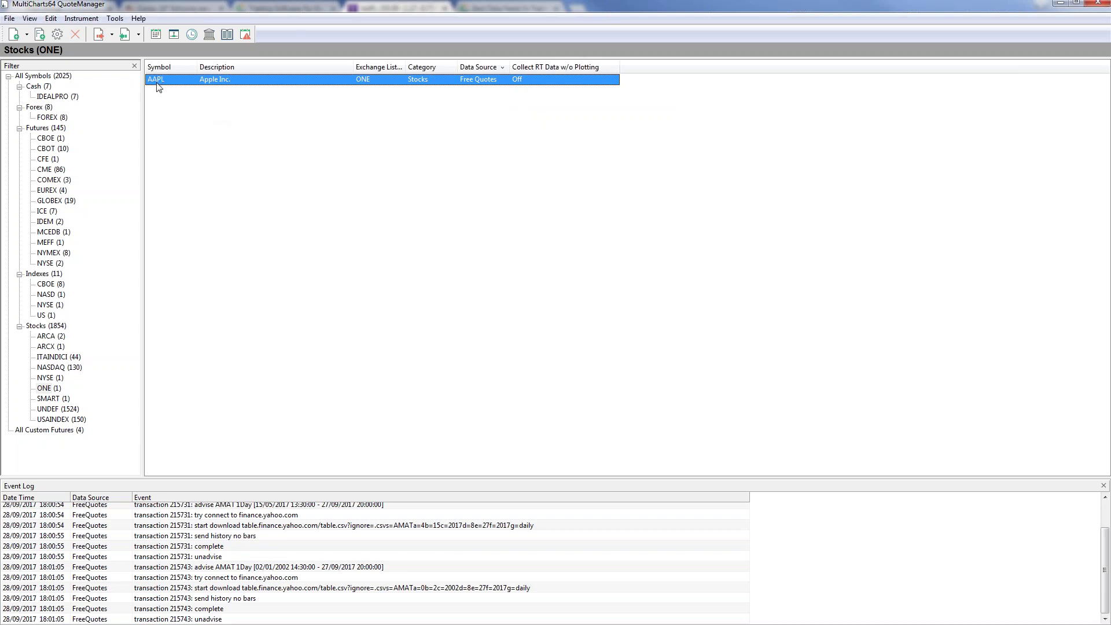
Manually add the stock symbol APPL on the ONE exchange with ASCII Mapping as its data source.
left_click(81, 18)
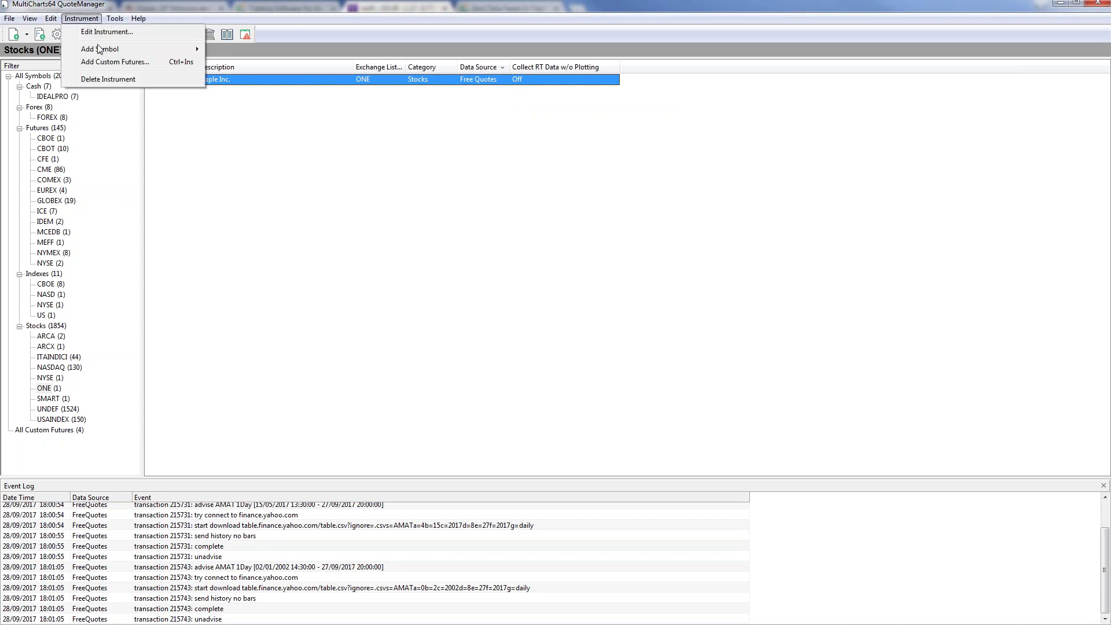
mouse_move(190, 50)
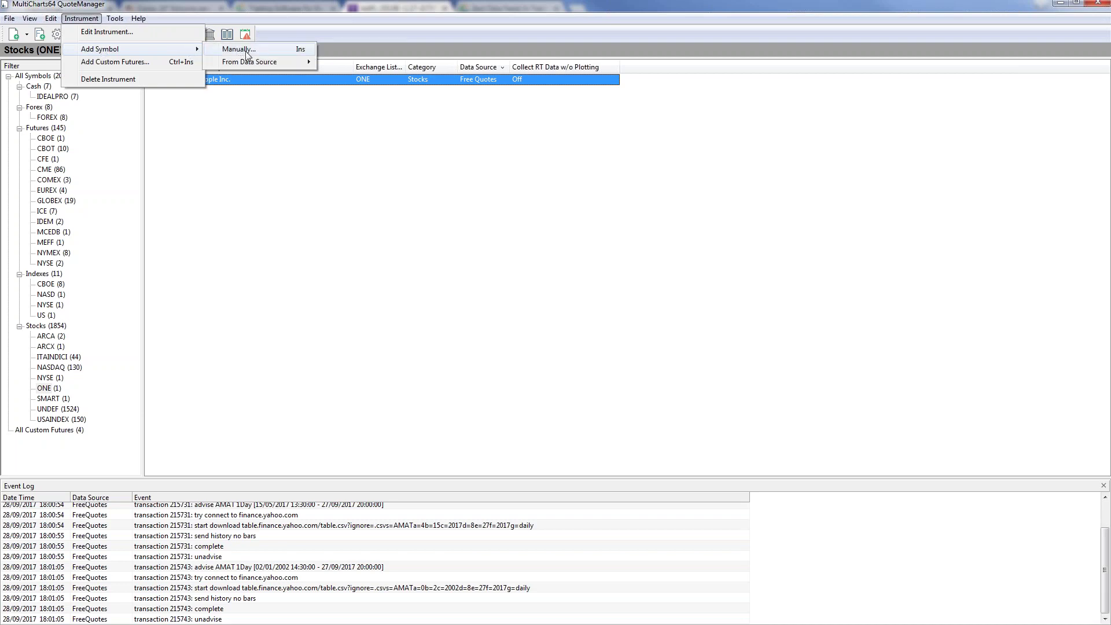
mouse_move(275, 60)
left_click(298, 50)
left_click(549, 276)
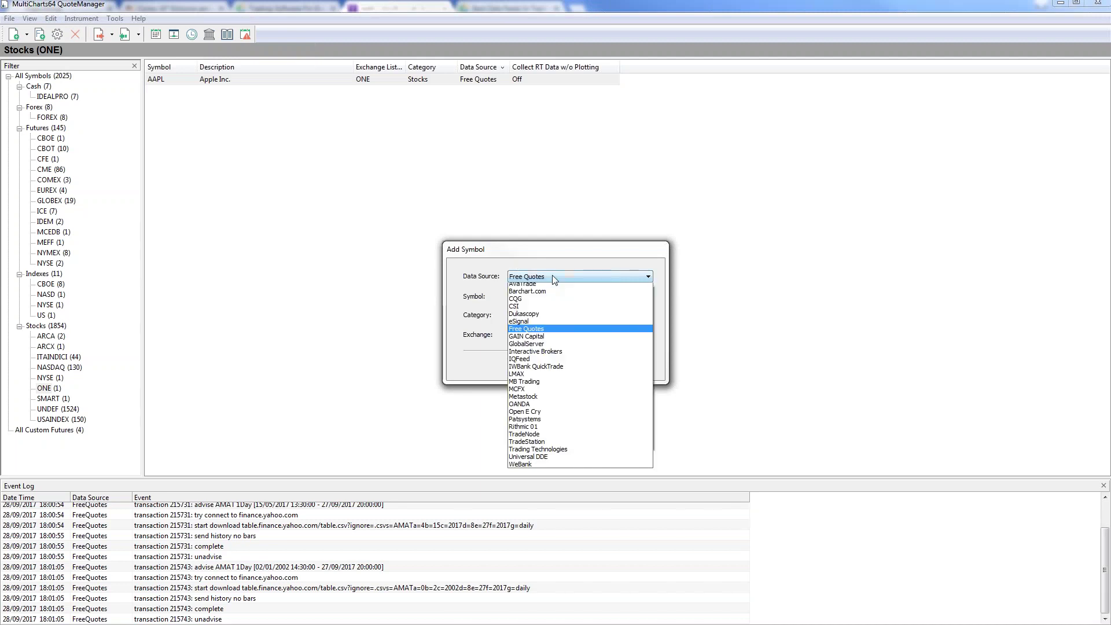
left_click(541, 285)
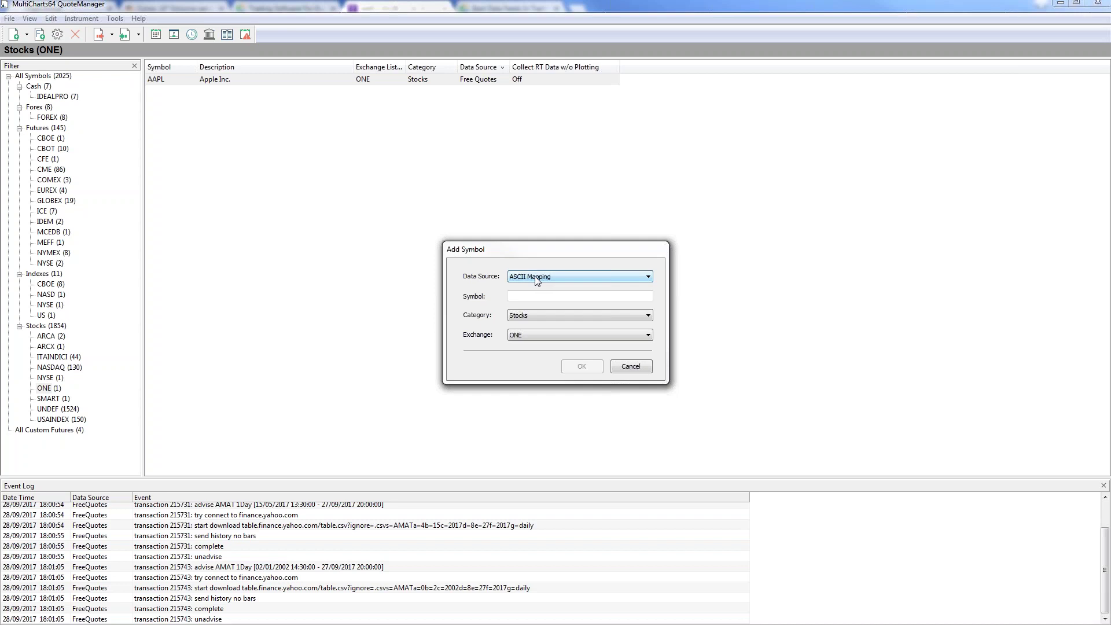
left_click(541, 295)
type("APPL")
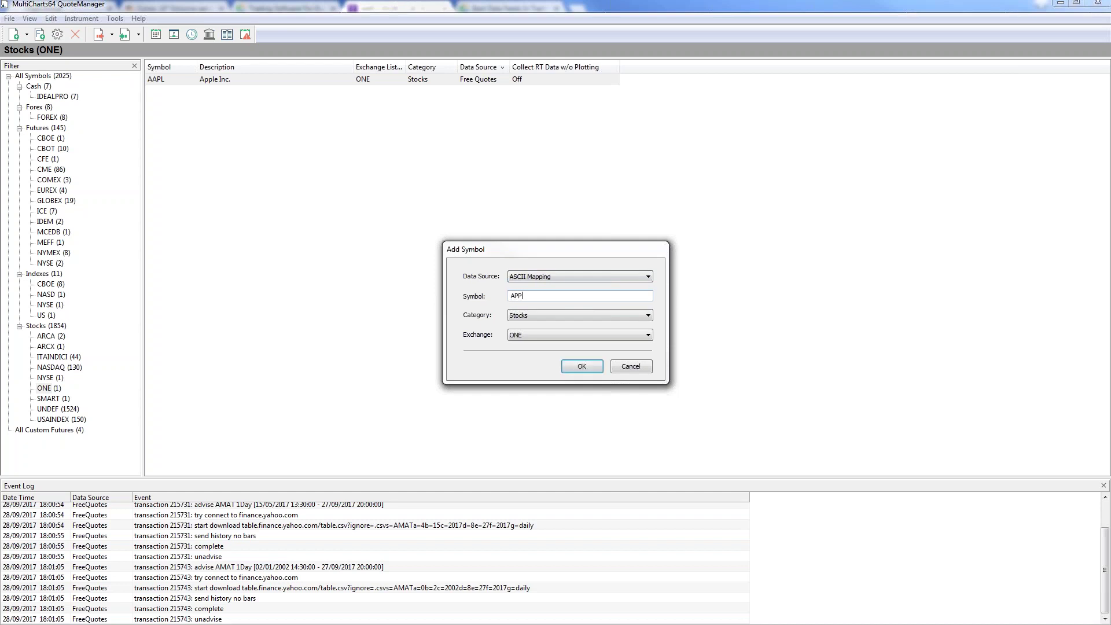
left_click(580, 366)
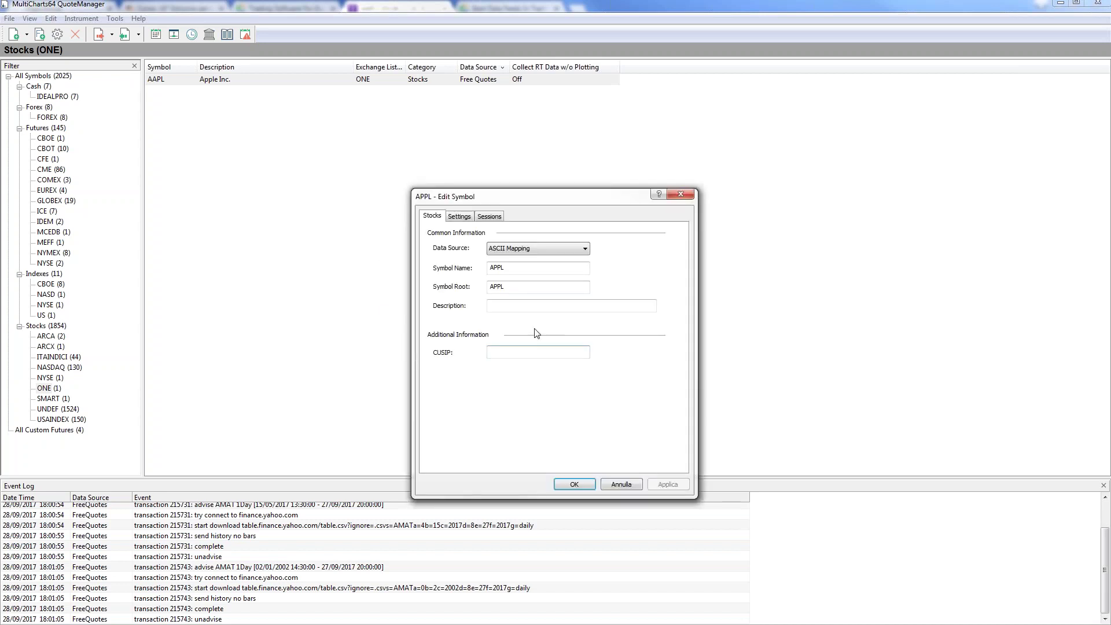
Paste Apple Inc. as the description of the new APPL symbol and save the symbol.
left_click(535, 307)
key("ctrl+v")
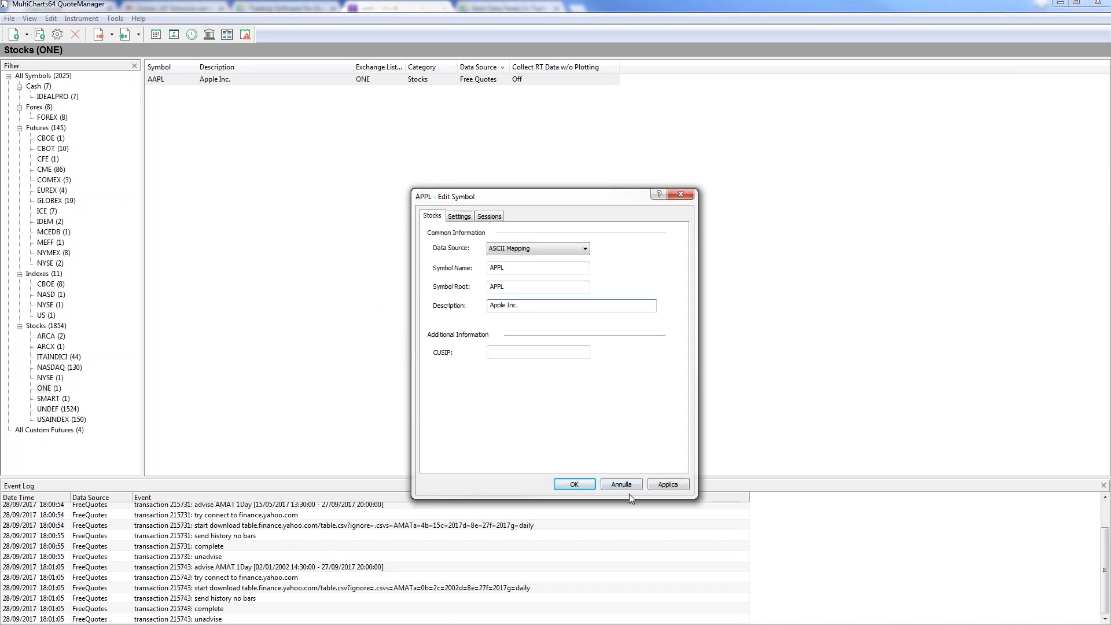
left_click(574, 489)
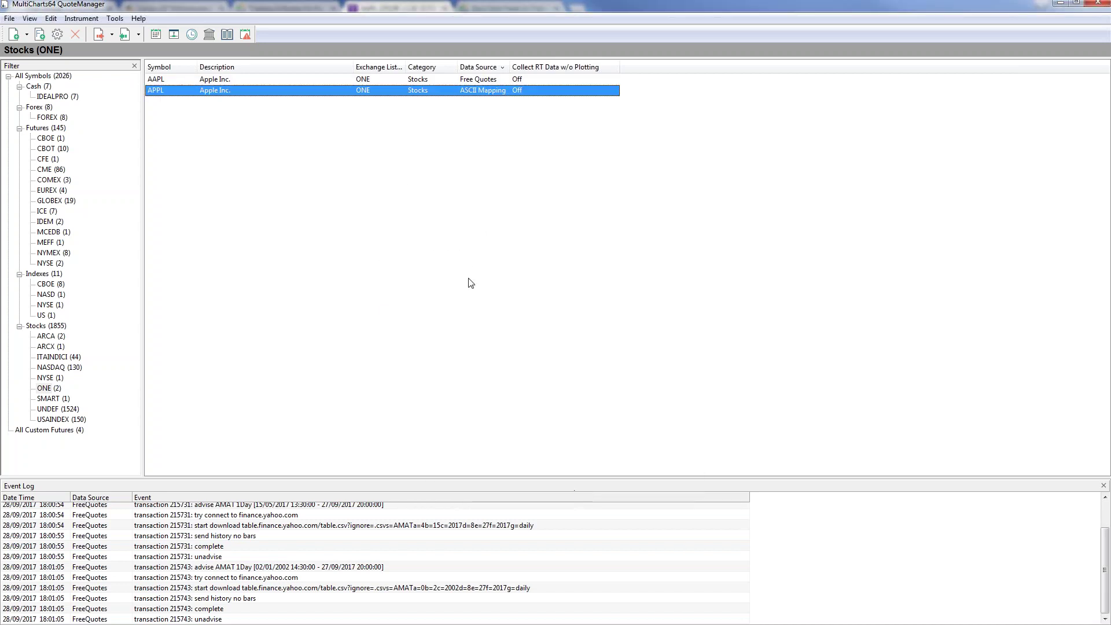
Compare the Free Quotes entry AAPL with the ASCII Mapping entry APPL, and leave APPL selected.
left_click(460, 80)
left_click(466, 87)
left_click(466, 84)
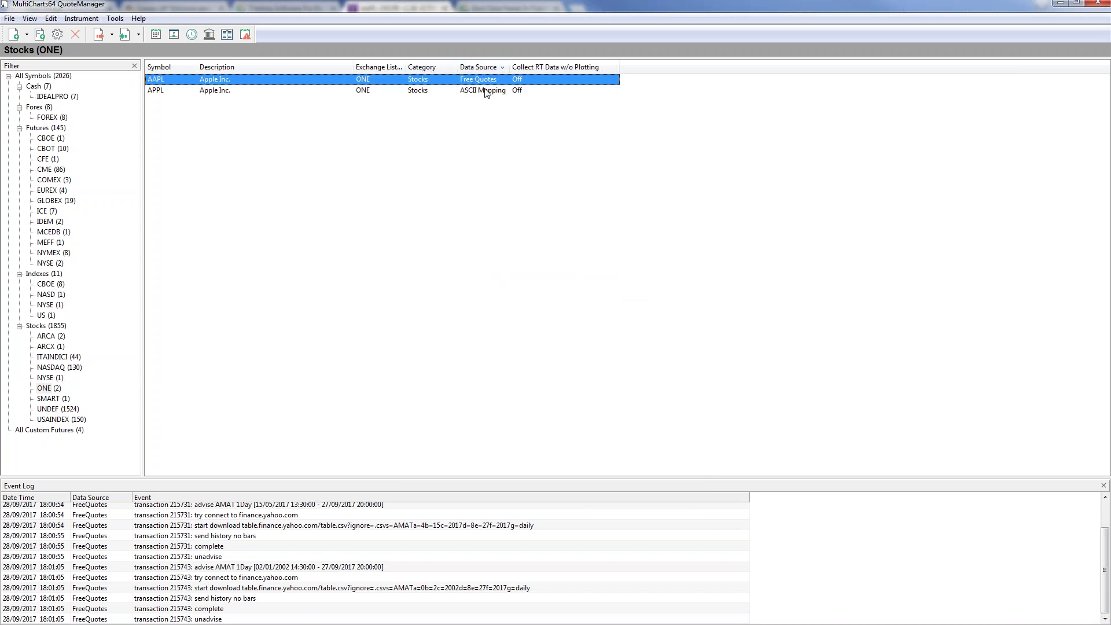
left_click(486, 91)
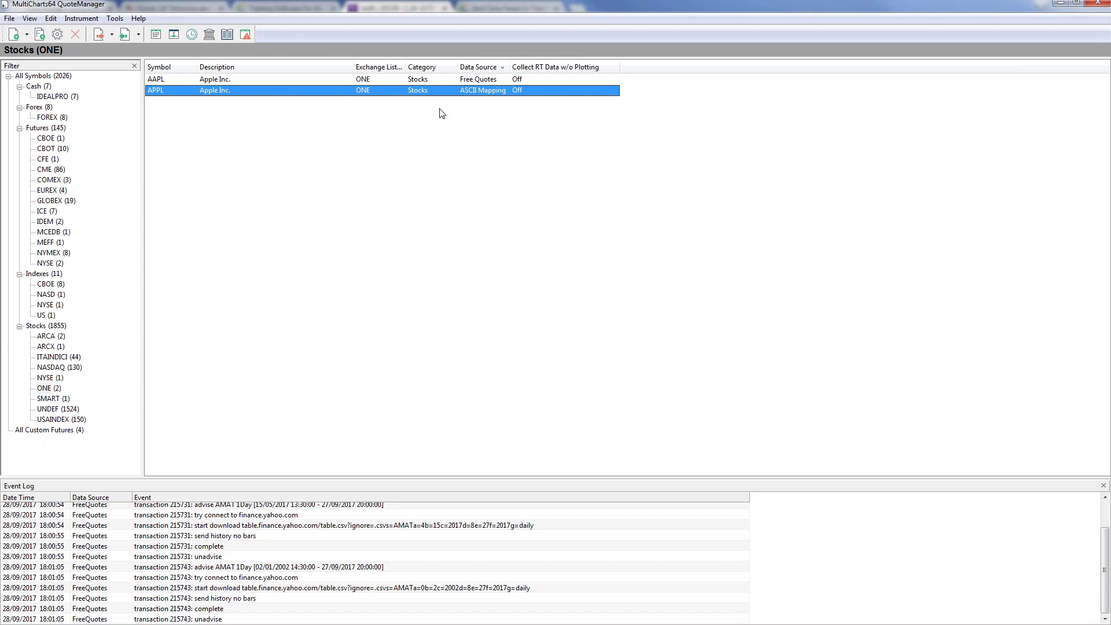
left_click(462, 82)
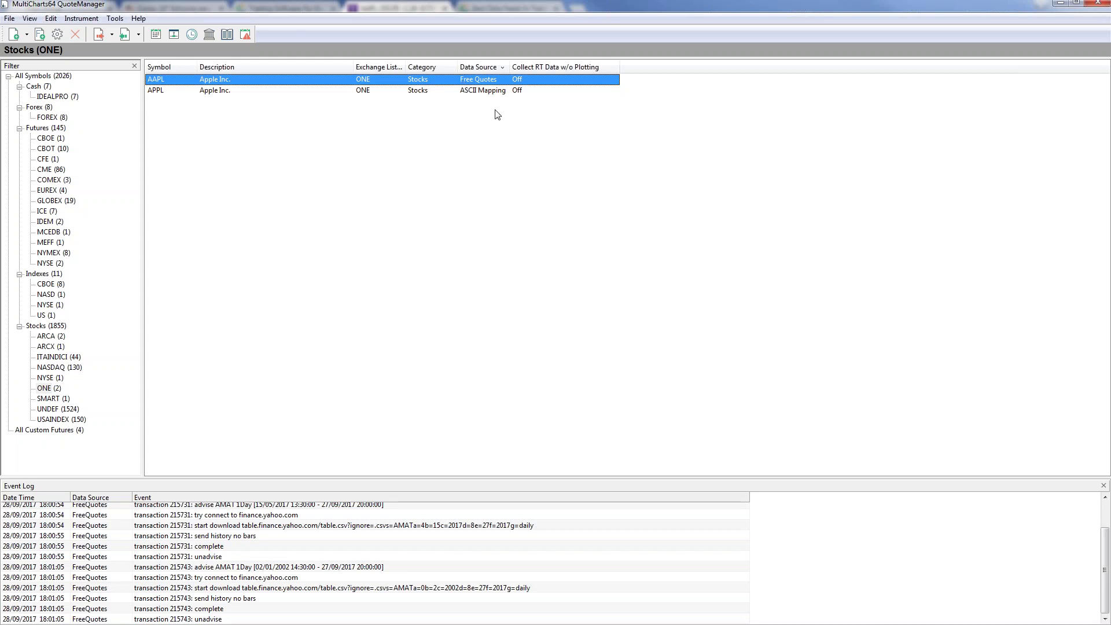
left_click(498, 92)
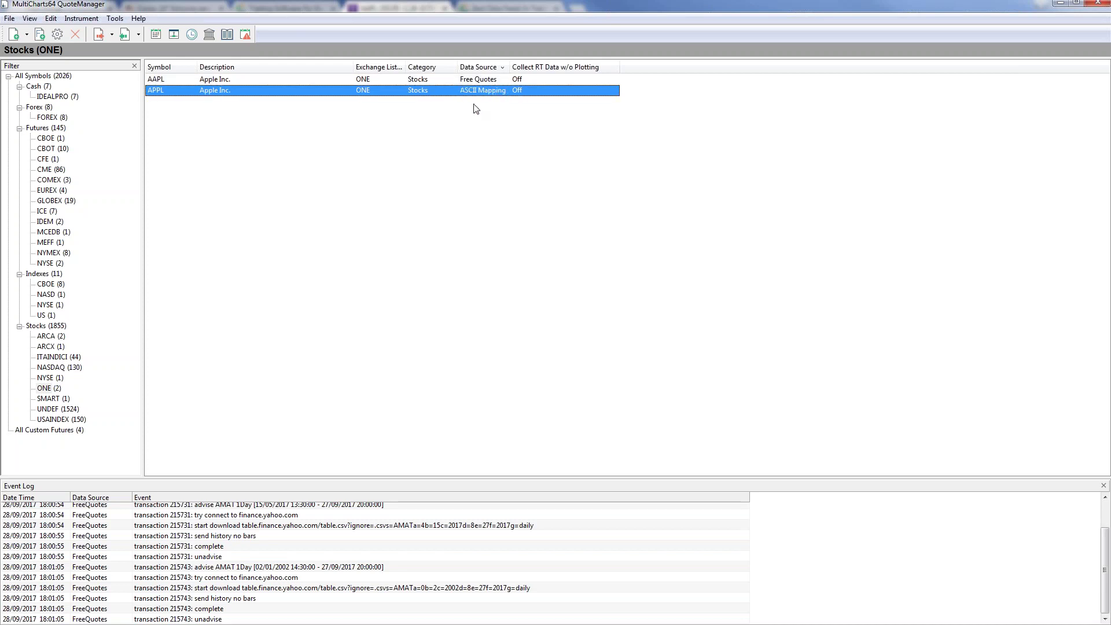
right_click(357, 95)
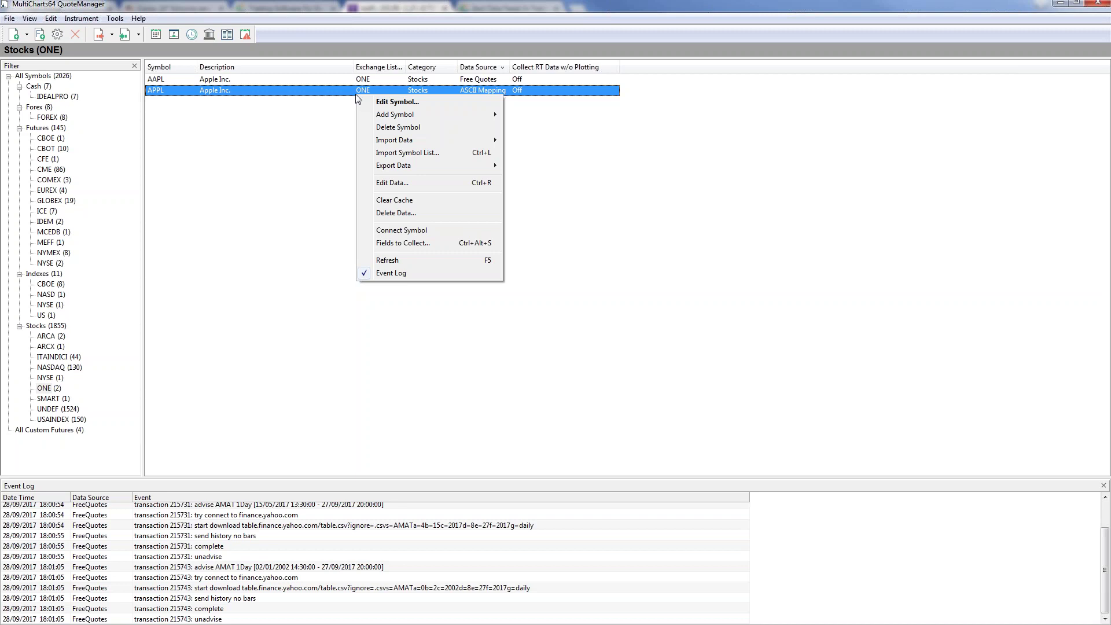
mouse_move(412, 142)
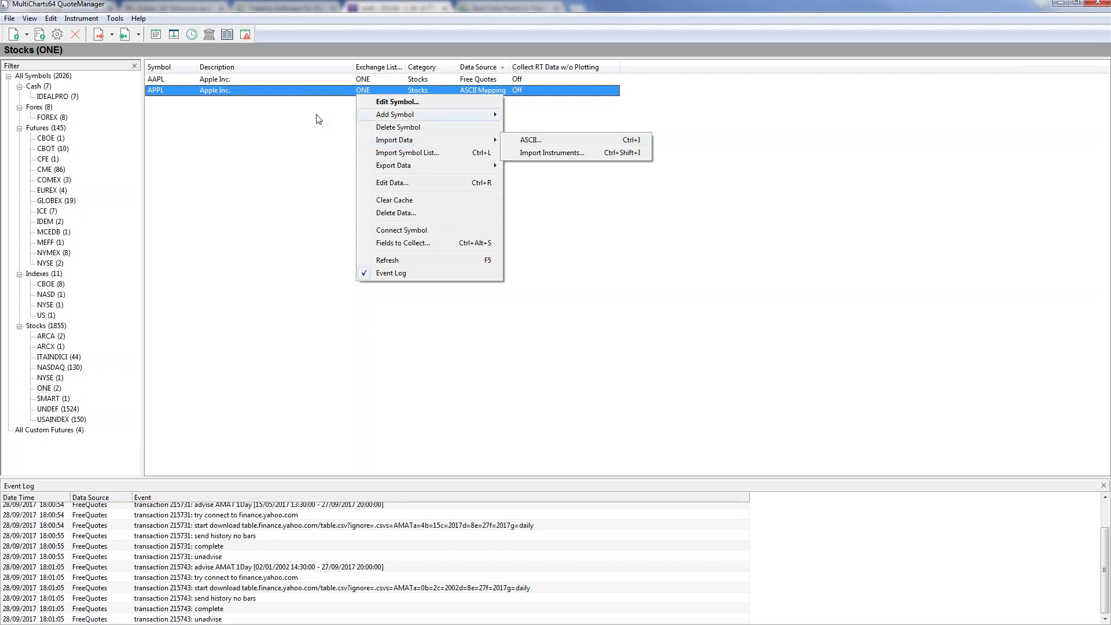
left_click(304, 101)
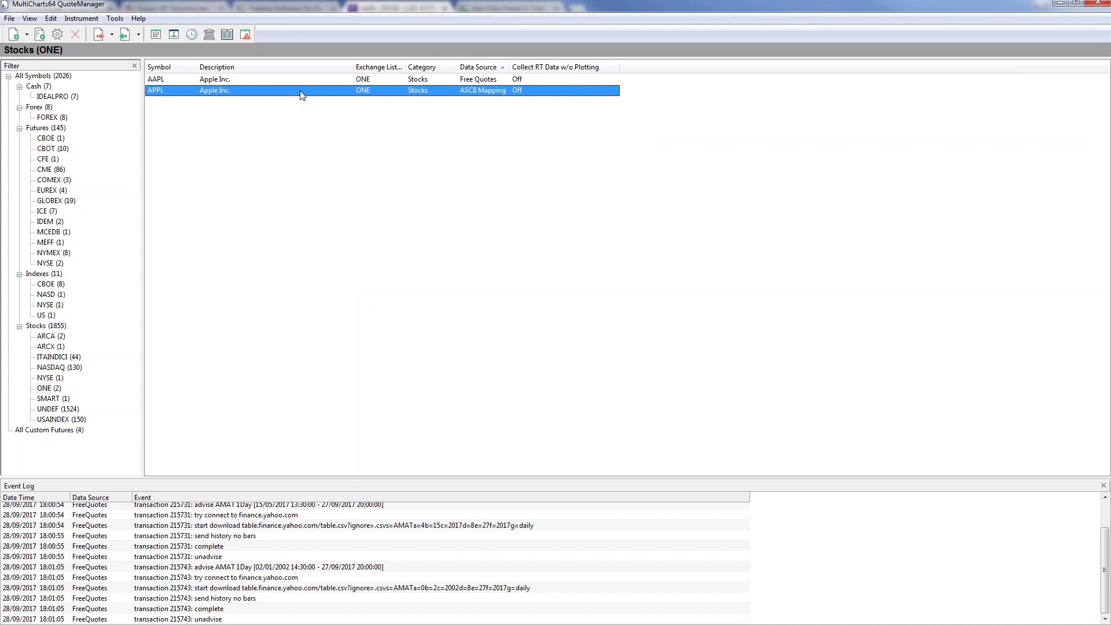
right_click(300, 92)
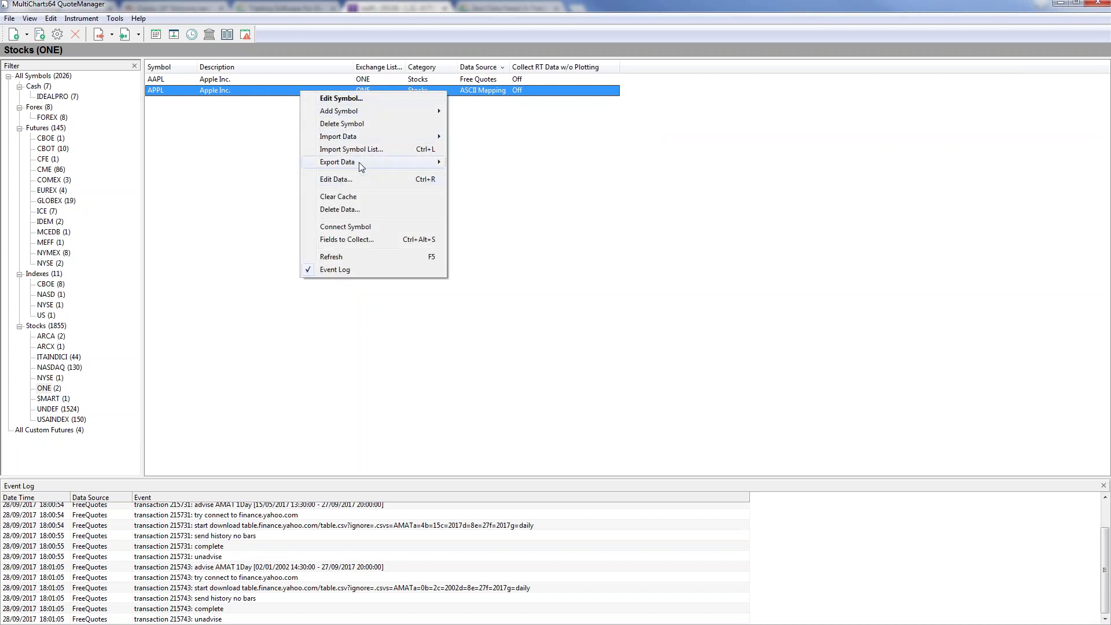
mouse_move(372, 139)
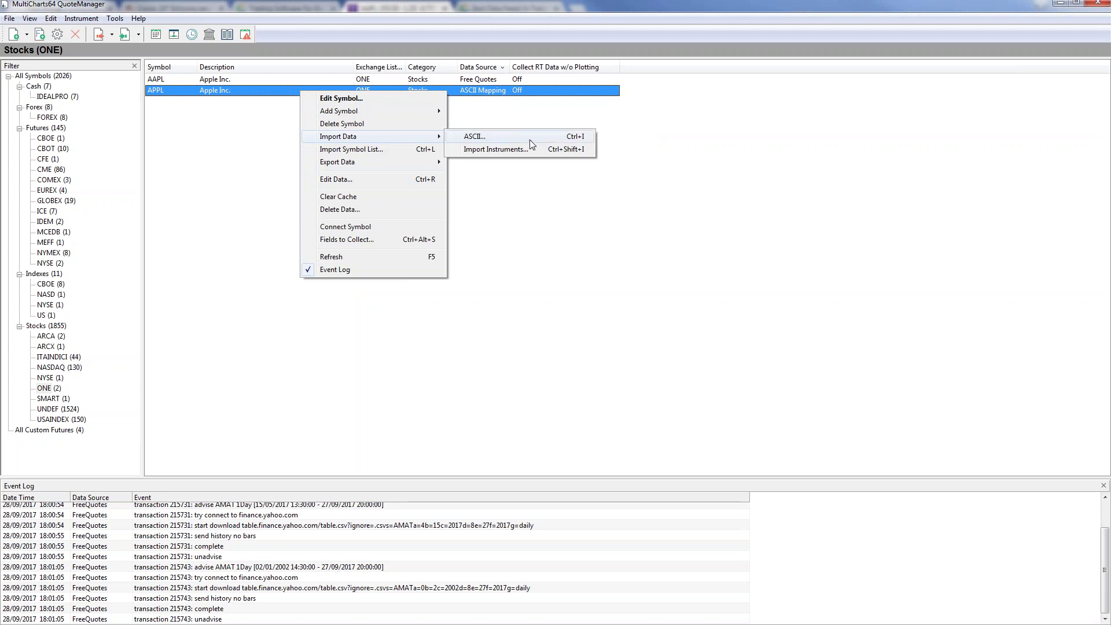
left_click(529, 139)
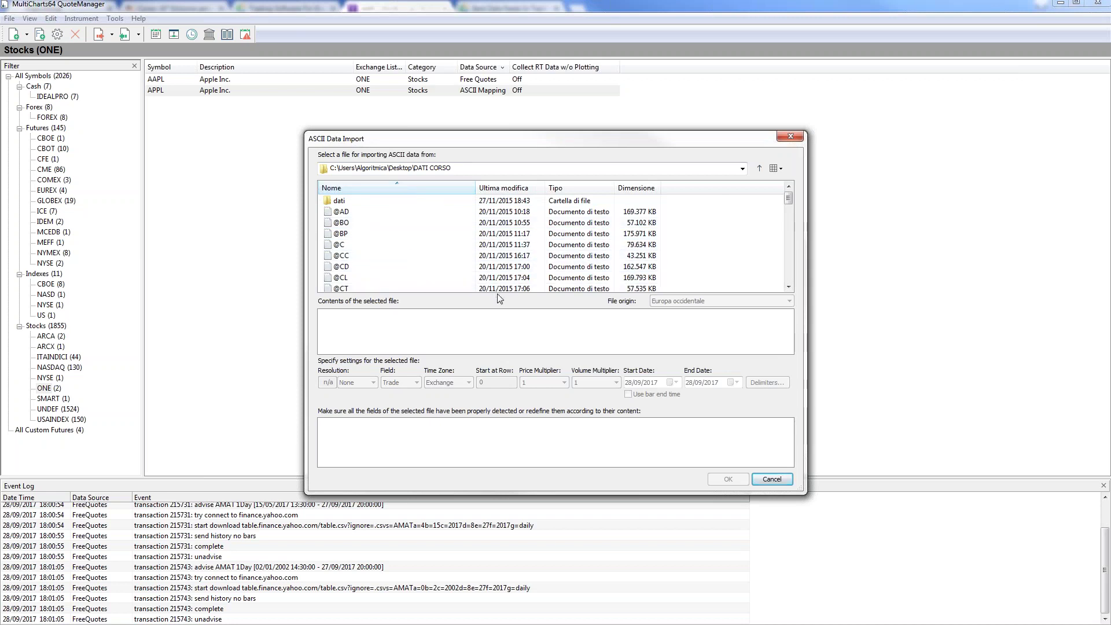
left_click(359, 213)
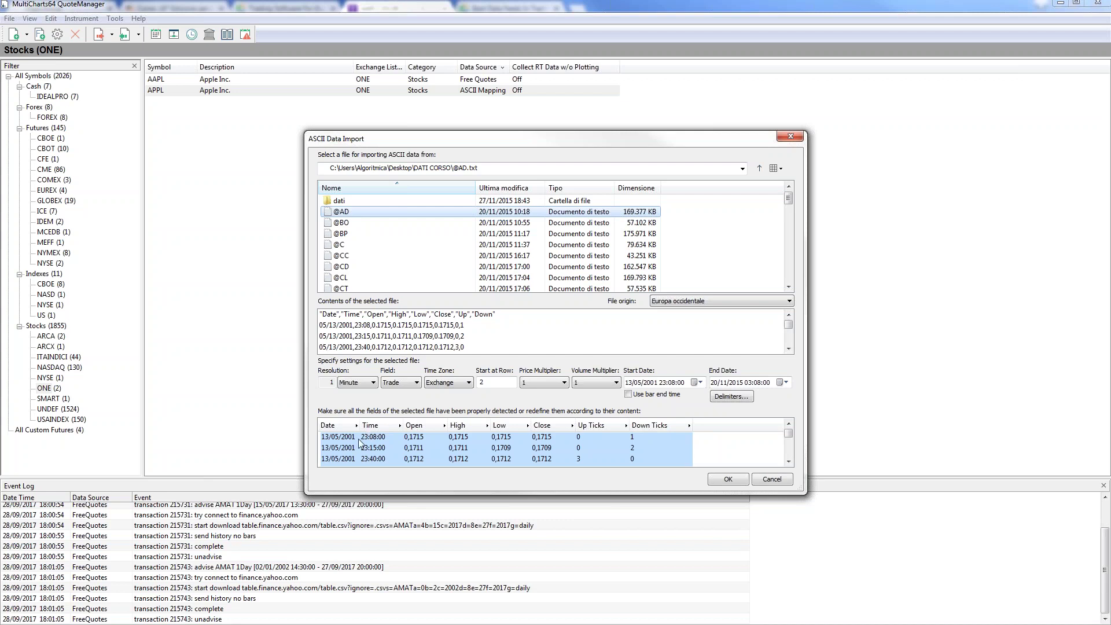
left_click(353, 325)
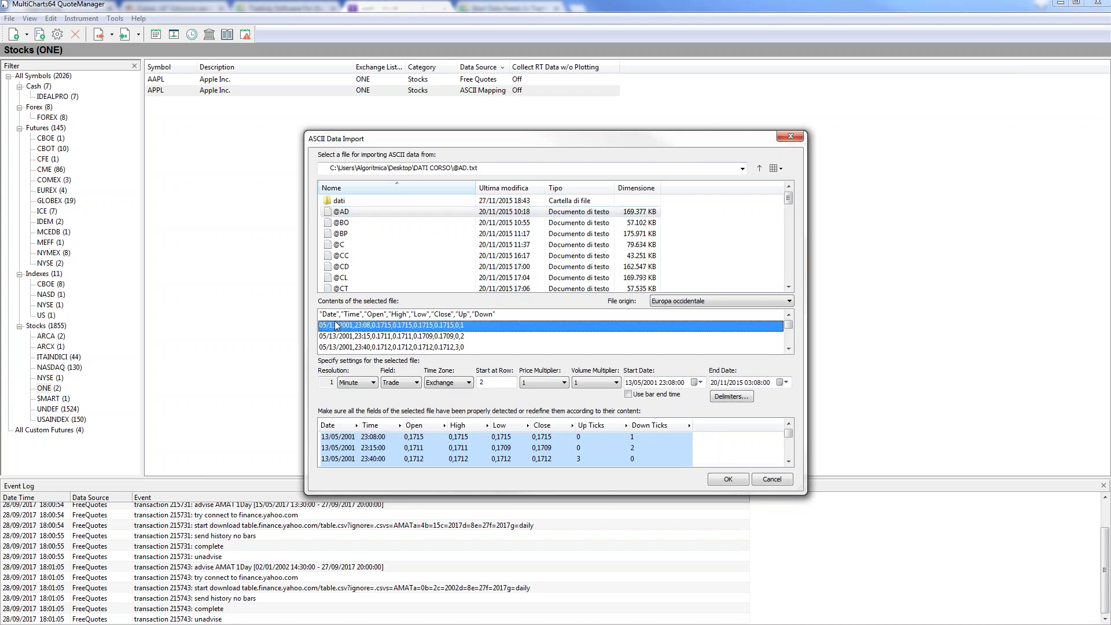
left_click(377, 337)
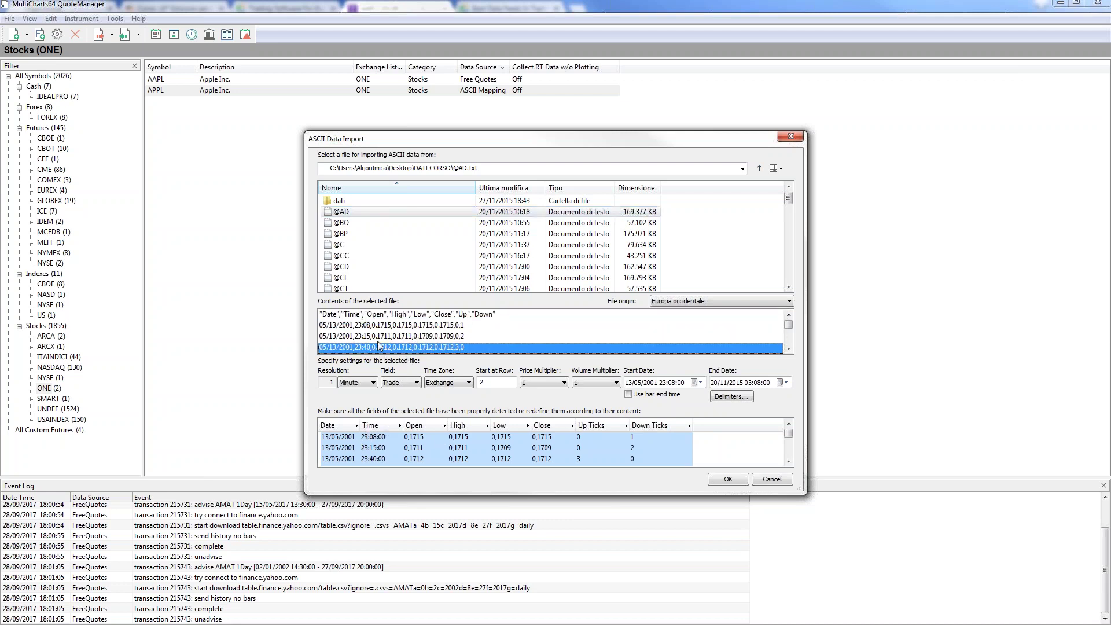
left_click(379, 326)
left_click(380, 316)
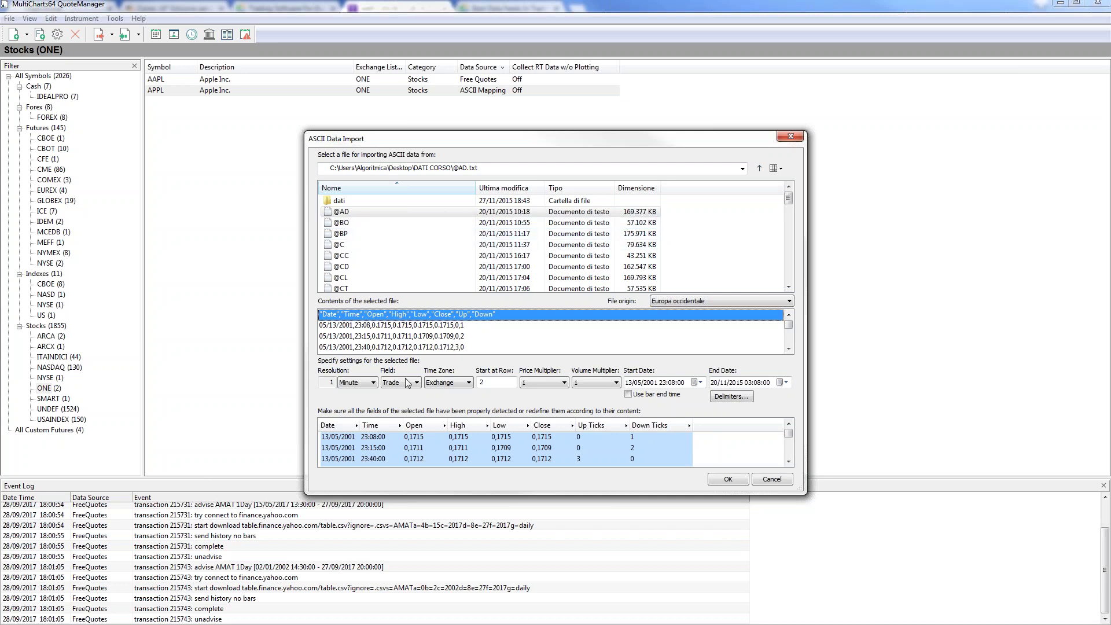
left_click(428, 347)
left_click_drag(428, 347, 326, 333)
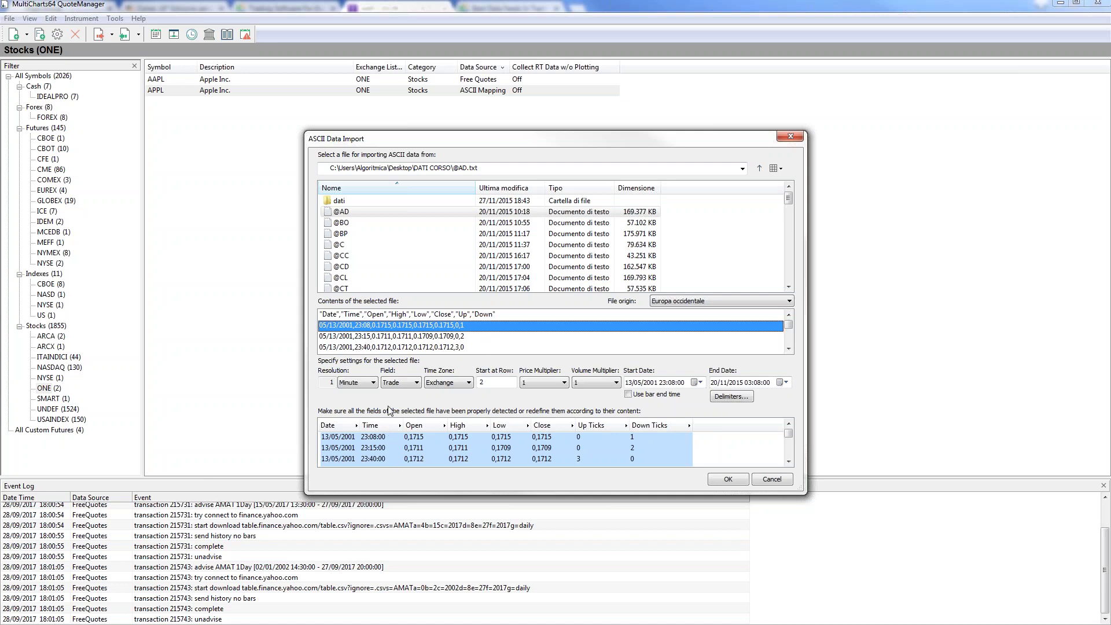
left_click(789, 462)
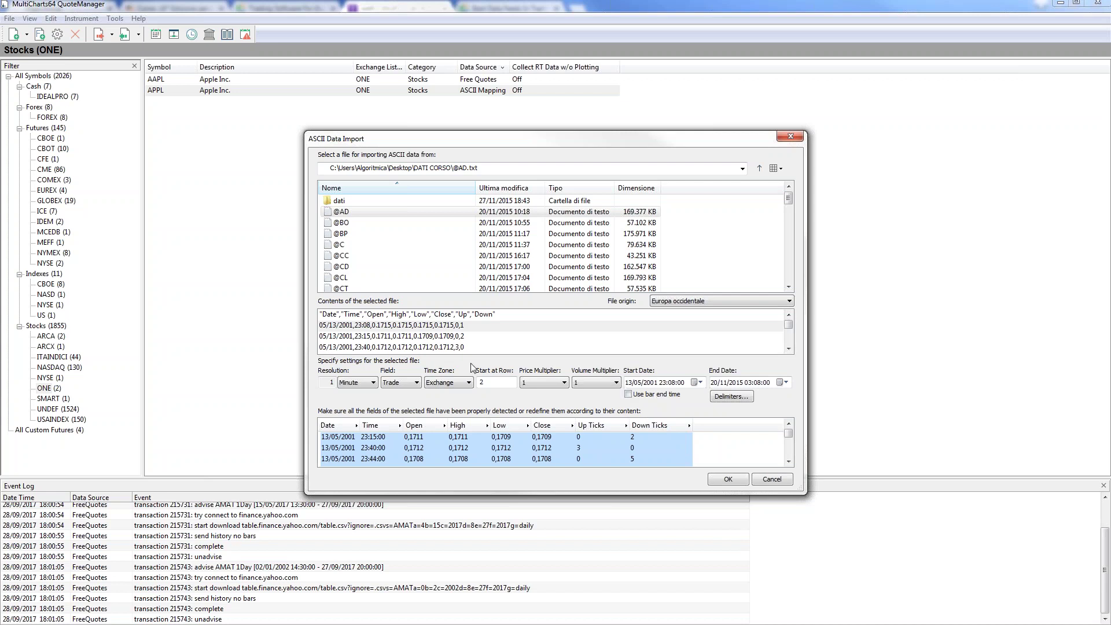
Check which field types can be assigned to the imported file's columns, and cancel the ASCII import.
left_click(444, 426)
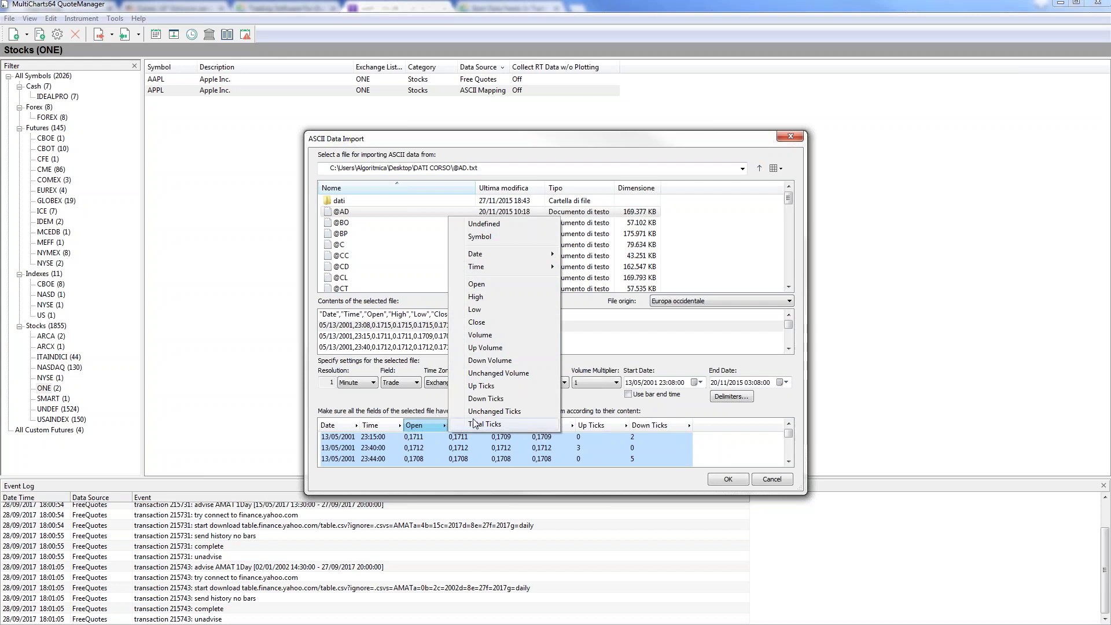
left_click(755, 447)
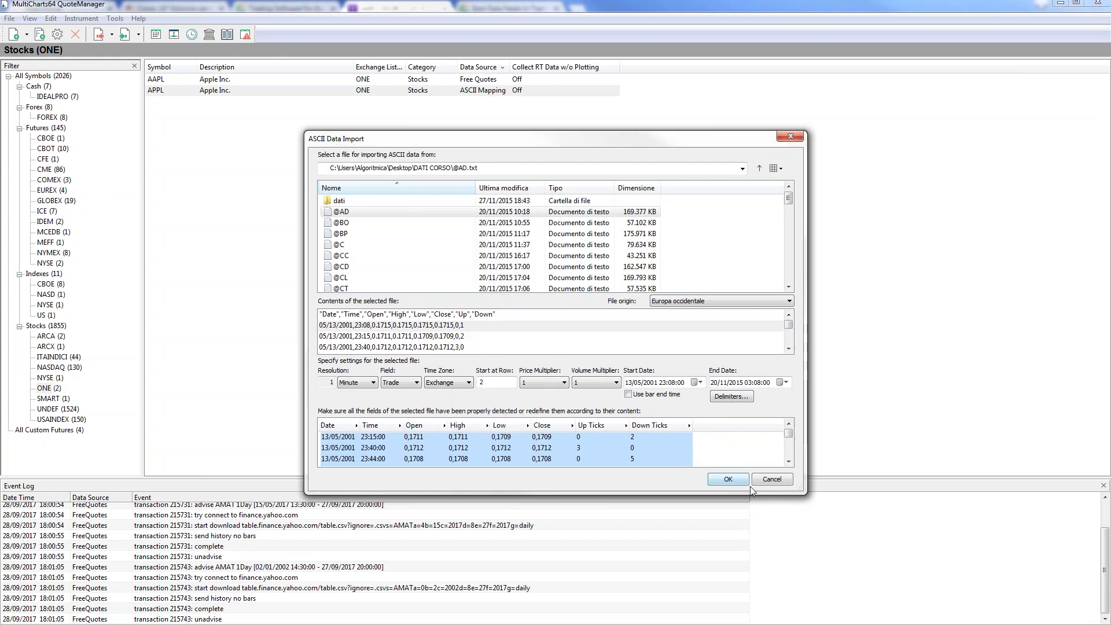
left_click(771, 479)
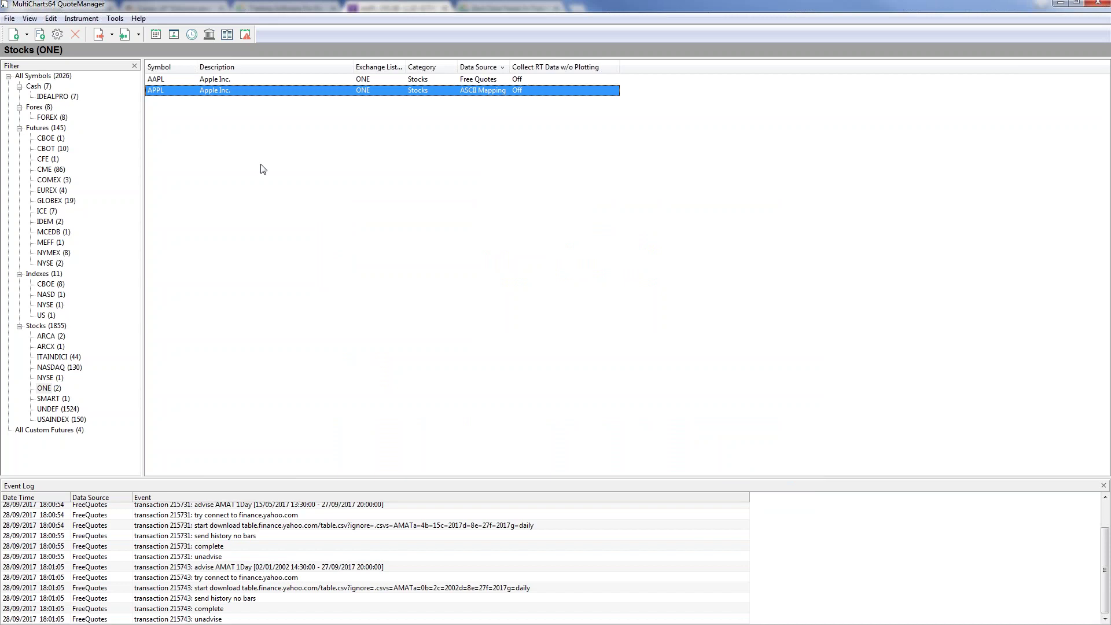
Switch to Windows Explorer and look over the data files in COMMODITIES and the other folders inside Metastock.
key("alt+Tab")
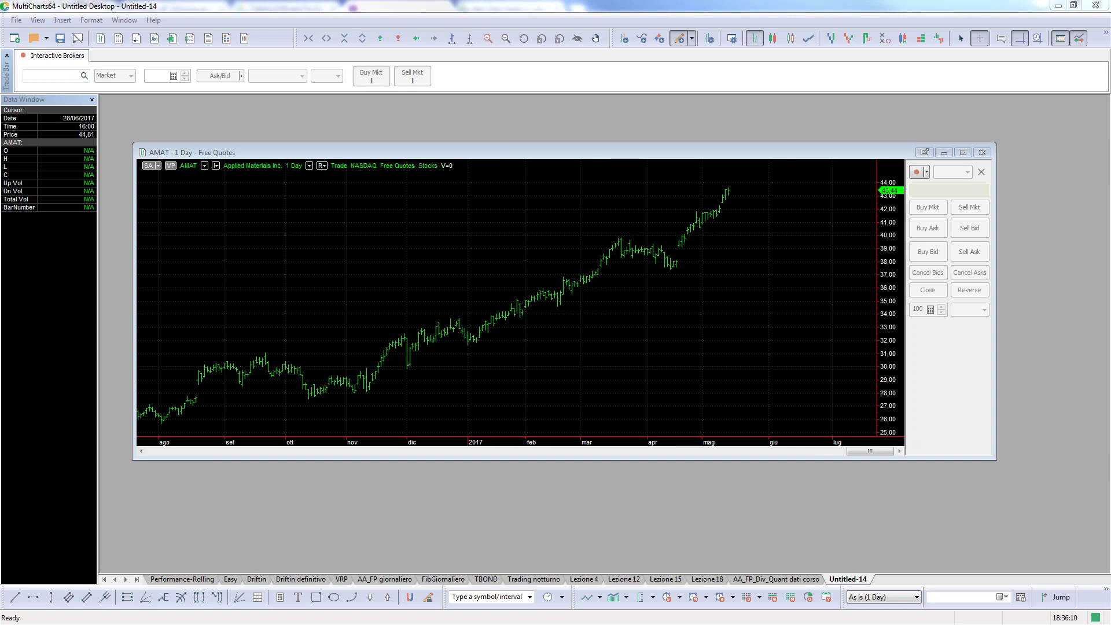
key("alt+Tab")
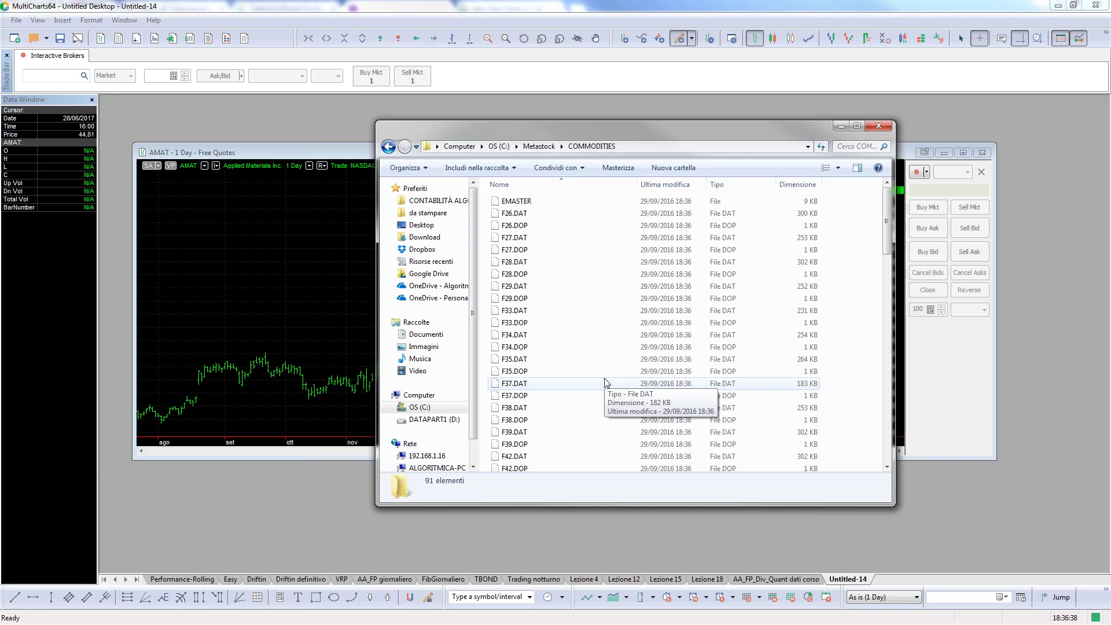
left_click(530, 214)
left_click(532, 237)
key("BackSpace")
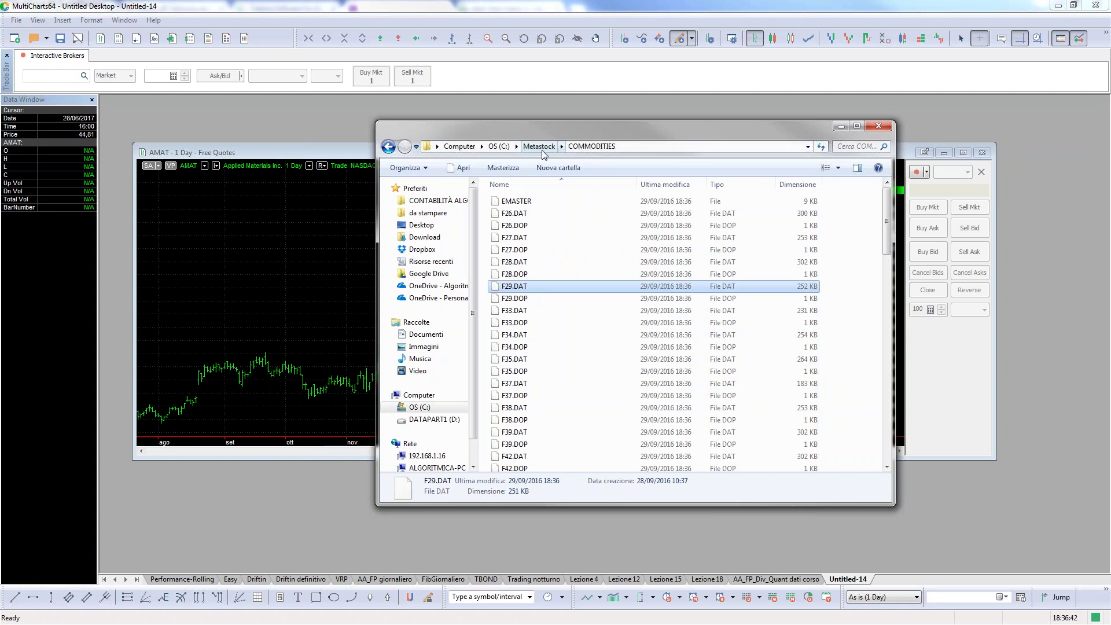
left_click(521, 274)
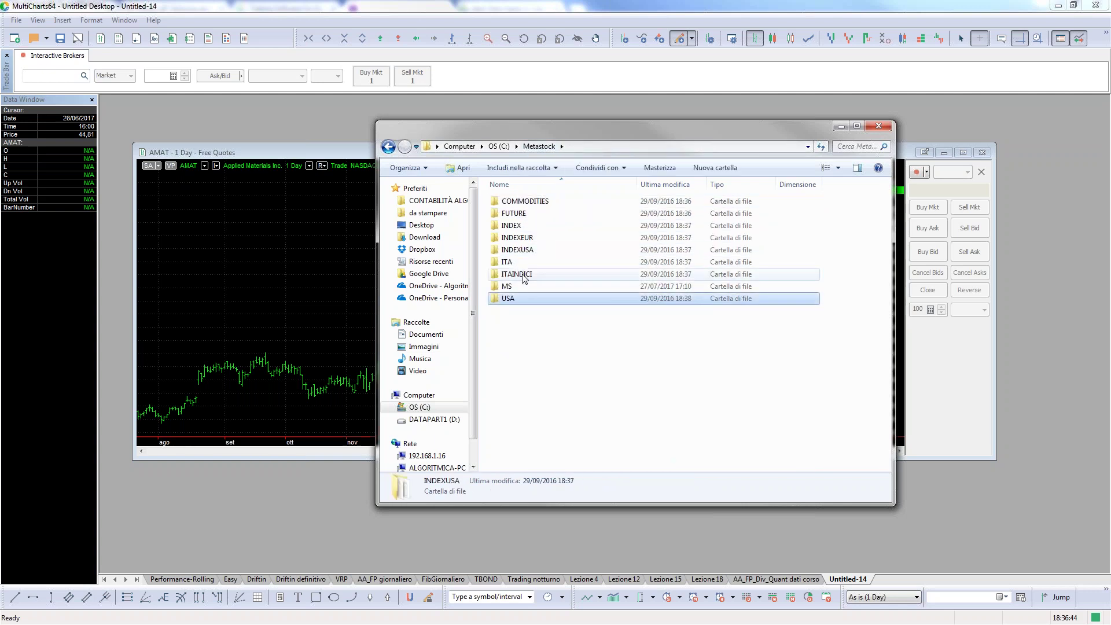
left_click(551, 249)
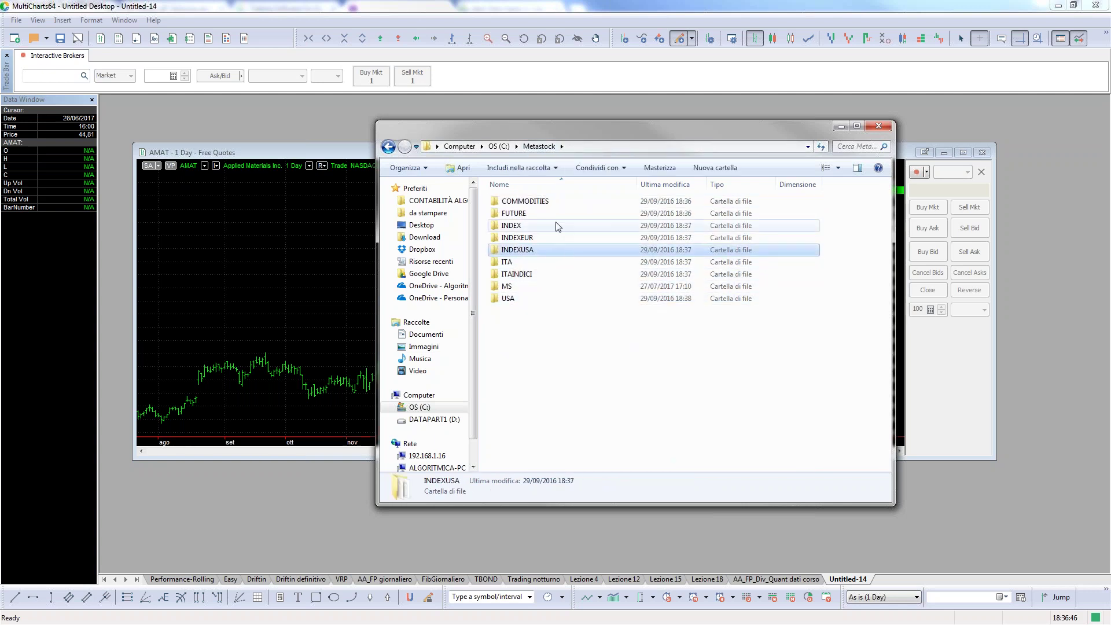
Switch to QuoteManager and open the settings of the Metastock data source.
left_click(840, 127)
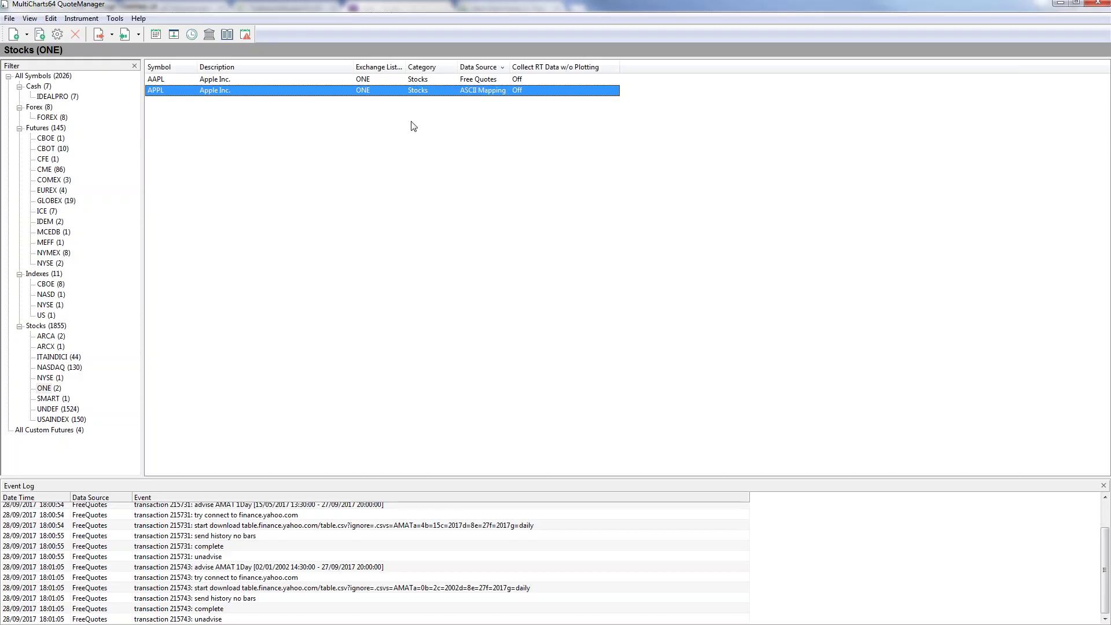
left_click(119, 19)
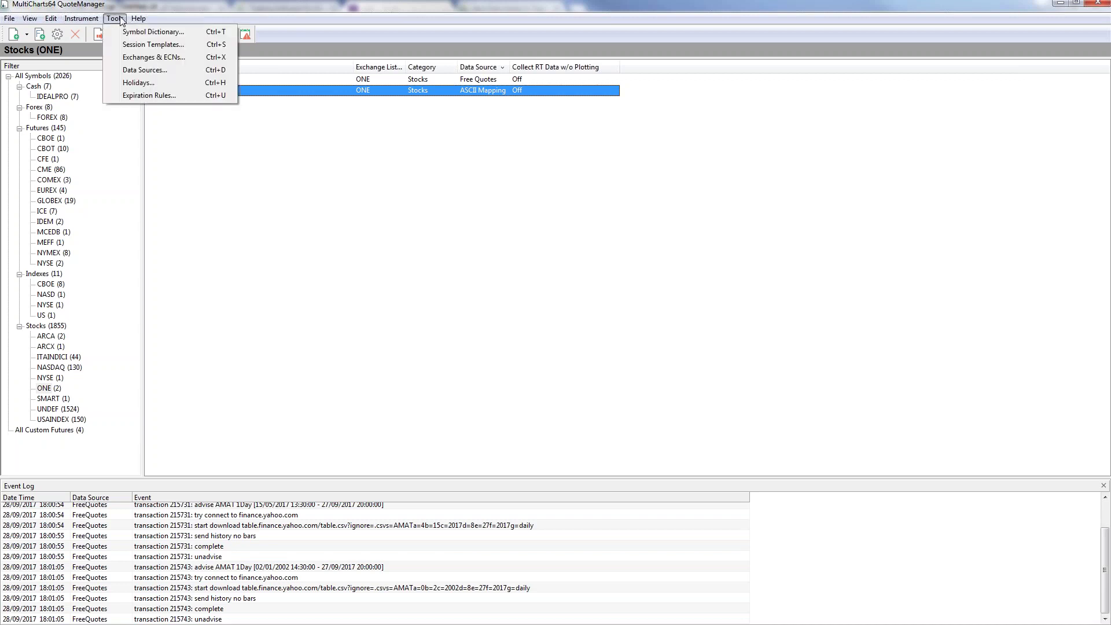
left_click(168, 75)
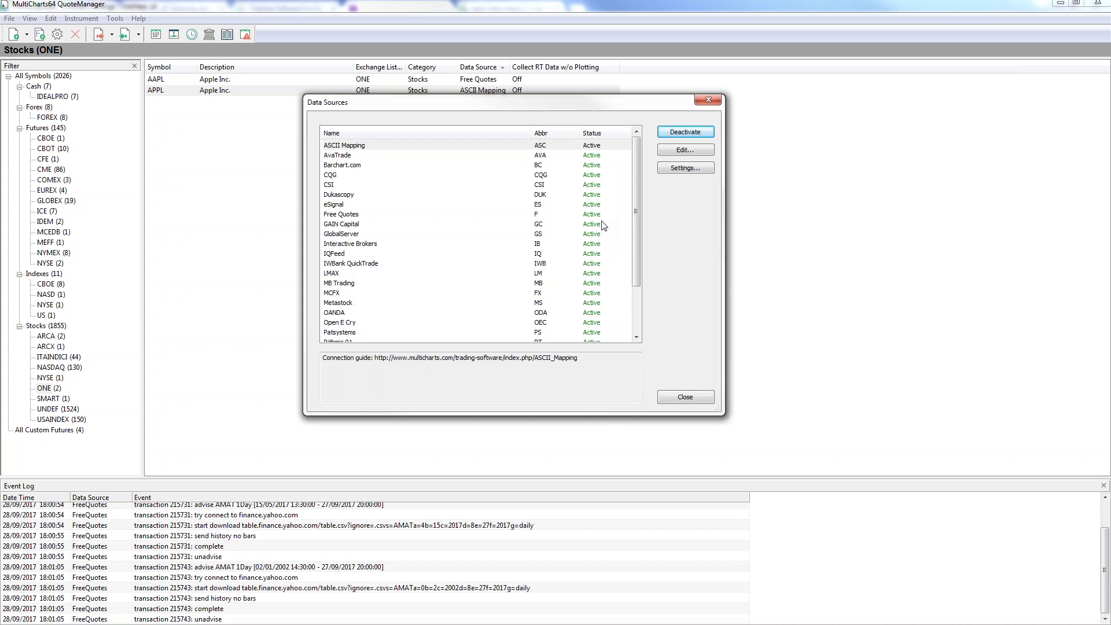
left_click(340, 304)
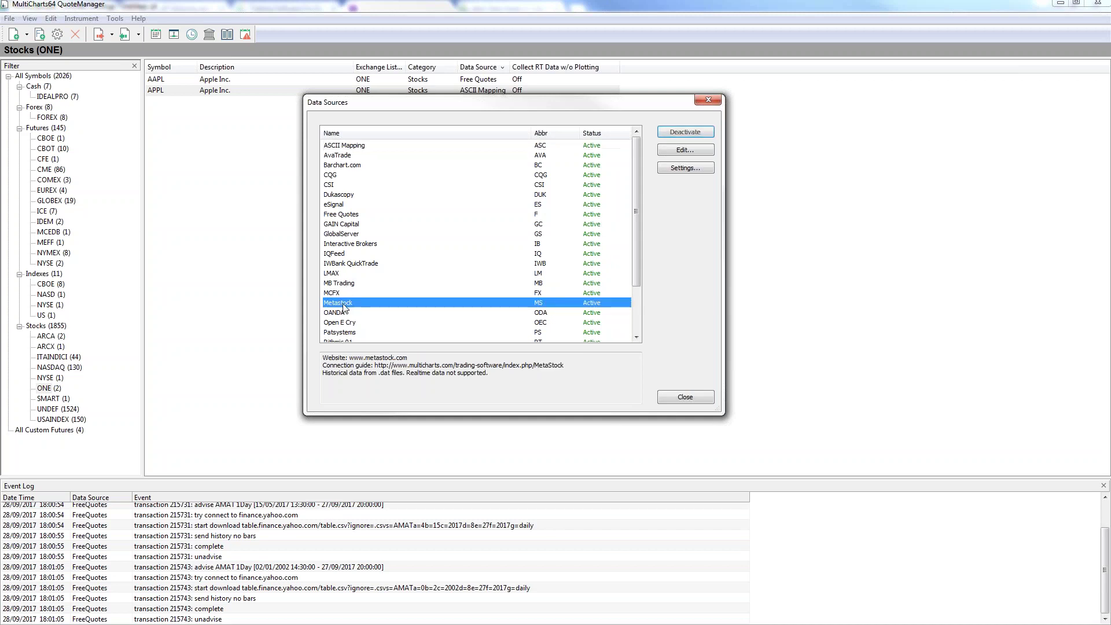
left_click(696, 171)
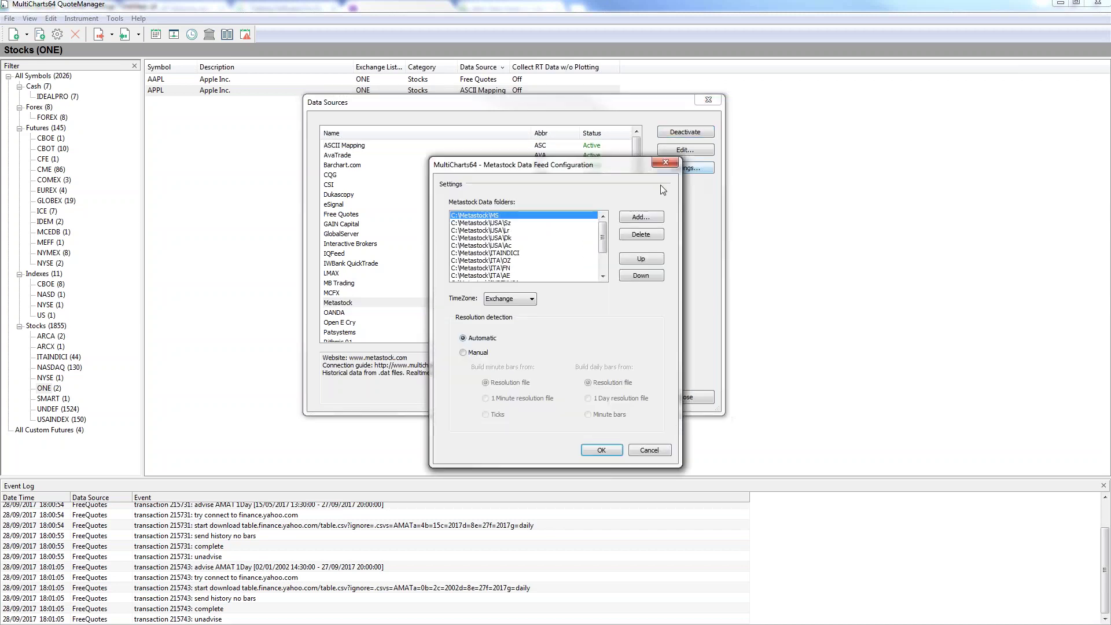
Review the configured Metastock data folders down to COMMODITIES, and close the feed configuration and the data sources list.
left_click(502, 231)
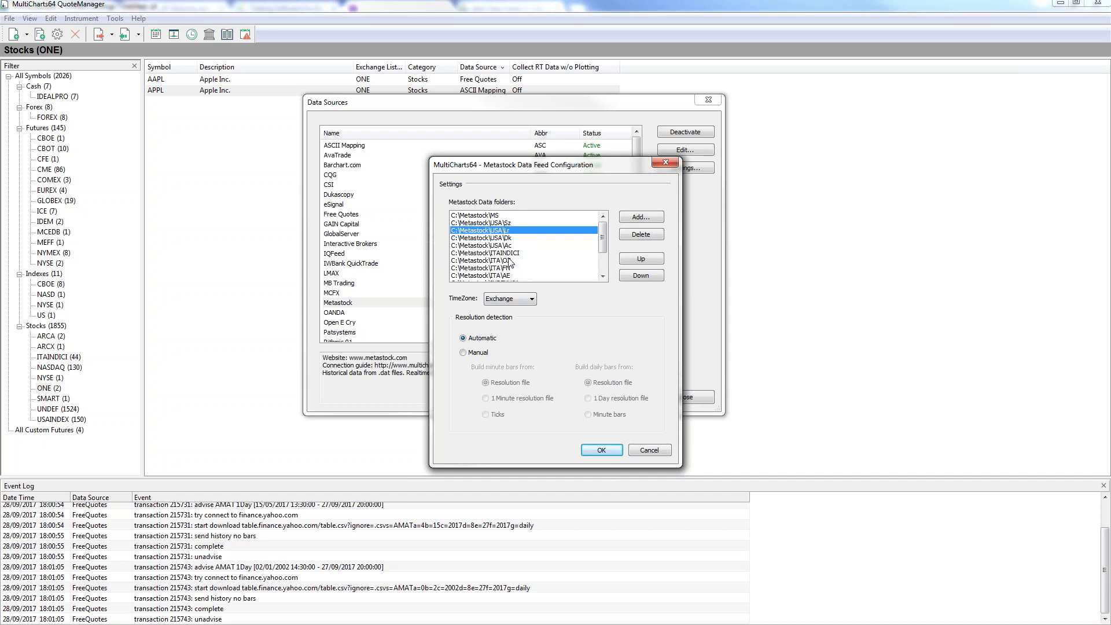
scroll(509, 261, "down", 2)
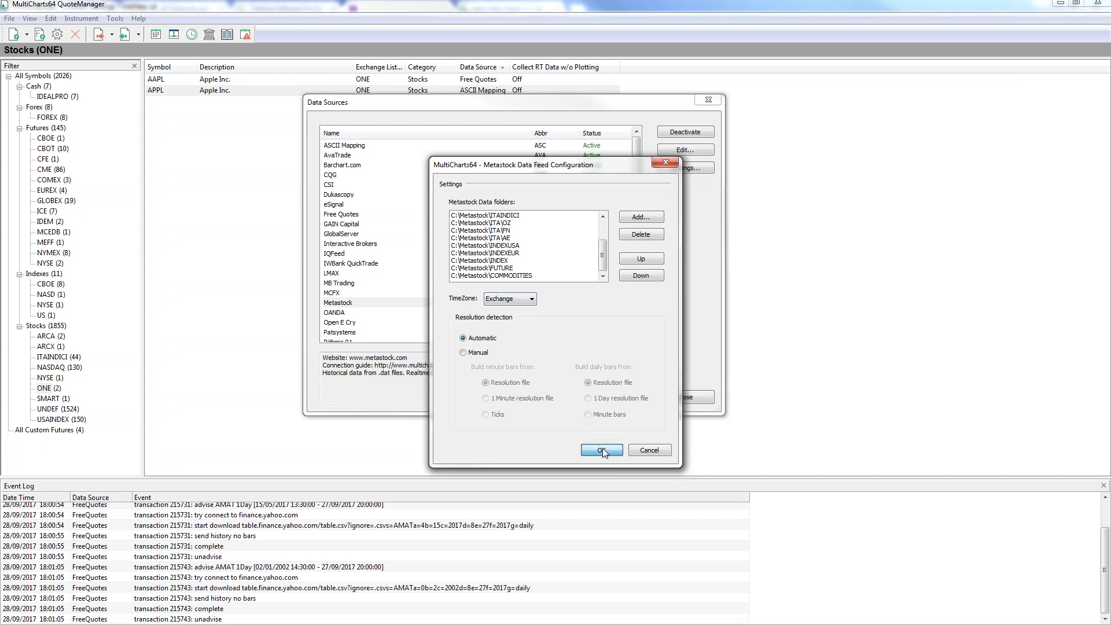
left_click(601, 450)
left_click(683, 398)
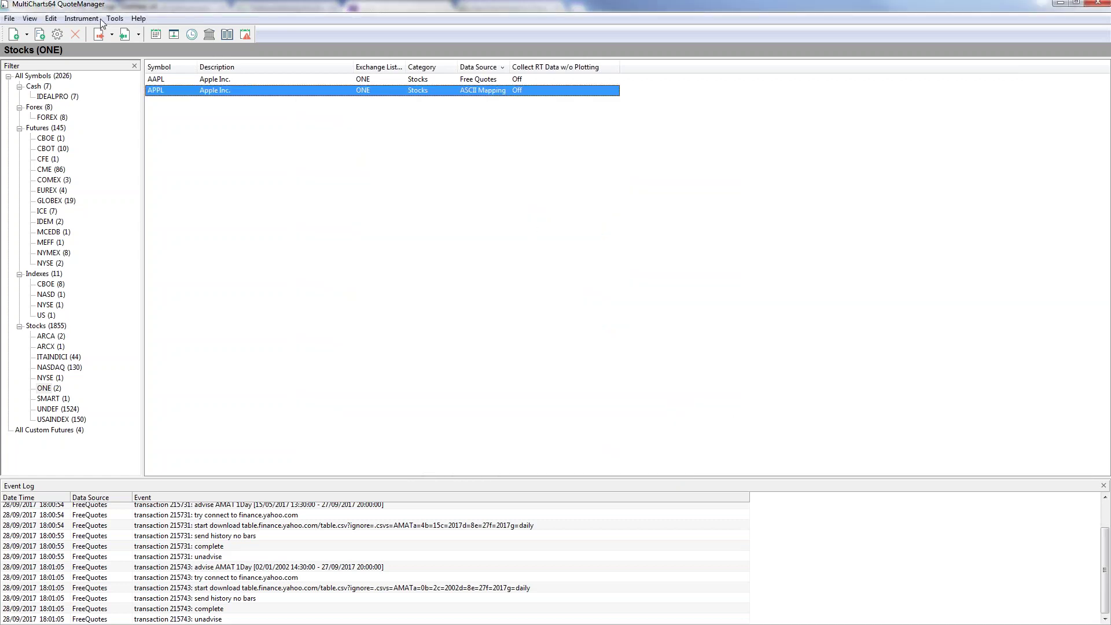
Start adding symbols from the Metastock data source and look up all symbols with * across All Exchanges.
left_click(75, 19)
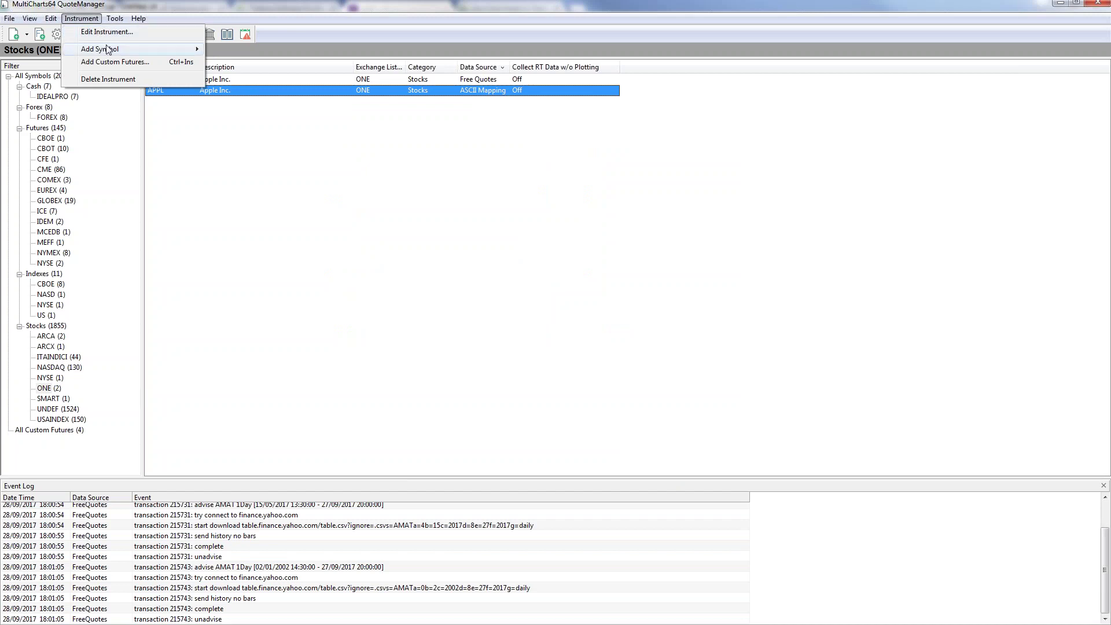
mouse_move(110, 50)
mouse_move(226, 64)
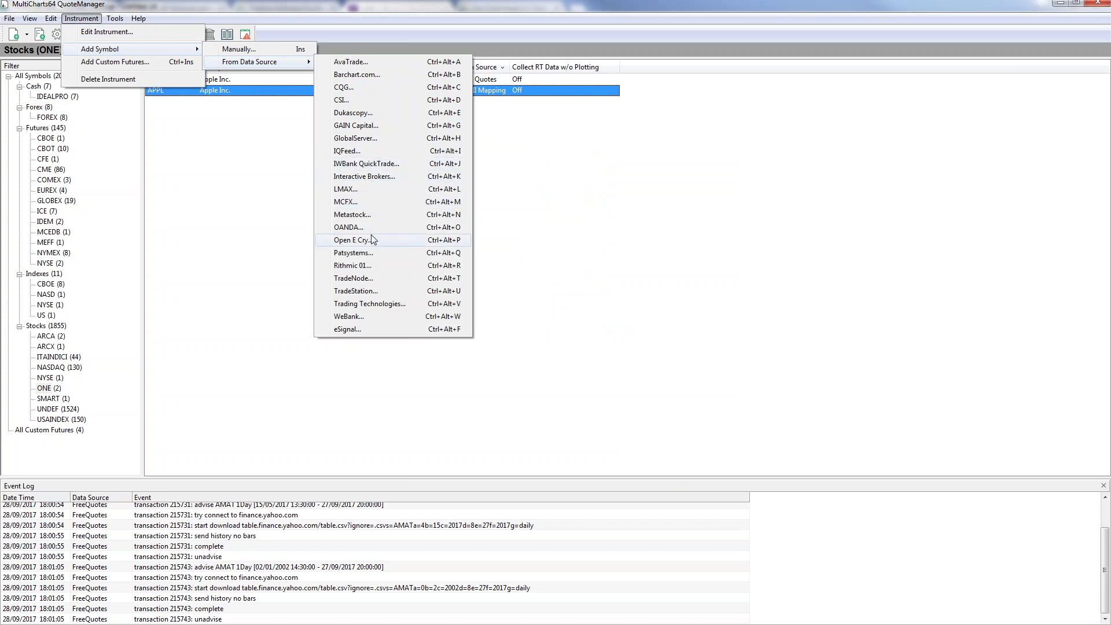
left_click(370, 217)
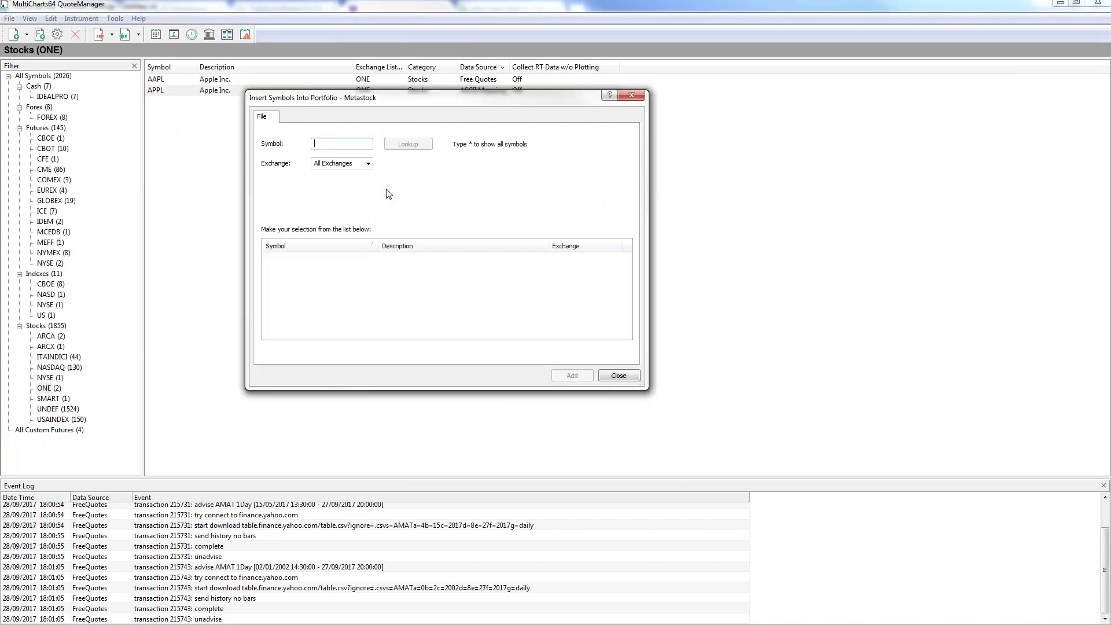
type("*")
left_click(407, 145)
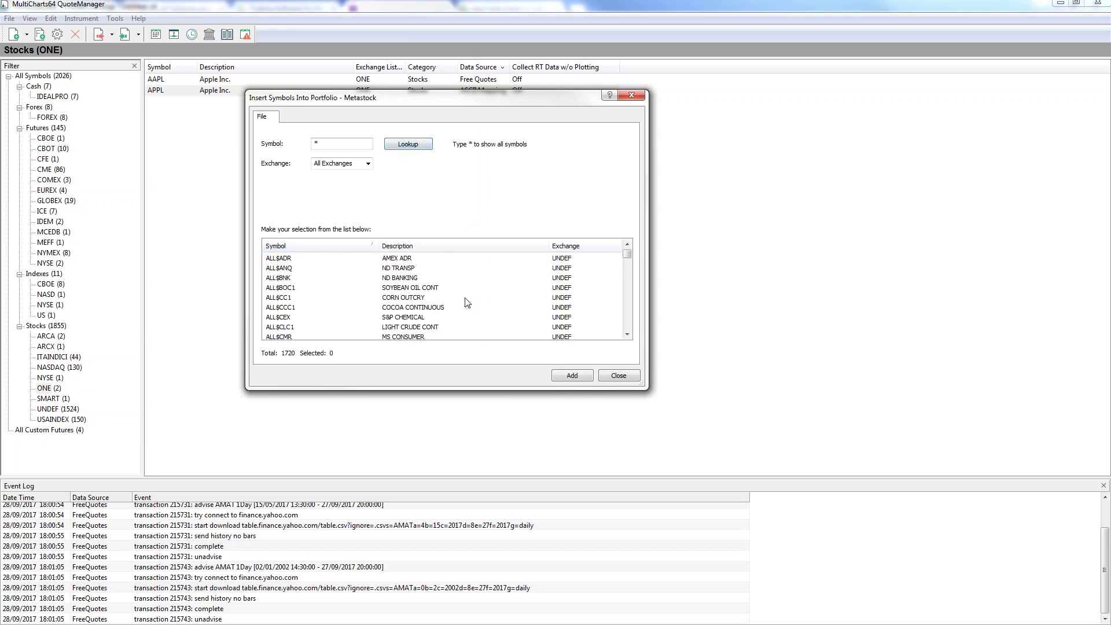
Browse the Metastock symbol lookup results down to the USA_ entries at the end of the list.
scroll(452, 287, "down", 12)
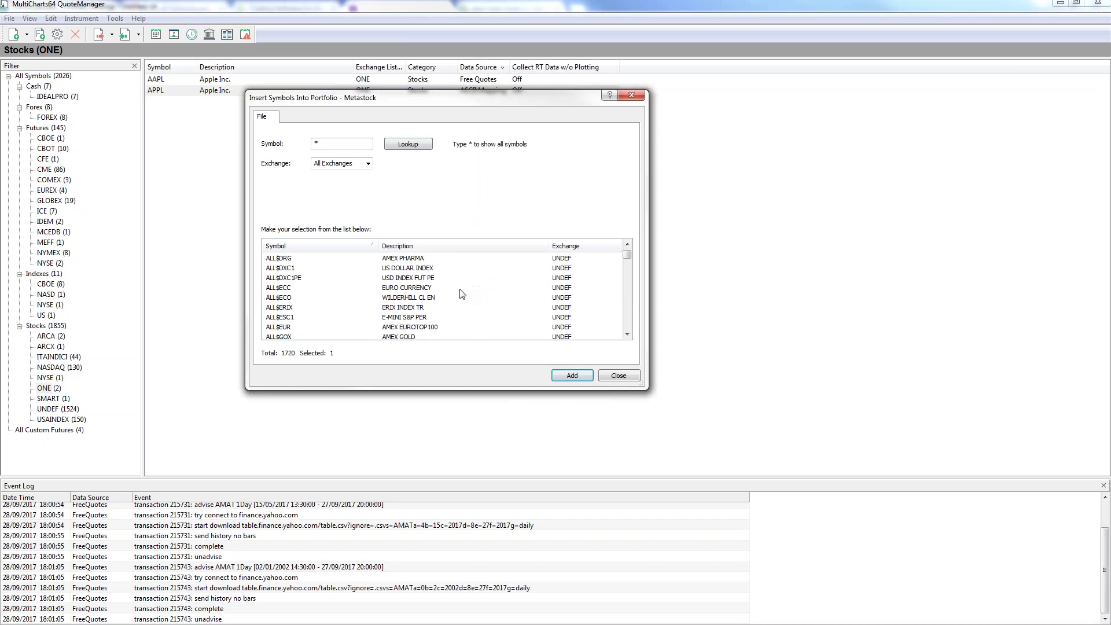
scroll(452, 287, "down", 15)
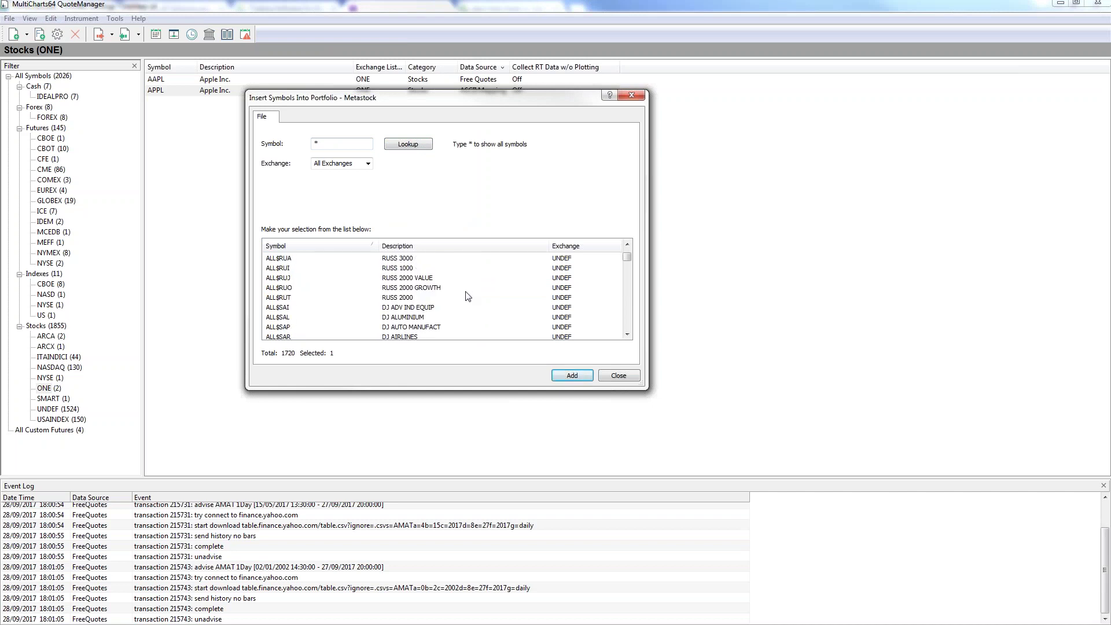
scroll(463, 294, "down", 8)
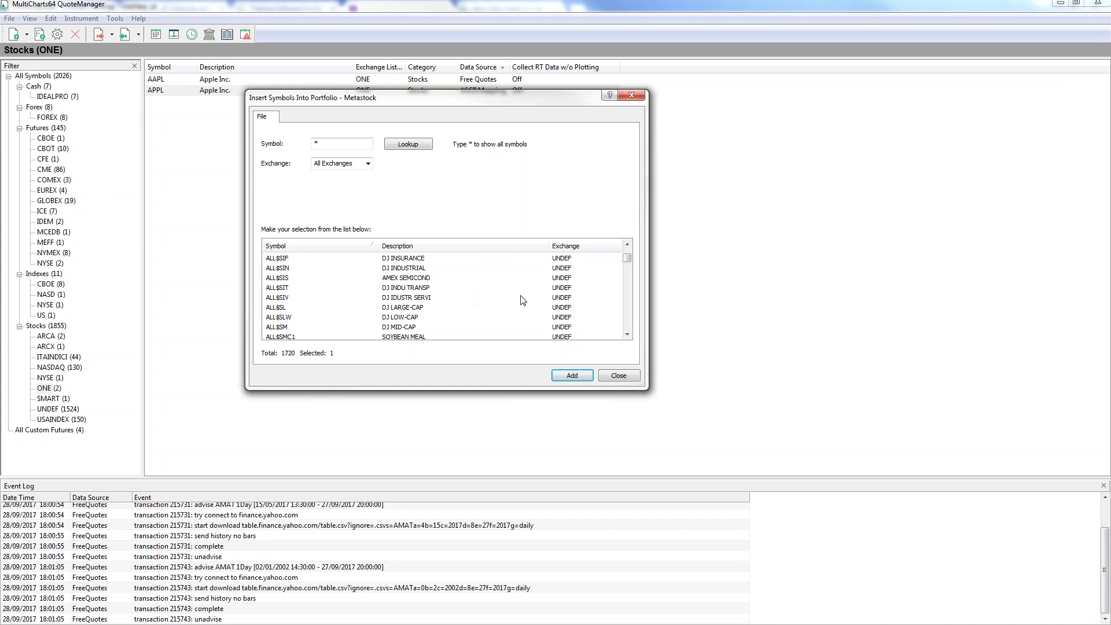
left_click_drag(627, 258, 631, 327)
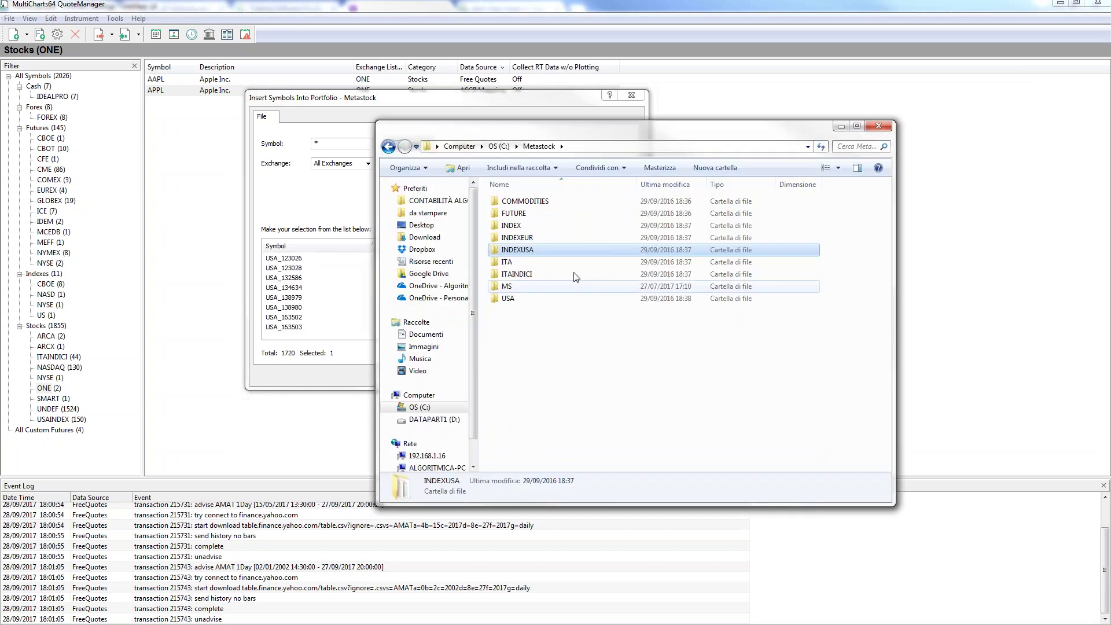
Switch to Windows Explorer and look inside the COMMODITIES, FUTURE and INDEX folders of Metastock.
double_click(513, 206)
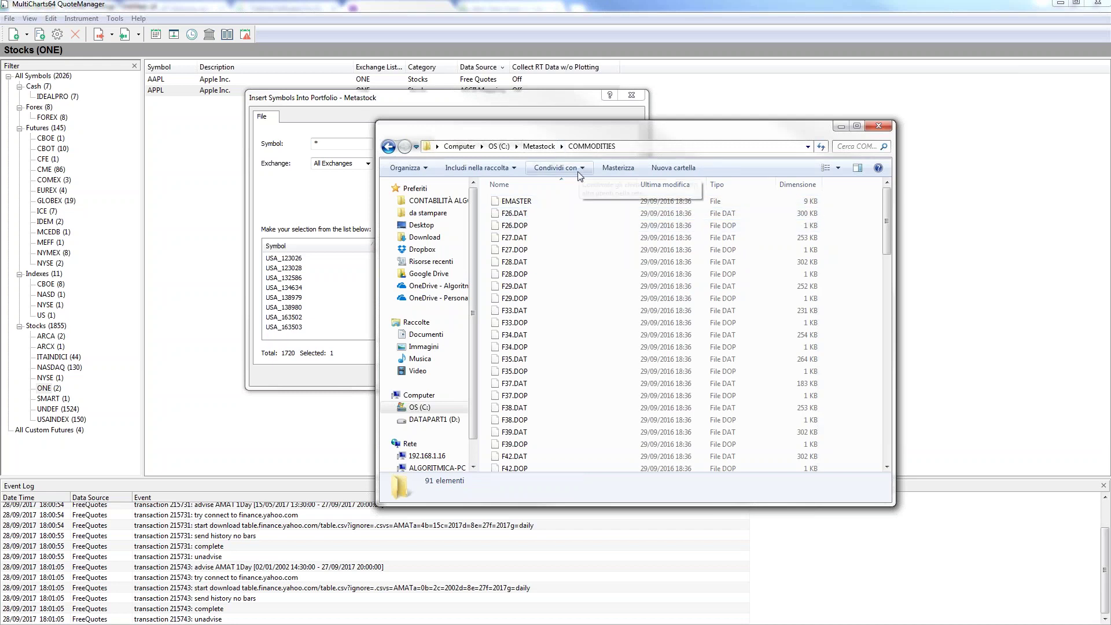
key("BackSpace")
left_click(527, 213)
double_click(527, 213)
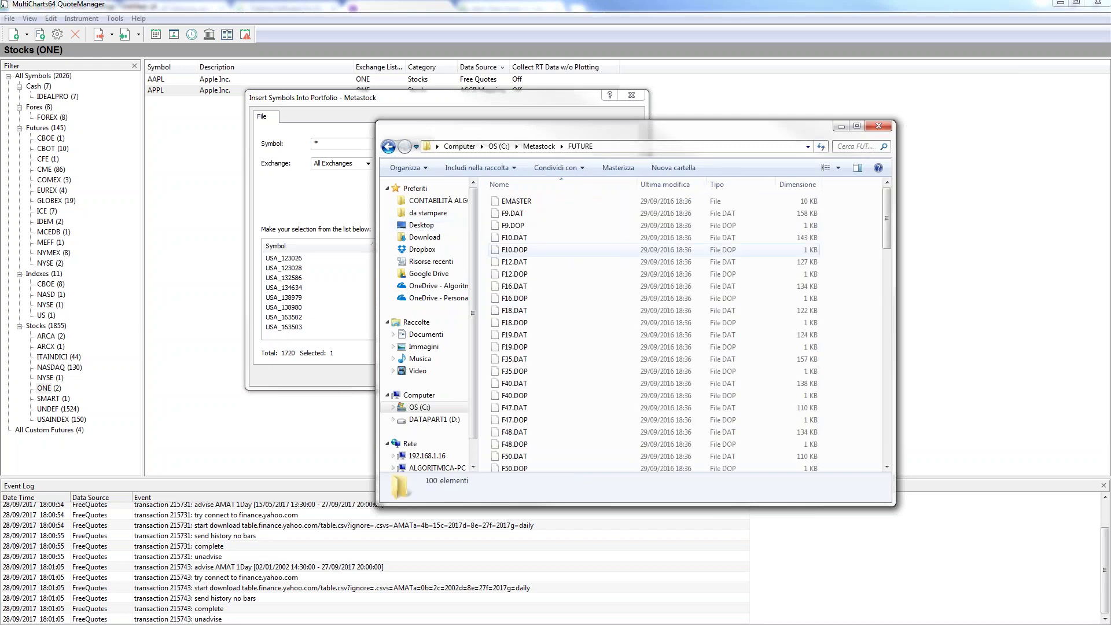
key("BackSpace")
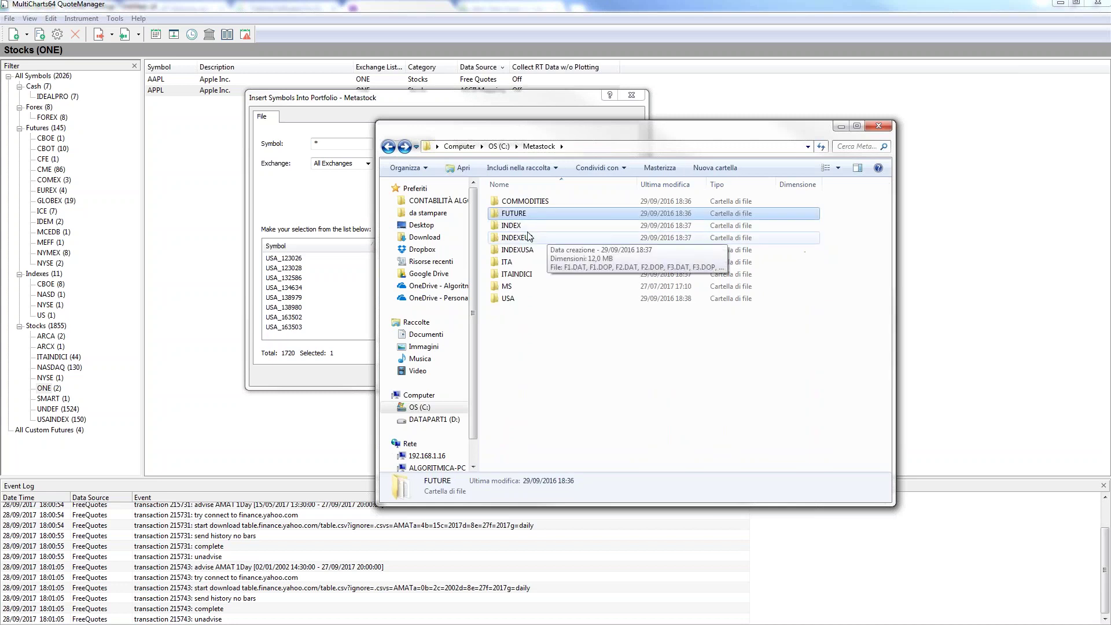
double_click(526, 228)
key("BackSpace")
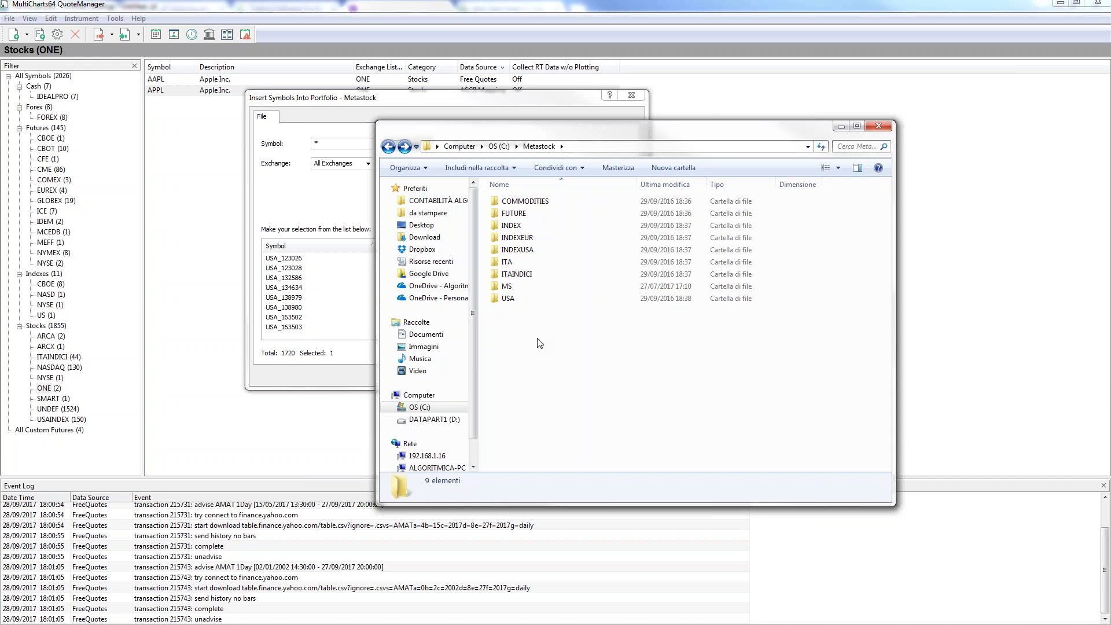
Return to QuoteManager, close the Metastock symbol insertion without adding anything, and bring up the options for adding symbols from a data source.
left_click(841, 126)
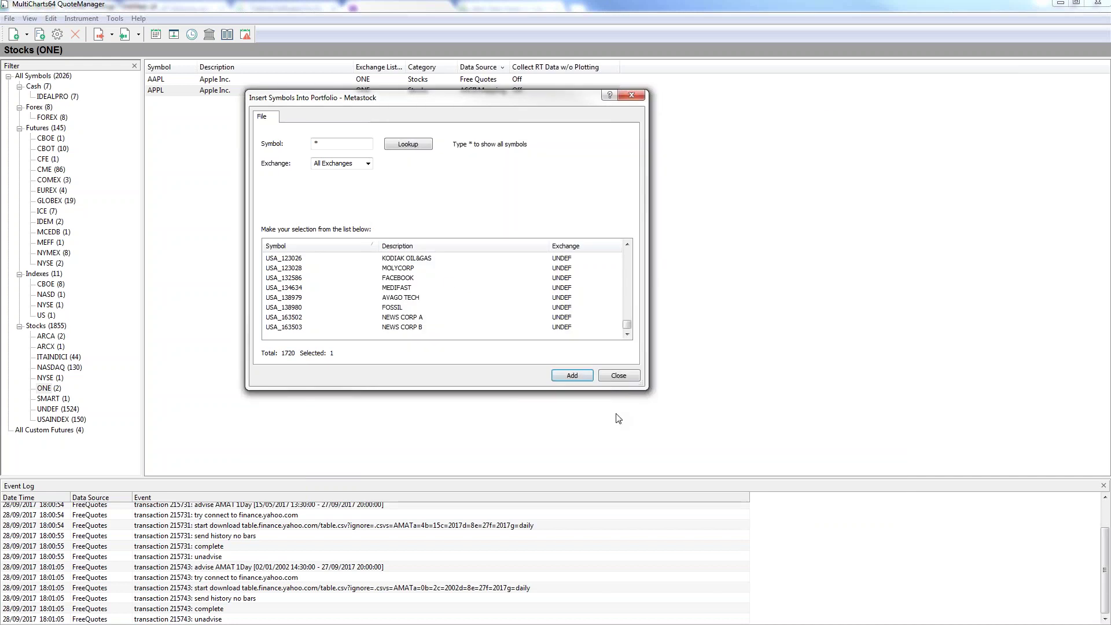
left_click(619, 376)
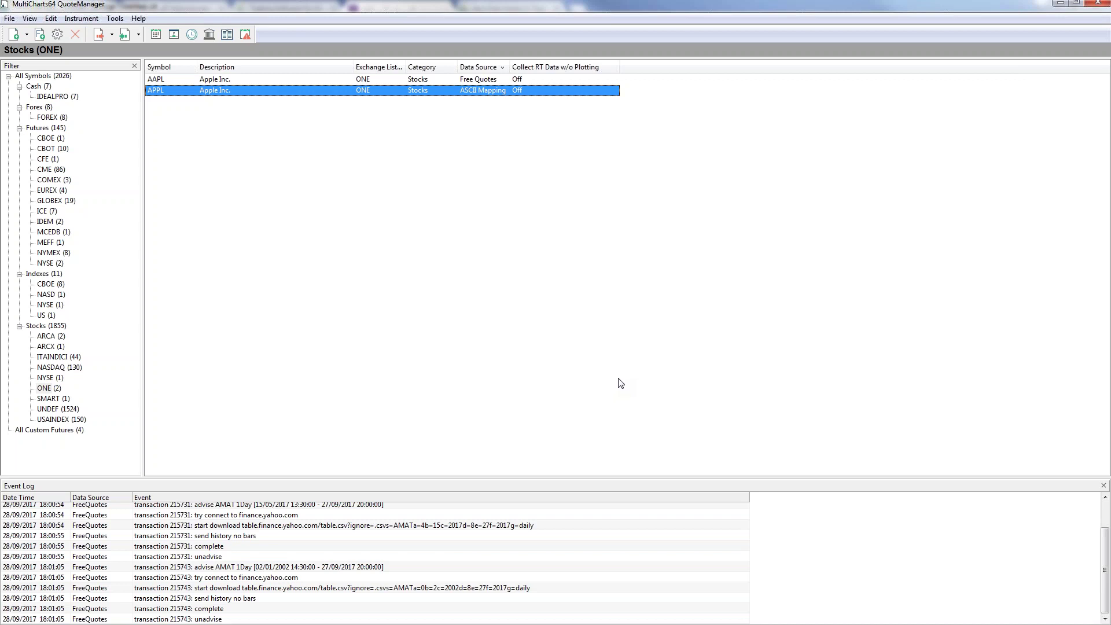
left_click(98, 19)
mouse_move(113, 51)
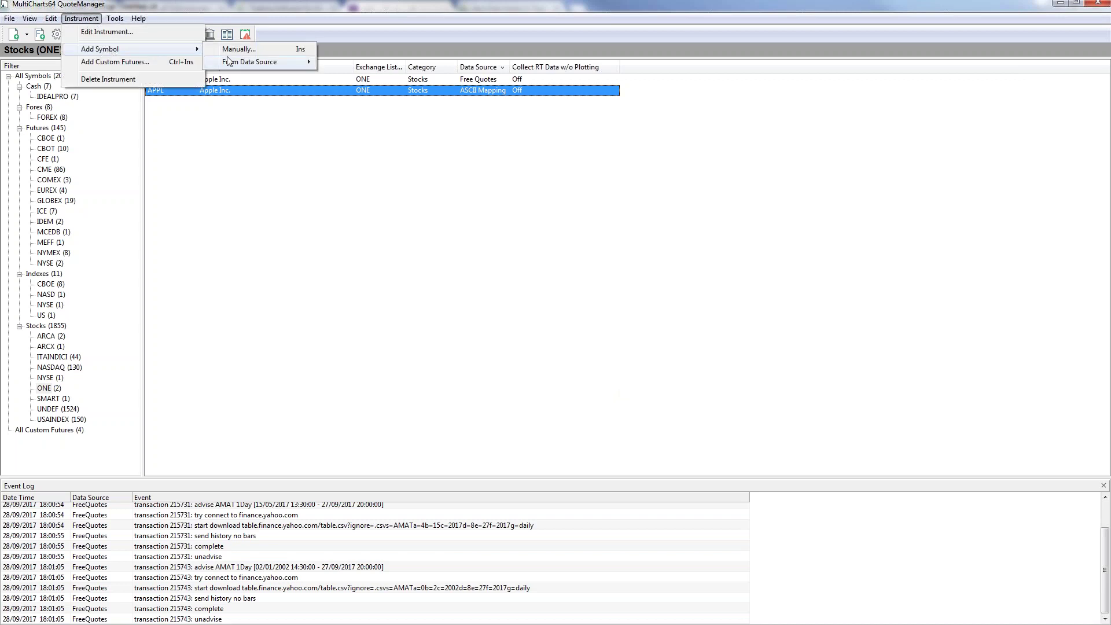
mouse_move(240, 63)
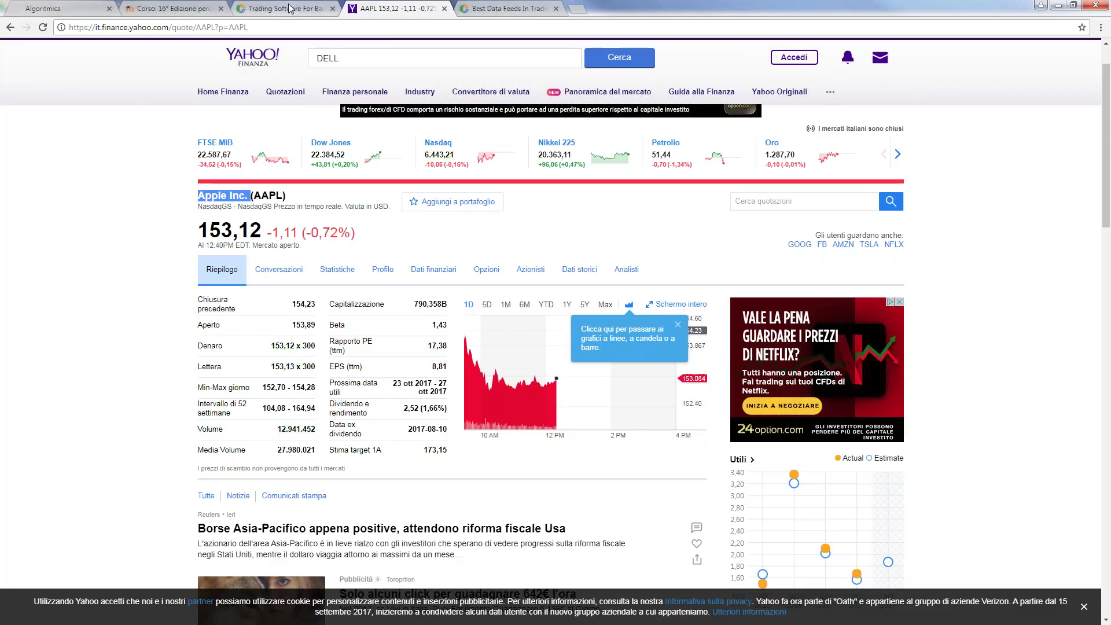
Switch to the MultiCharts website in the browser and look over its home page.
left_click(287, 8)
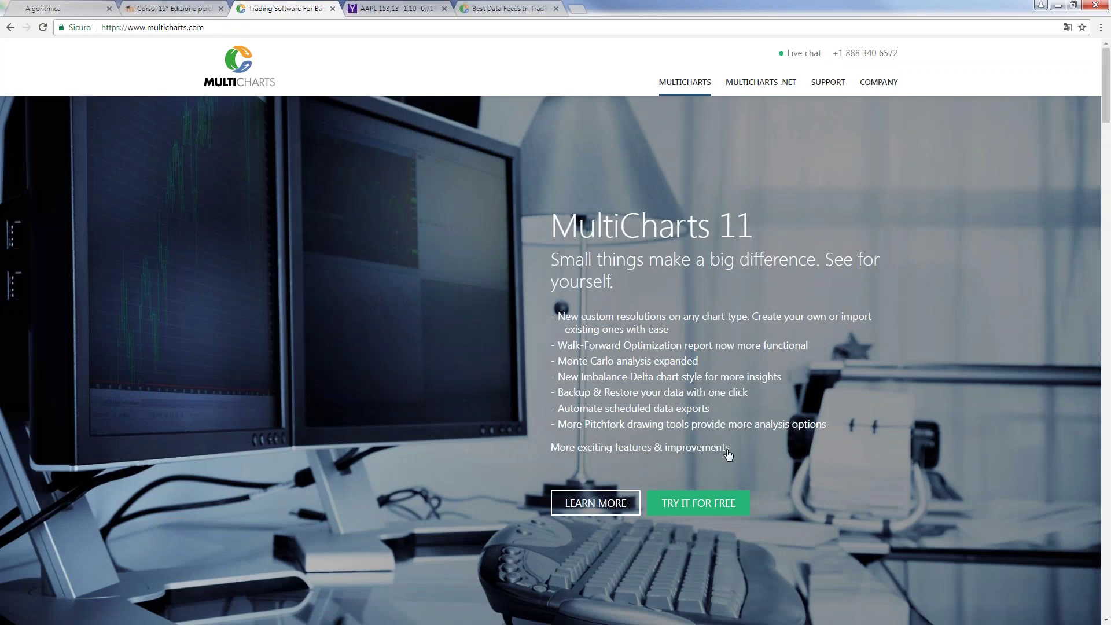
scroll(720, 454, "down", 1)
scroll(713, 400, "down", 3)
scroll(707, 400, "up", 3)
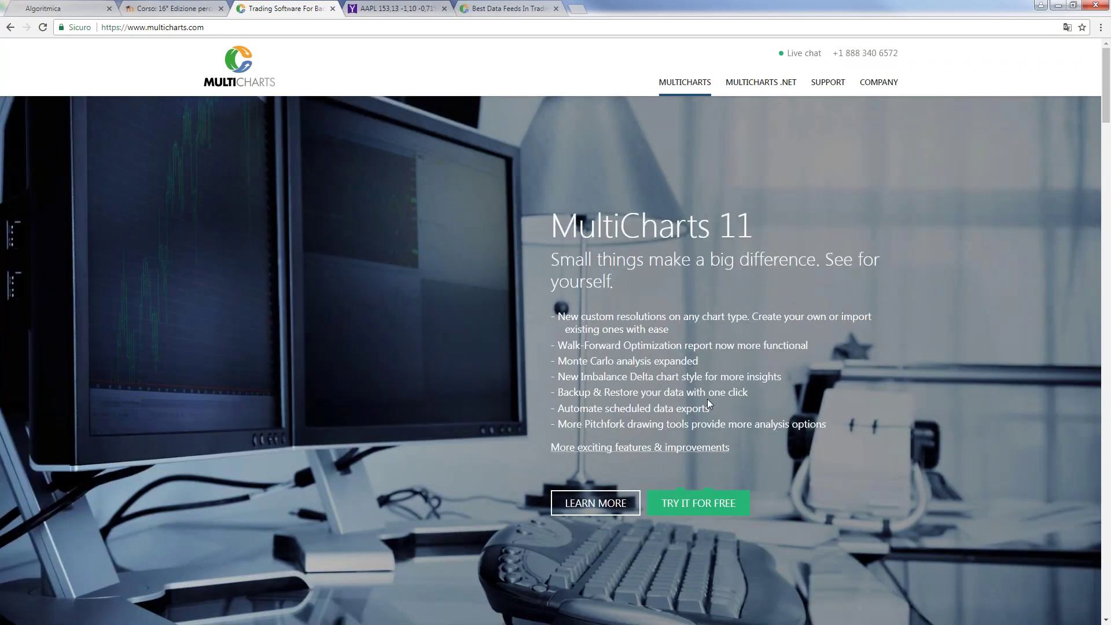